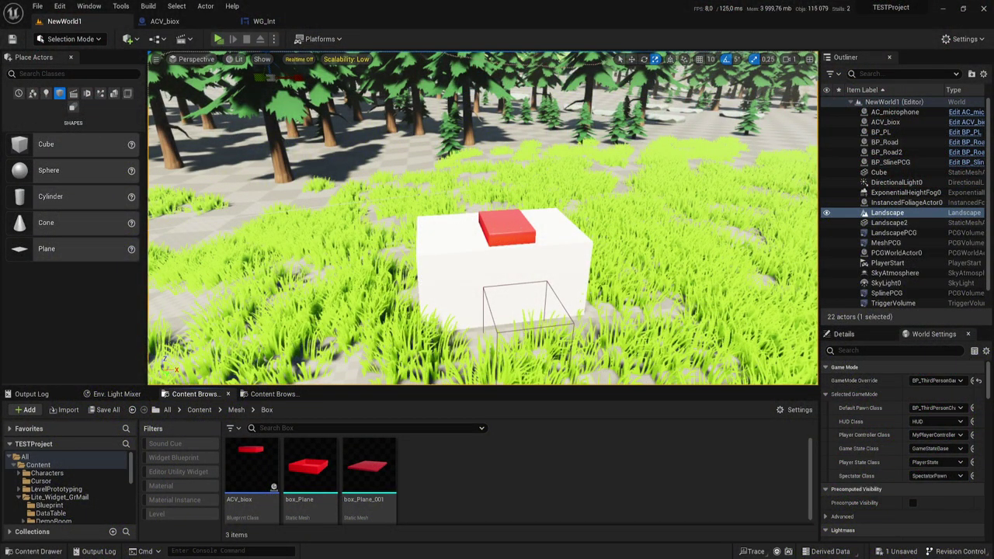
Play-test the level, walking the character to the white box and opening its lid
right_click_drag(482, 217, 481, 233)
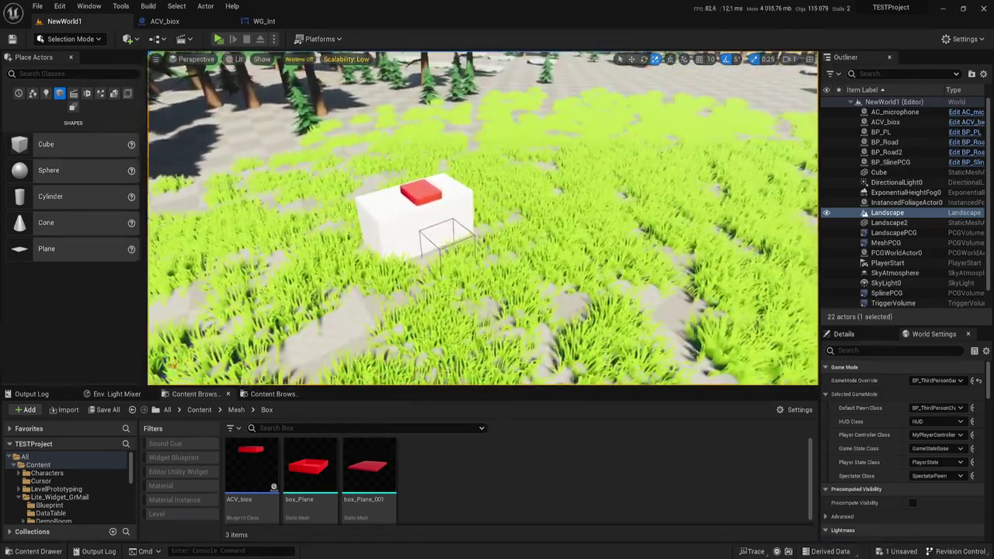
mouse_move(482, 218)
right_mouse_down()
mouse_move(435, 217)
mouse_move(528, 217)
right_mouse_up()
left_click(217, 38)
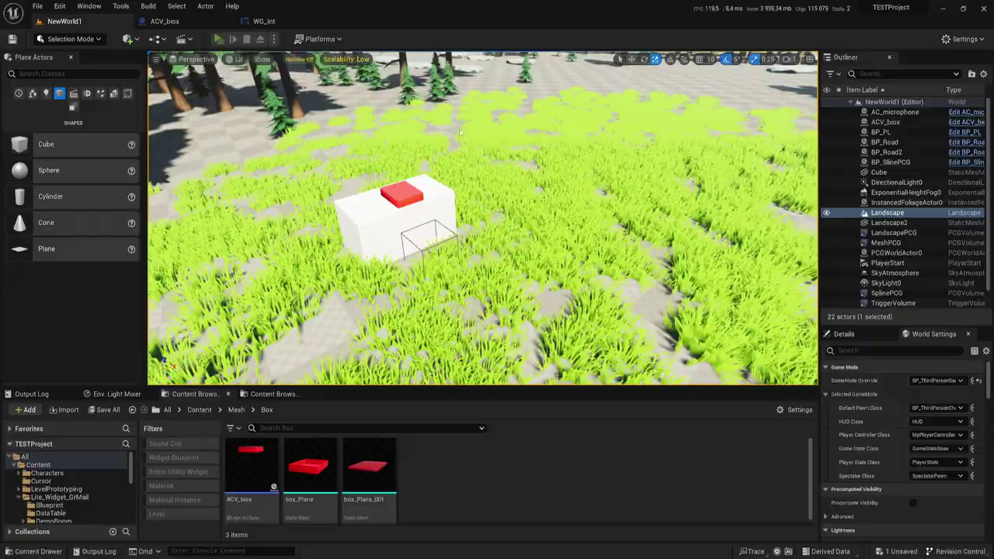
key("w")
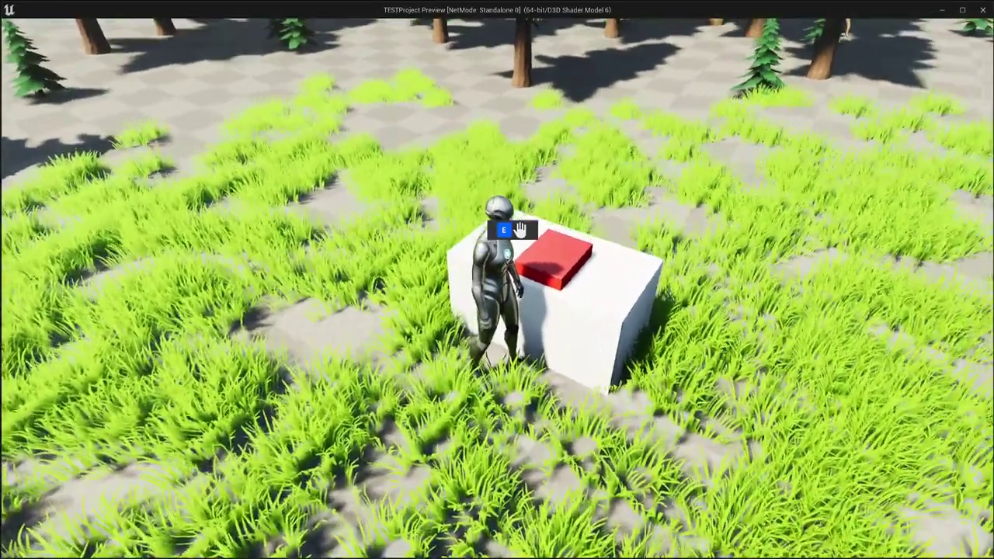
key("e")
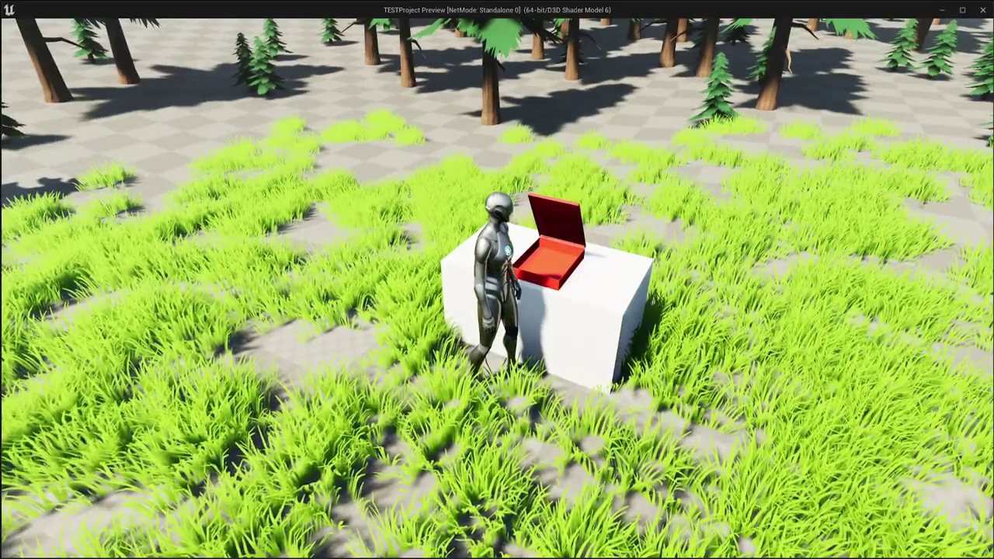
key("Escape")
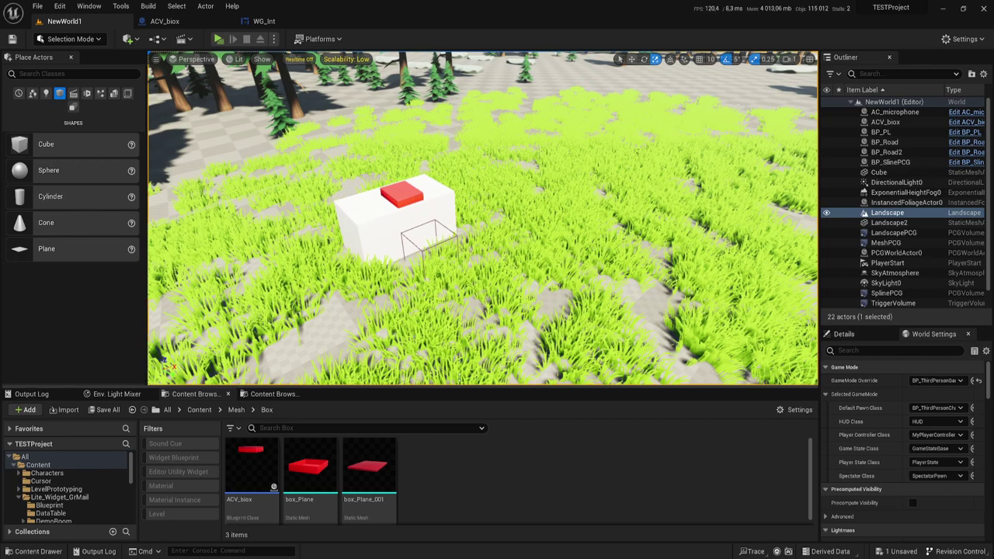
Create a new material named Mat_crug in the Box folder and open it
left_click_drag(458, 385, 458, 375)
right_click(438, 457)
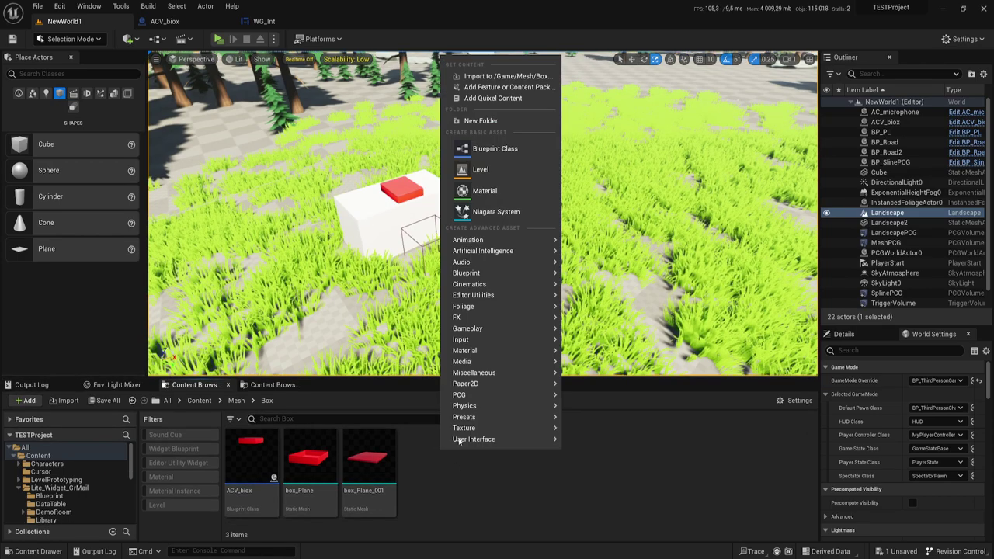
left_click(491, 188)
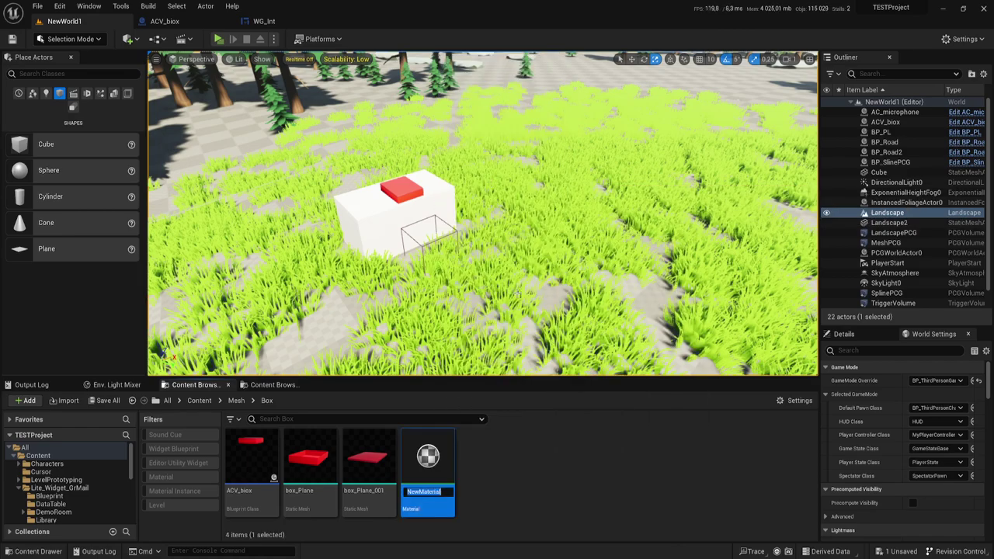
type("bo")
key("BackSpace")
key("BackSpace")
key("BackSpace")
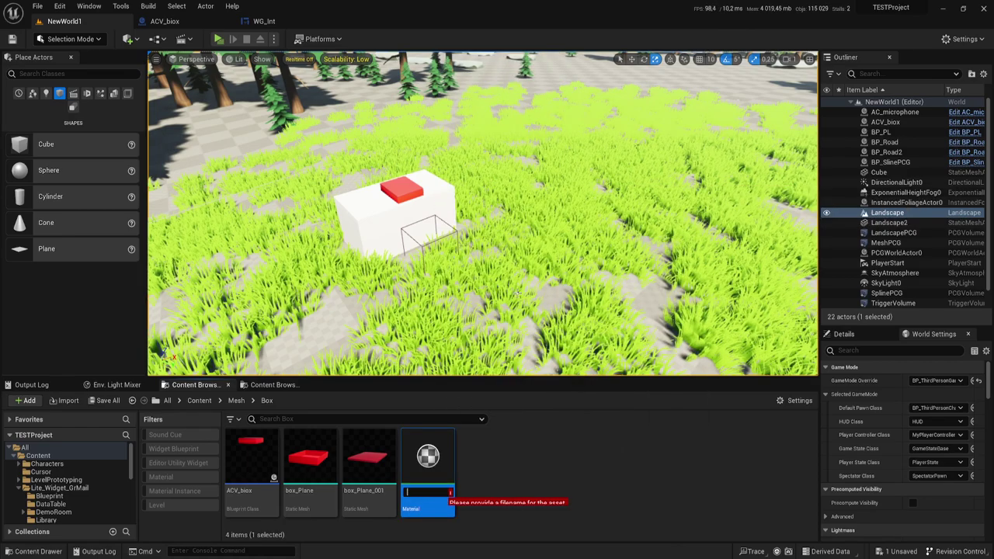
type("Mat_c")
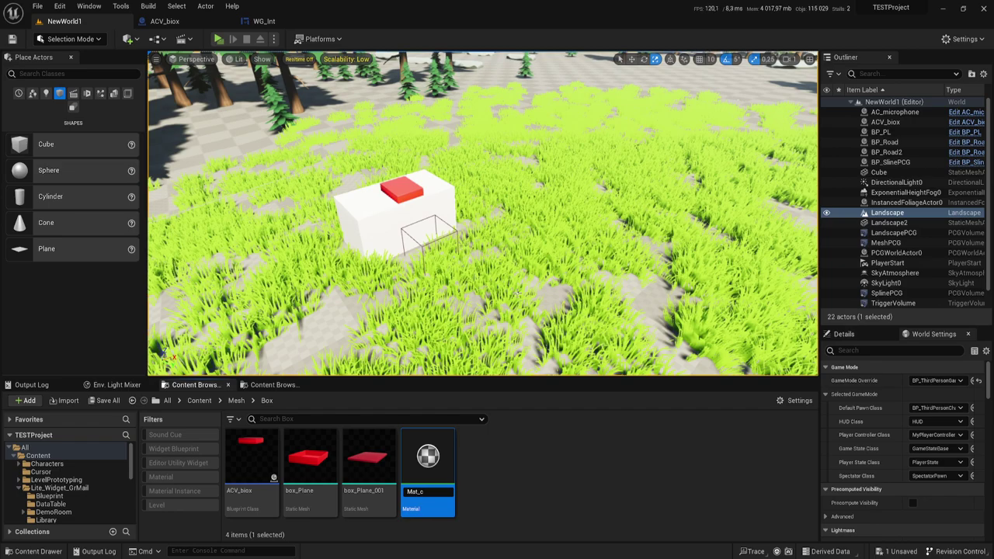
type("rug")
key("Return")
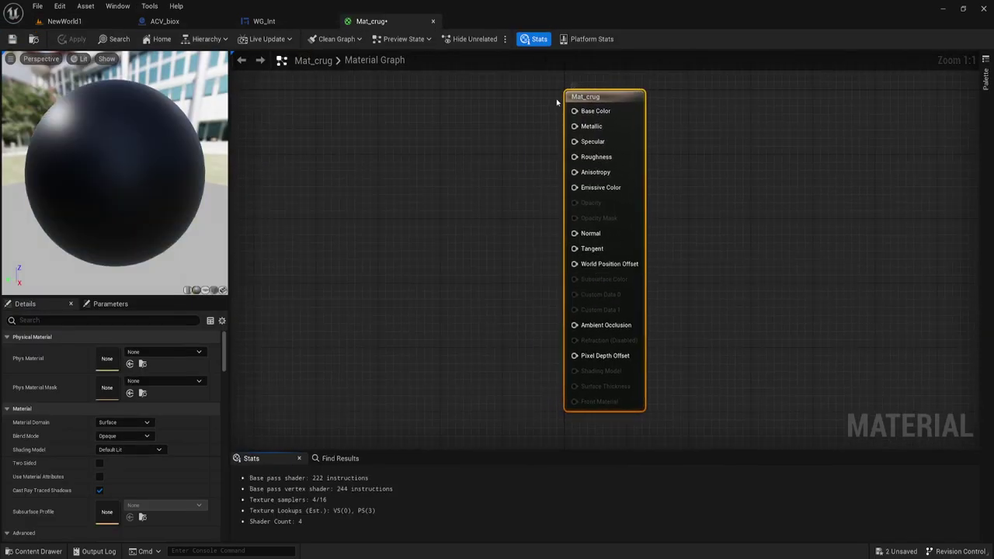
Set Mat_crug's Material Domain to User Interface and Blend Mode to Translucent
right_click_drag(472, 193, 689, 196)
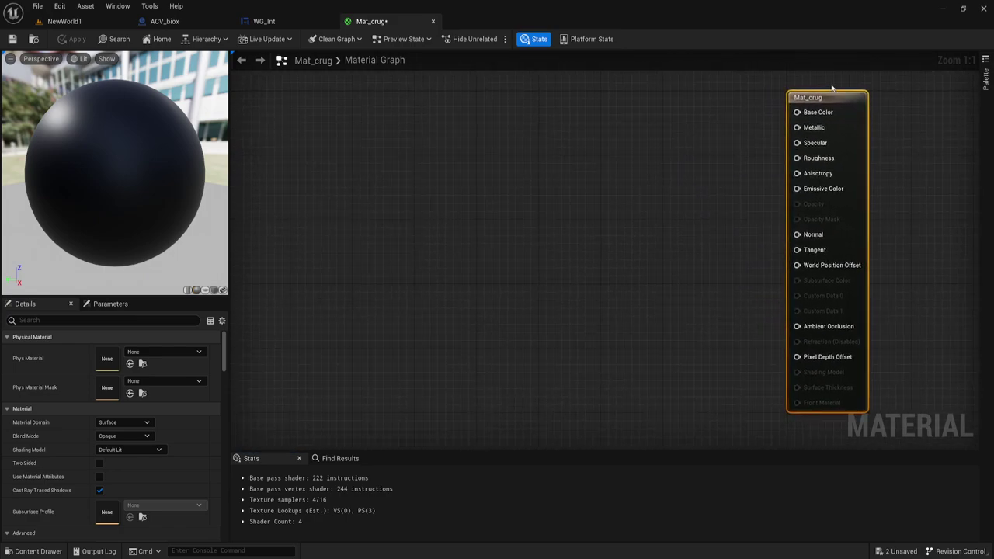
left_click(144, 422)
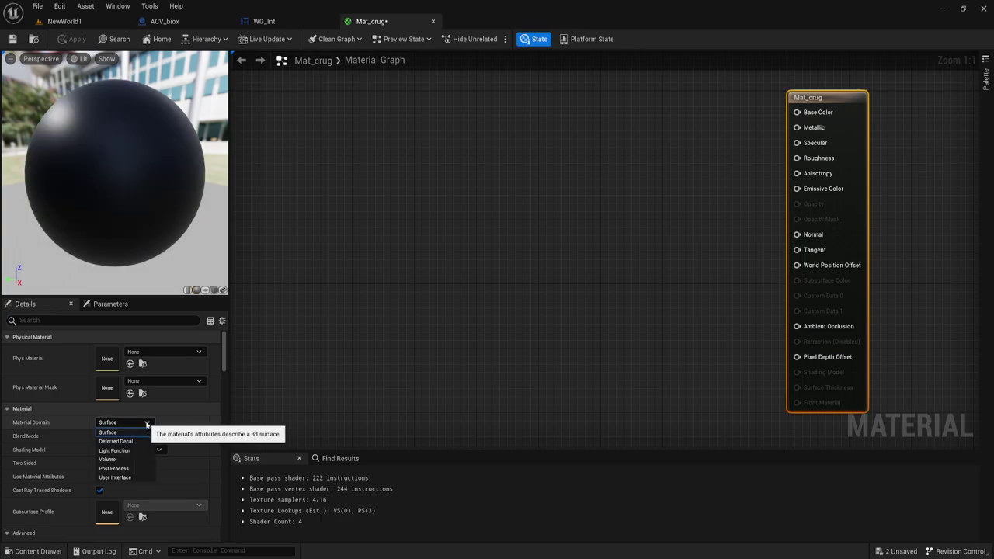
left_click(132, 478)
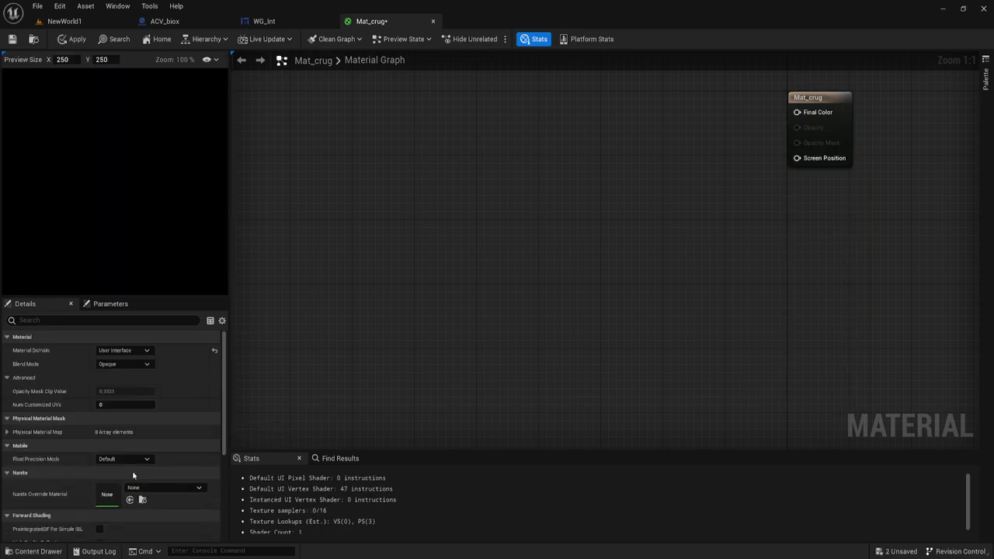
left_click(111, 365)
left_click(115, 392)
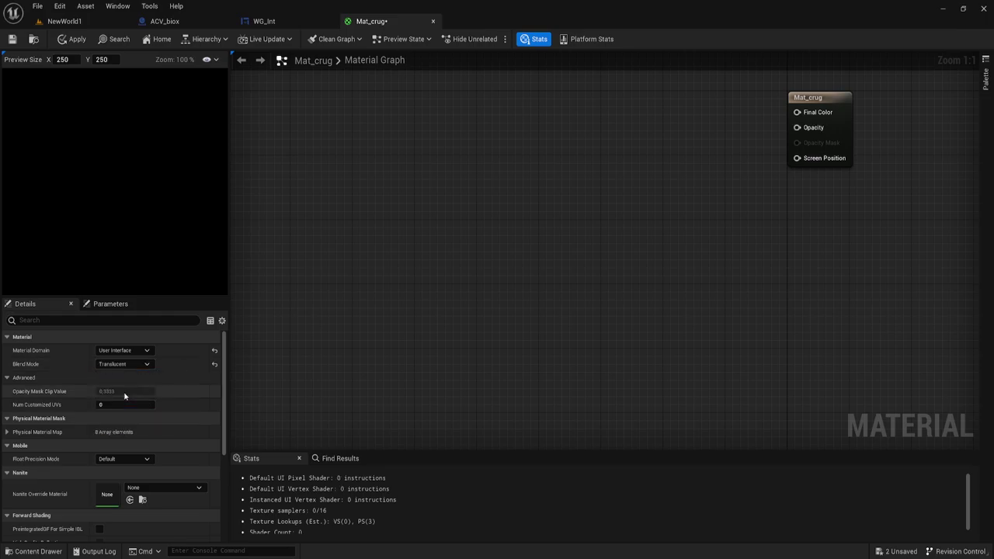
right_click_drag(718, 222, 745, 305)
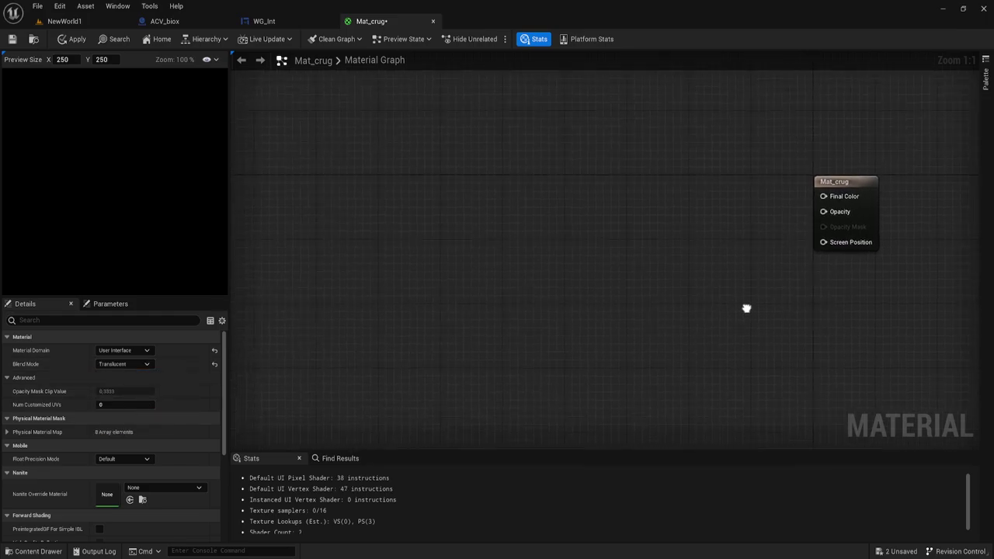
left_click_drag(826, 216, 707, 237)
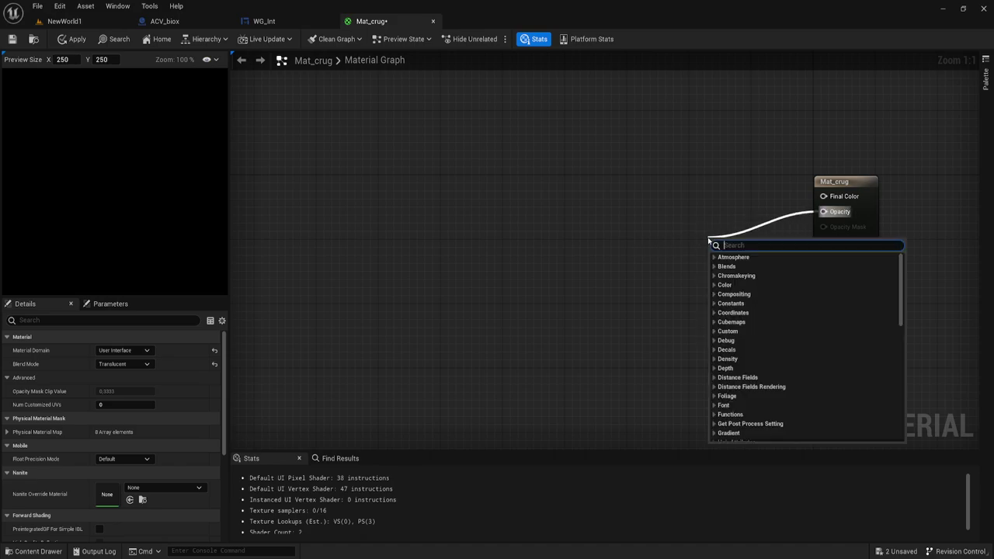
left_click(682, 199)
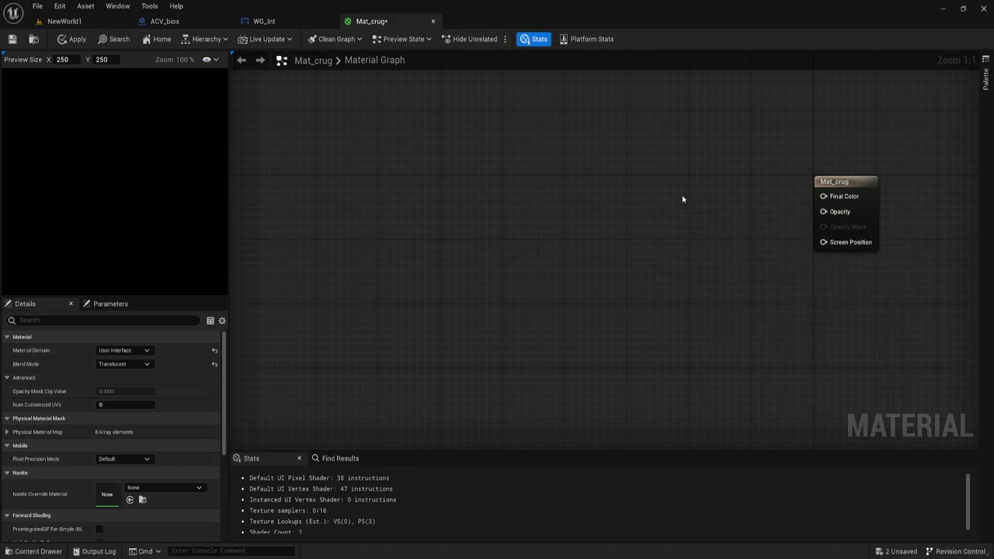
right_click_drag(668, 233, 682, 247)
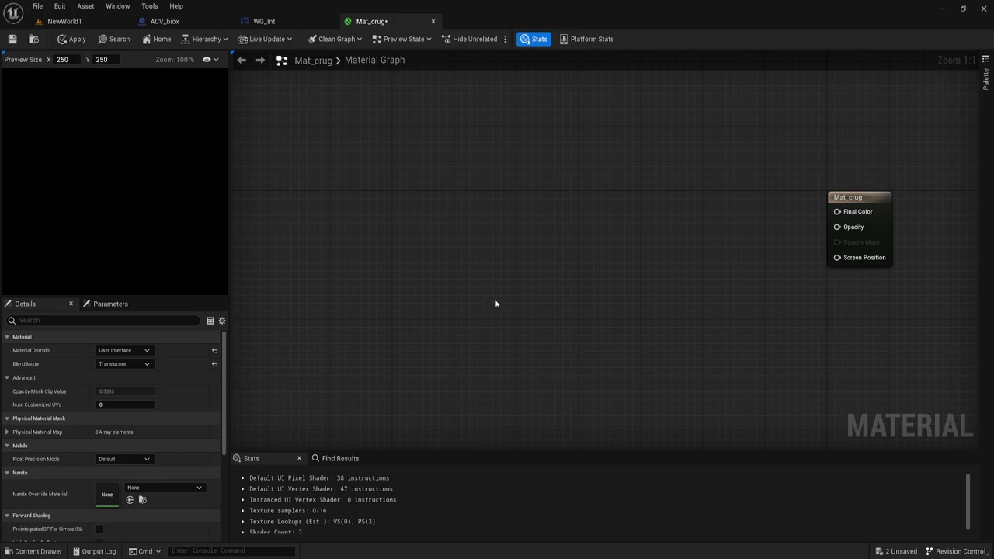
Add a RadialGradientExponential node from the 'radia' search and position it
right_click(526, 252)
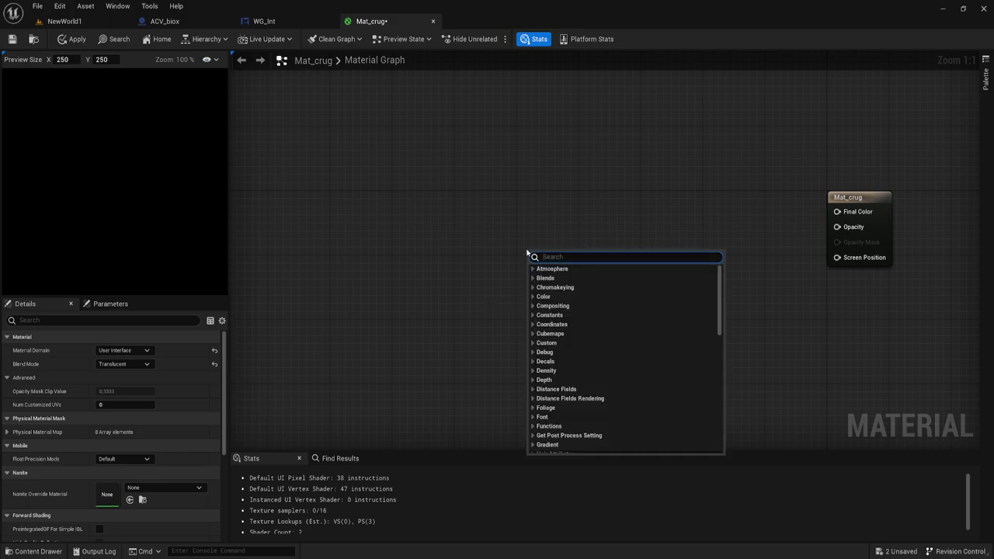
type("rad")
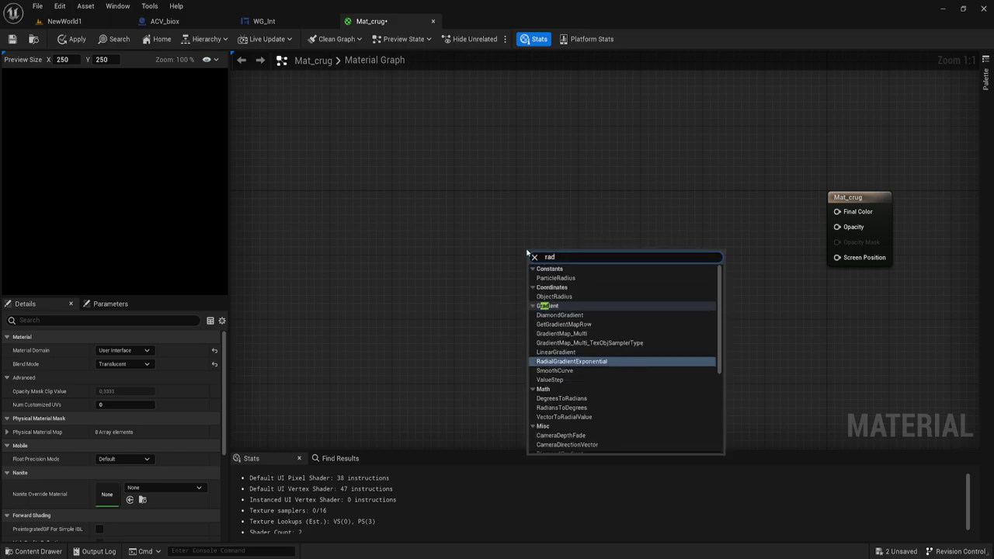
type("ia")
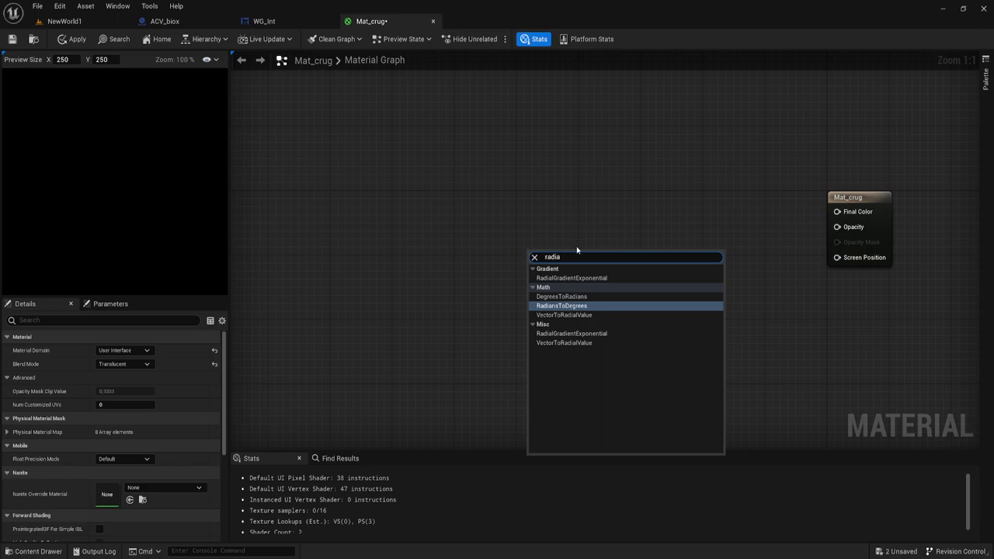
left_click(571, 278)
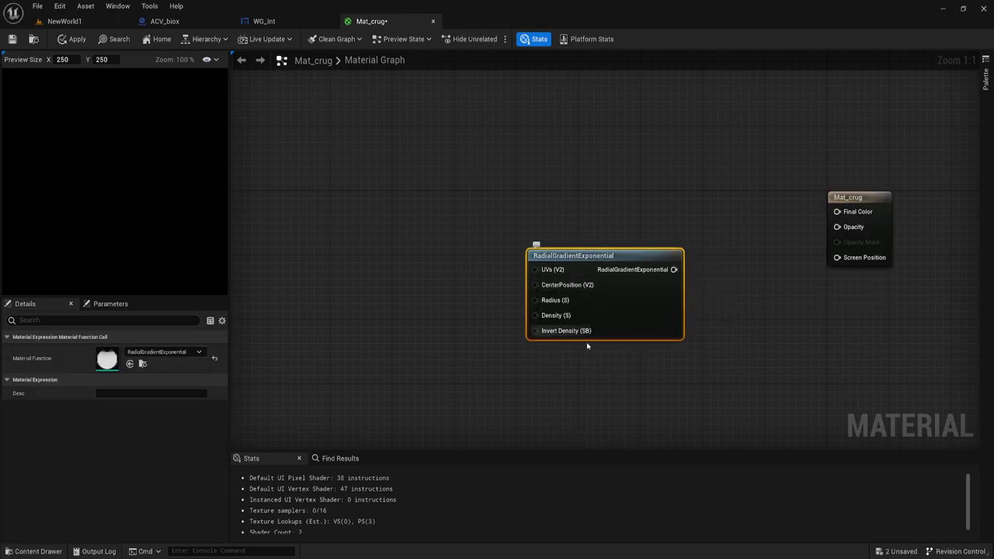
mouse_move(608, 303)
right_mouse_down()
mouse_move(604, 289)
mouse_move(624, 315)
right_mouse_up()
left_click_drag(612, 265, 569, 222)
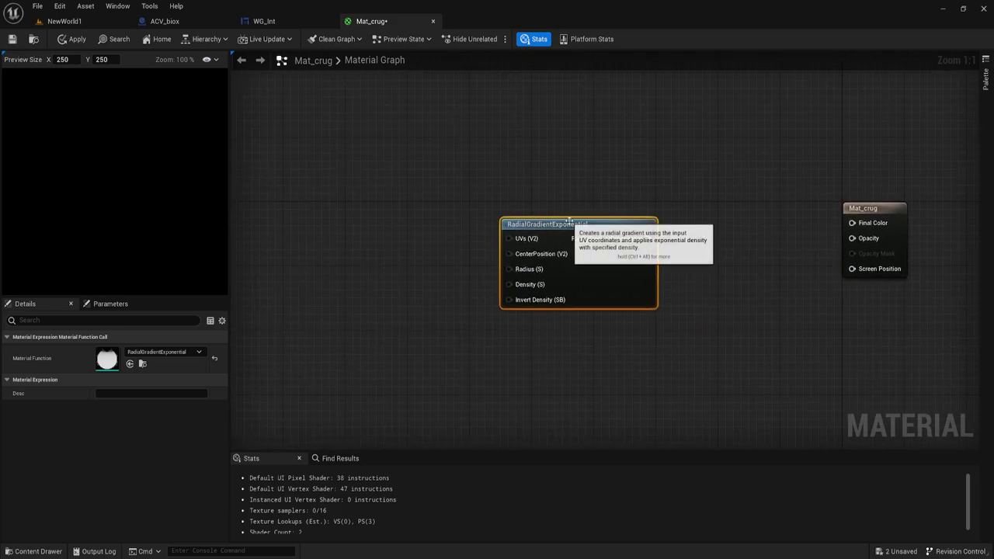
Duplicate the RadialGradientExponential node and add a Constant node with value 0
key("ctrl+v")
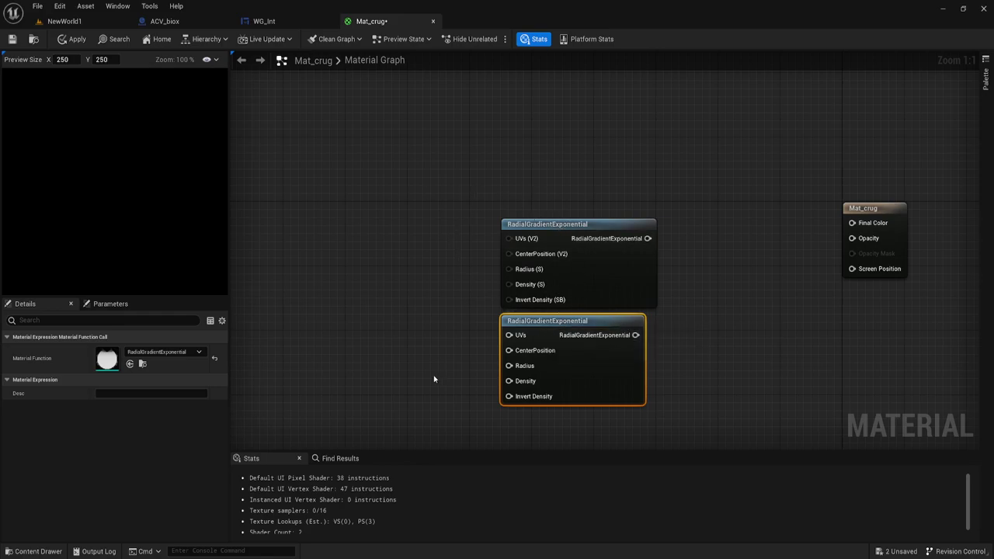
right_click_drag(461, 345, 505, 341)
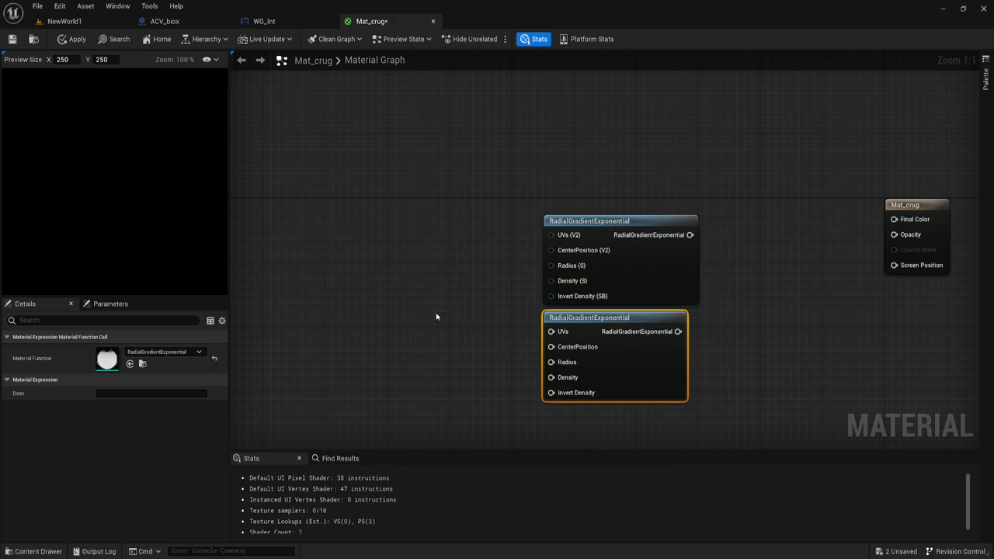
right_click_drag(436, 316, 514, 310)
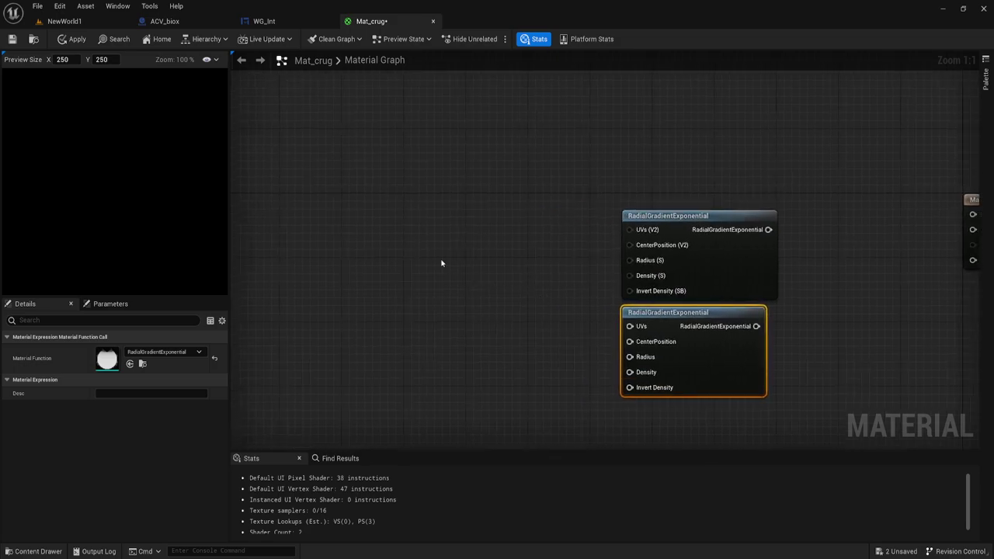
left_click(367, 213)
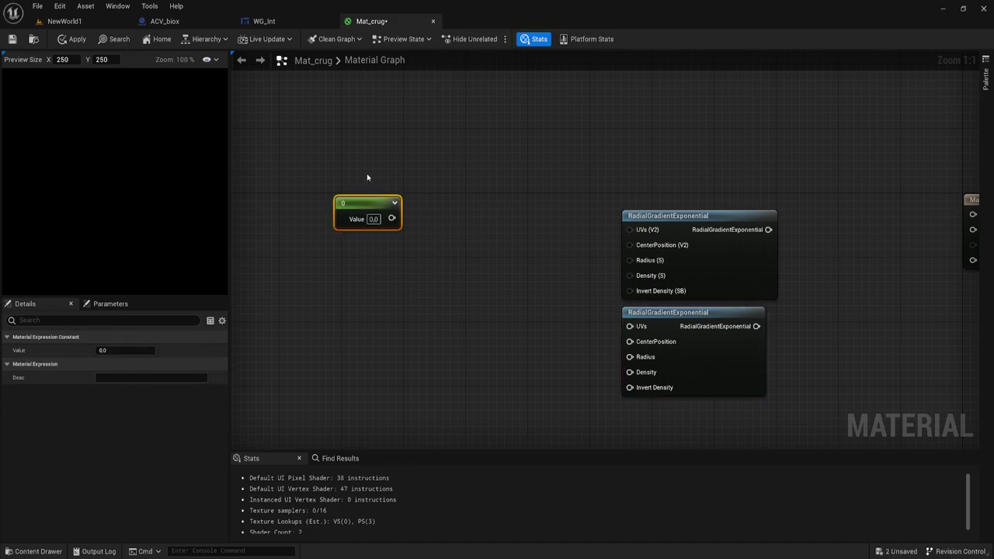
Set the Constant to 0.5 and wire it into both gradients' Radius pins
left_click(374, 219)
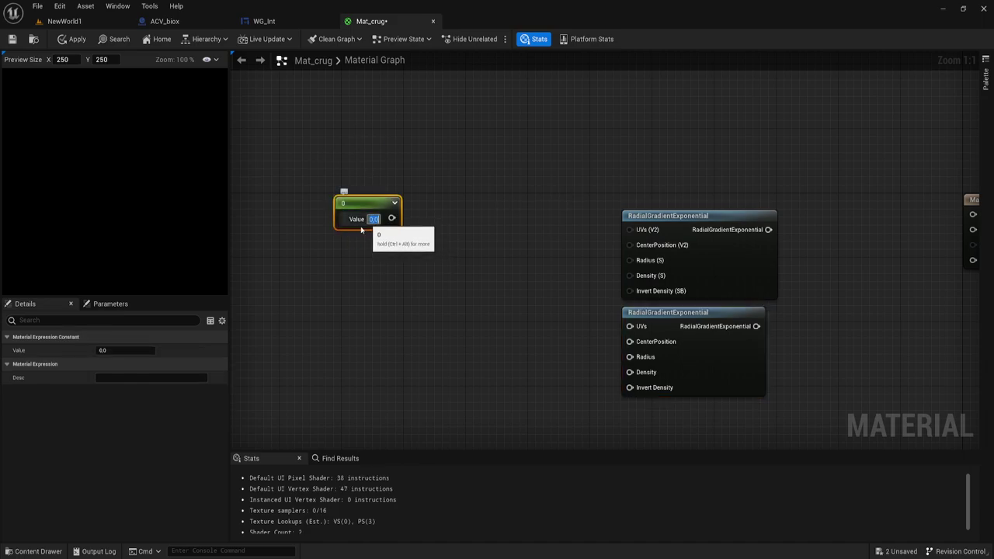
left_click_drag(357, 203, 341, 224)
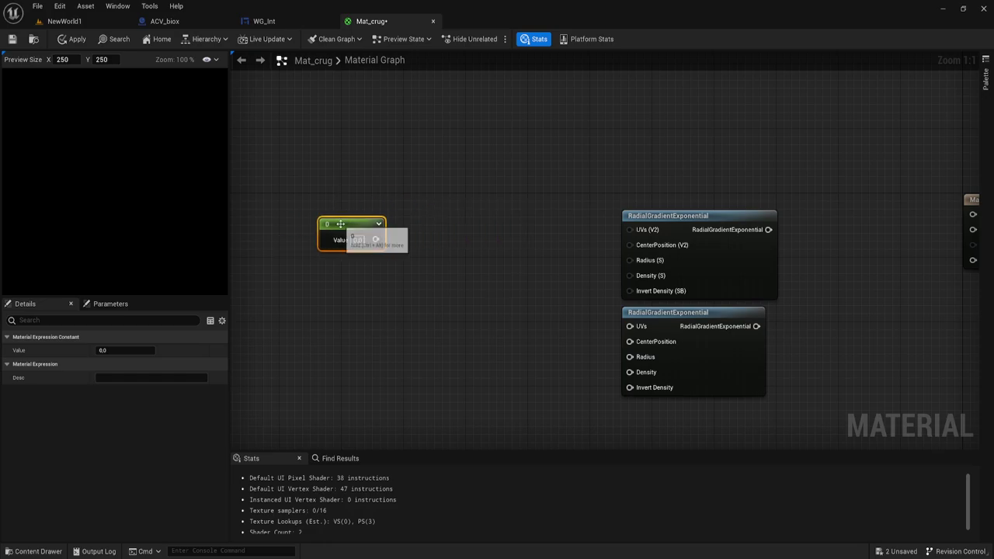
left_click(358, 240)
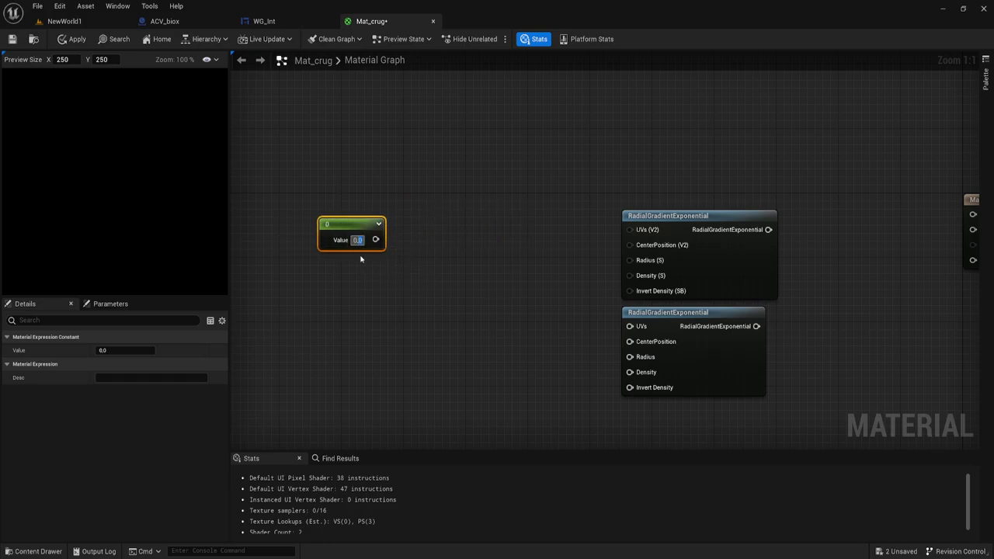
type("0.5")
key("Return")
left_click(413, 254)
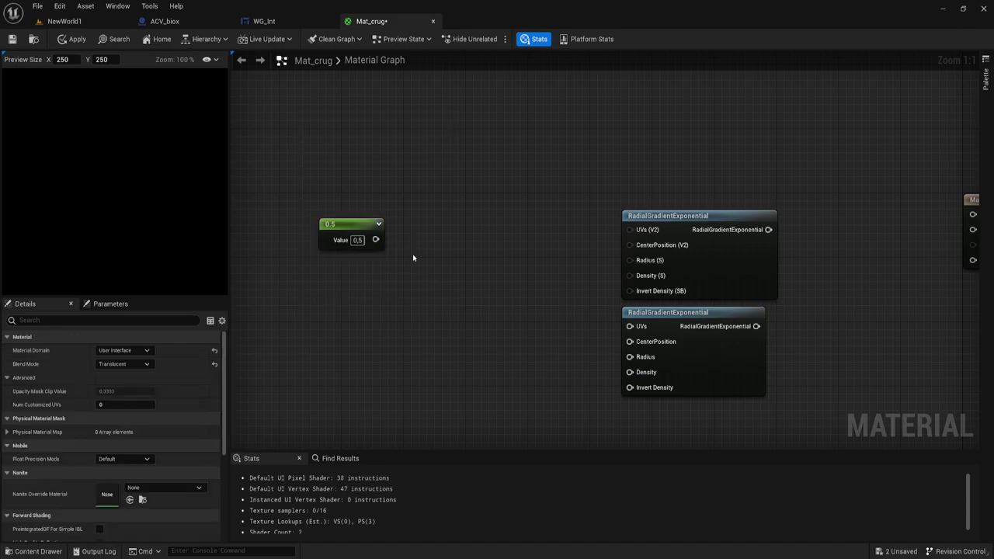
left_click_drag(373, 241, 630, 260)
left_click_drag(373, 240, 630, 356)
Subtract the second gradient from the first into Opacity, and add a Constant3Vector
right_click_drag(578, 399, 507, 340)
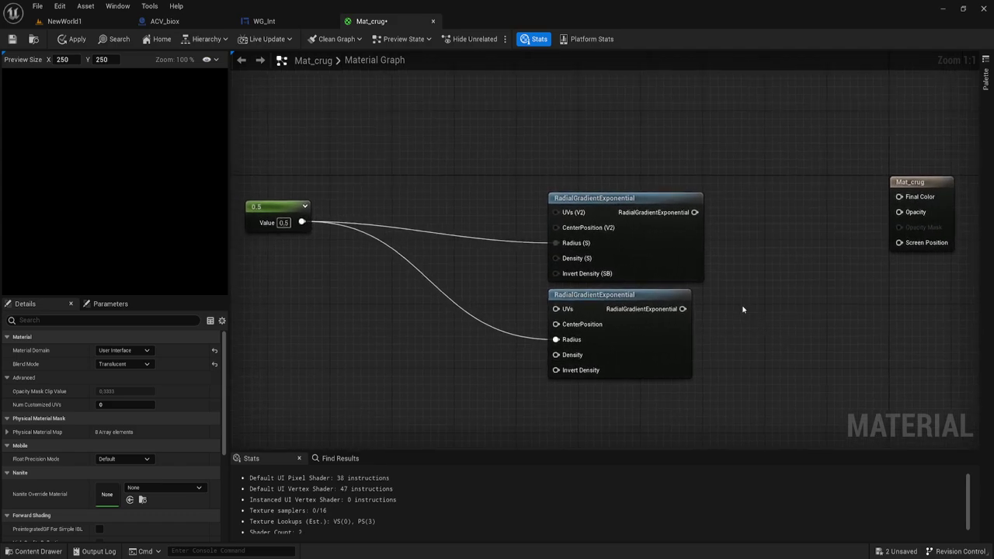
left_click(617, 203)
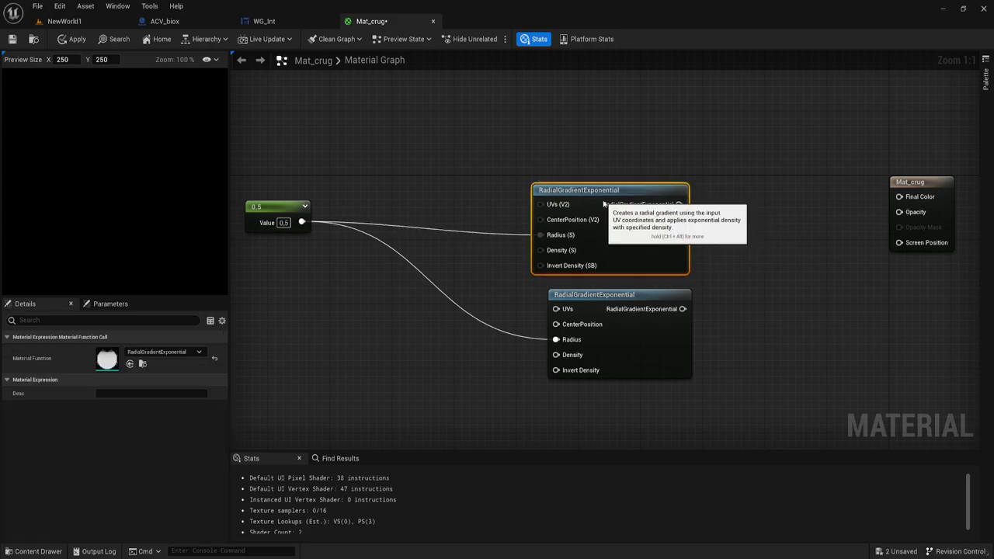
left_click_drag(694, 212, 763, 254)
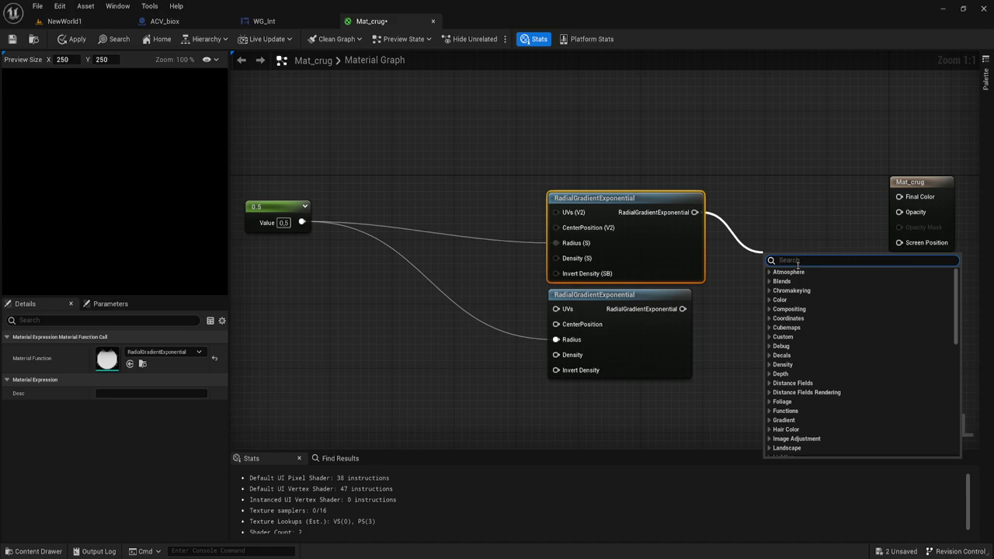
type("sub")
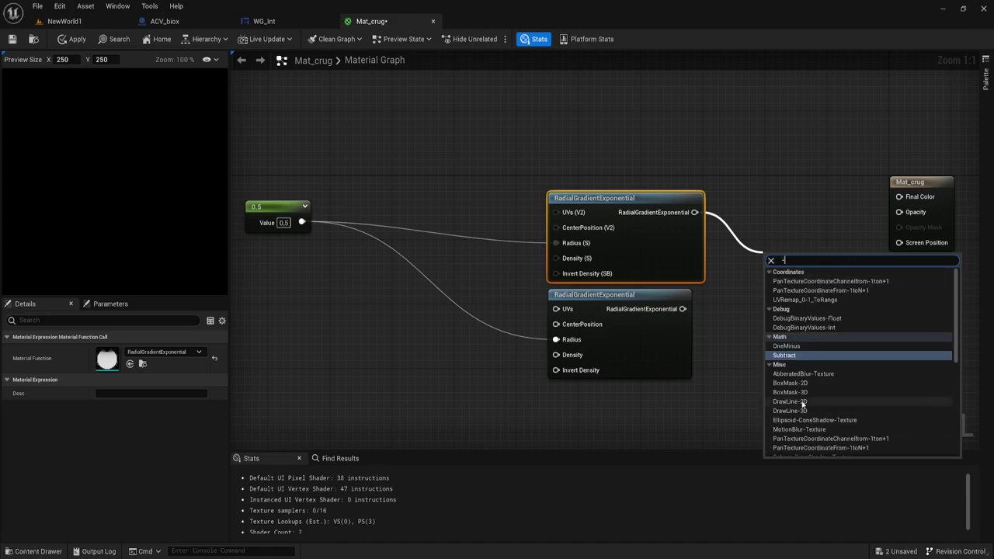
left_click(791, 354)
left_click_drag(682, 309, 771, 289)
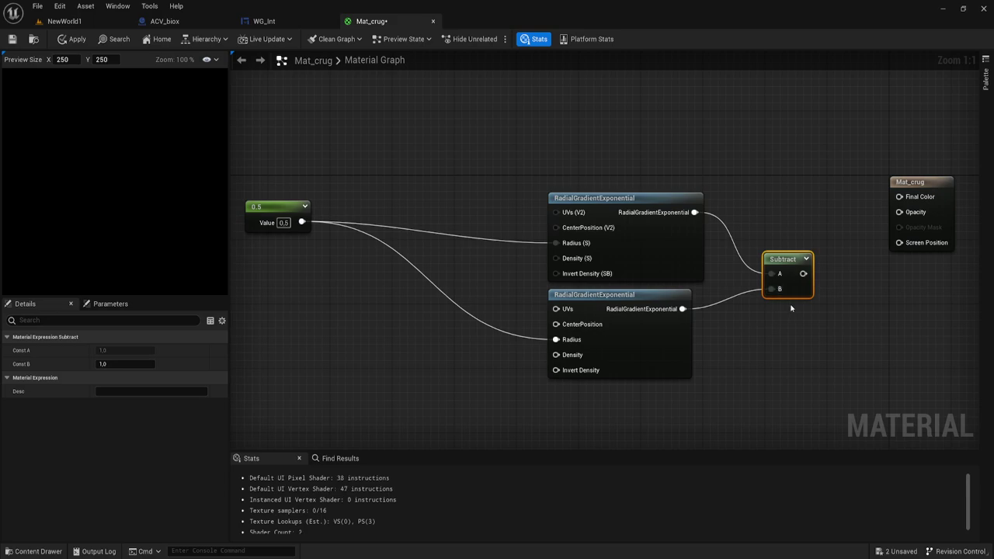
left_click_drag(803, 273, 899, 211)
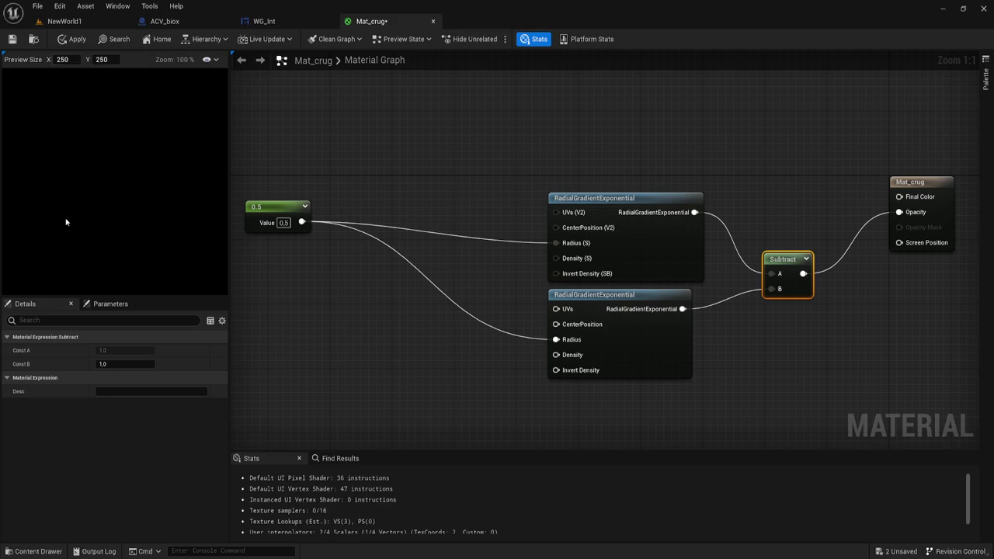
right_click_drag(833, 192, 788, 210)
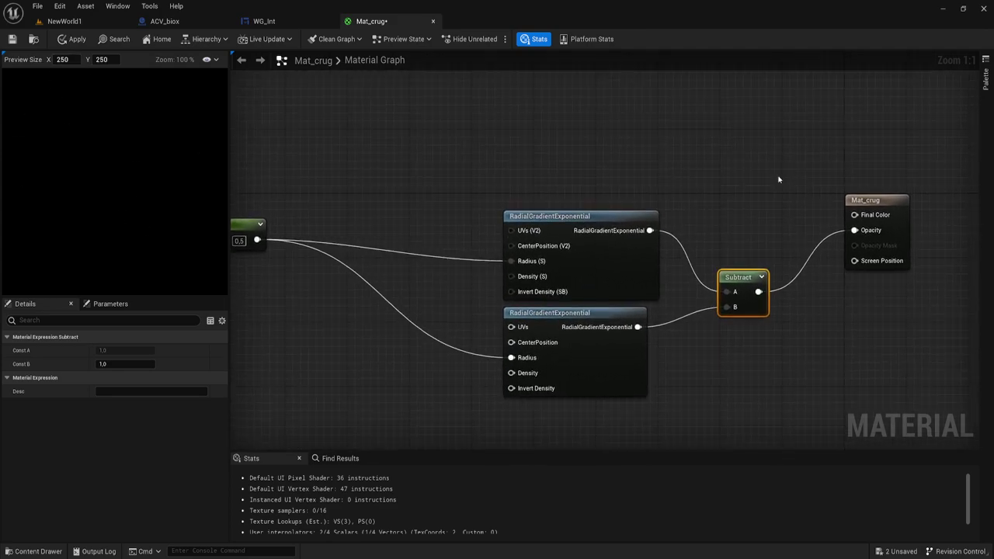
left_click(769, 120)
Place the Constant3Vector above the output and set its colour to pure red (1,0,0)
mouse_move(870, 140)
left_mouse_down()
mouse_move(808, 115)
mouse_move(854, 214)
left_mouse_up()
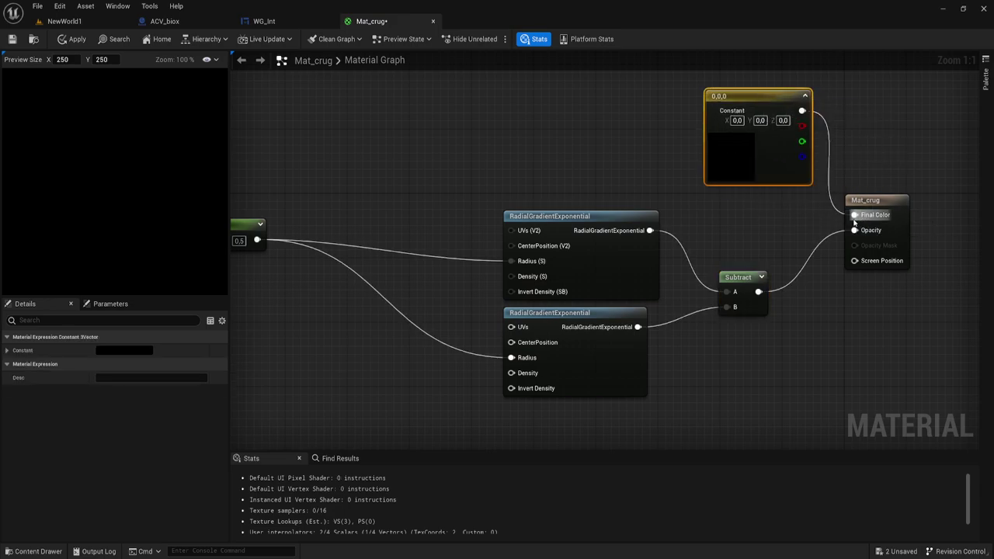
double_click(735, 152)
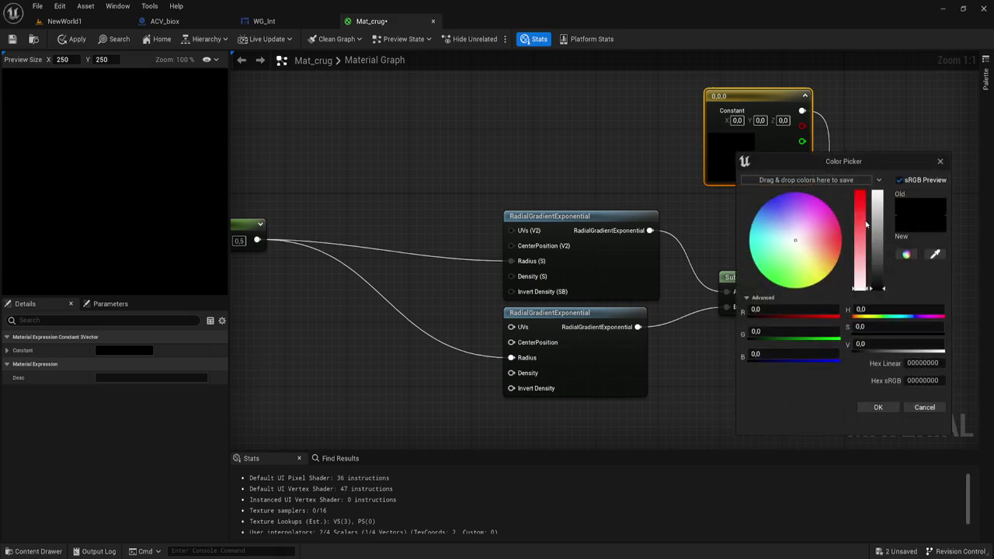
mouse_move(864, 223)
left_mouse_down()
mouse_move(859, 191)
mouse_move(875, 191)
left_mouse_up()
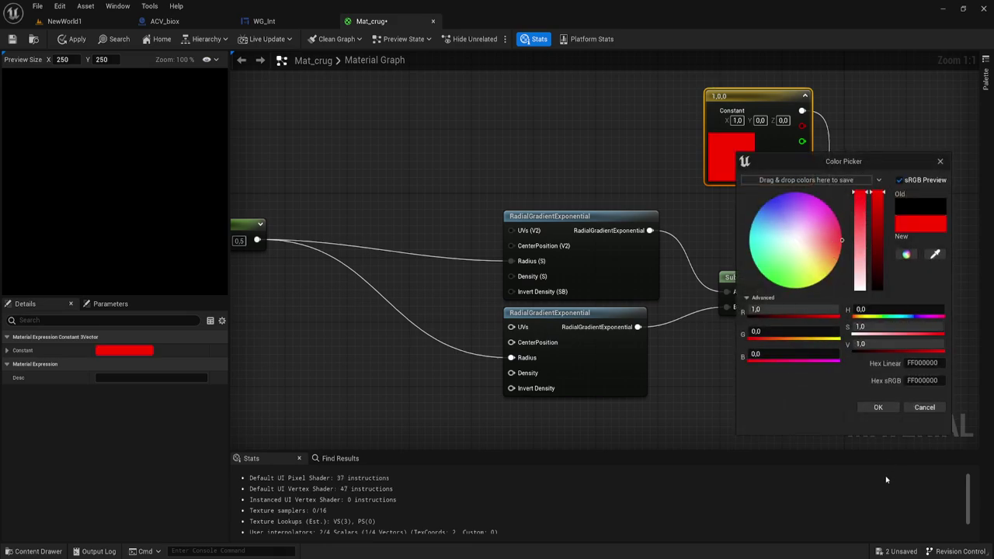
left_click(890, 407)
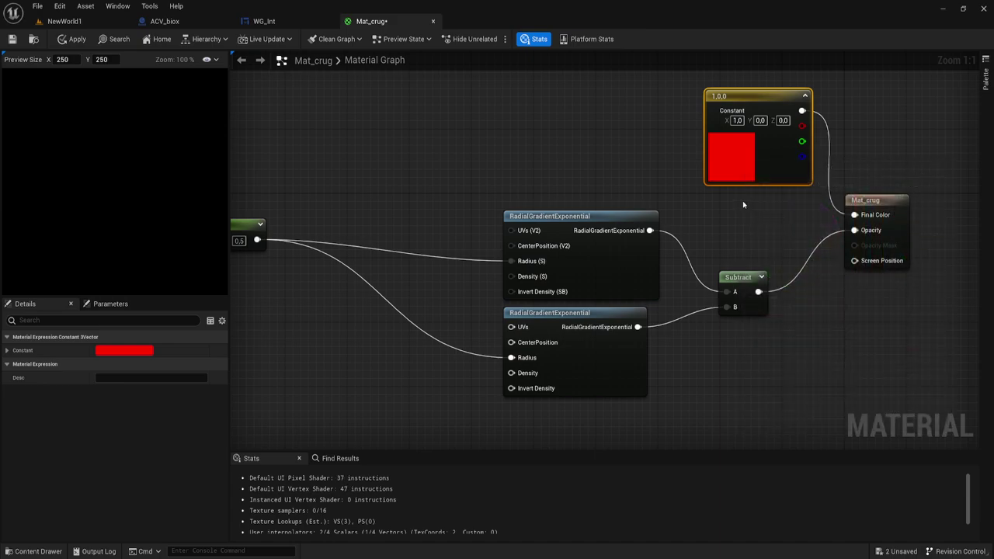
left_click(743, 205)
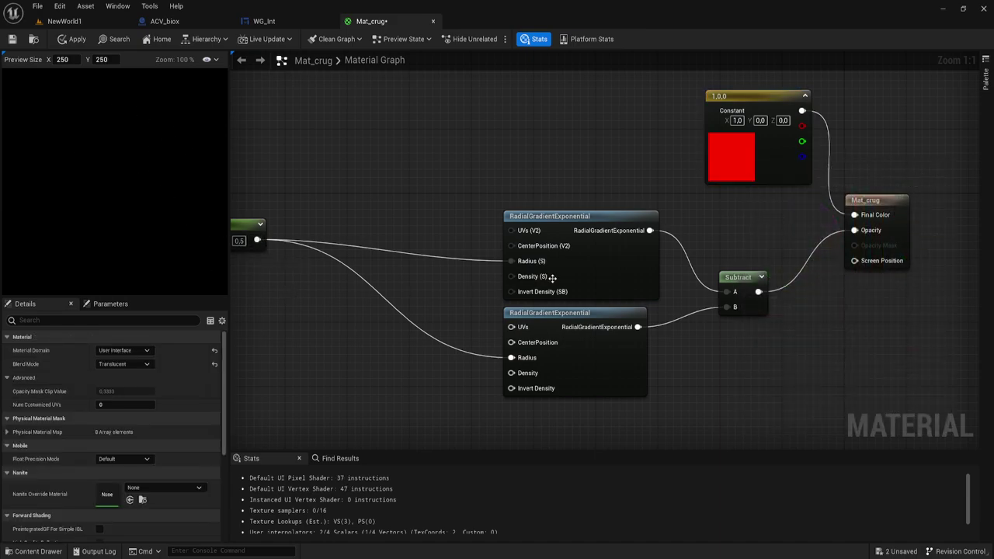
Move the Mat_crug output node right and add a Multiply node beside it
right_click_drag(556, 297, 509, 282)
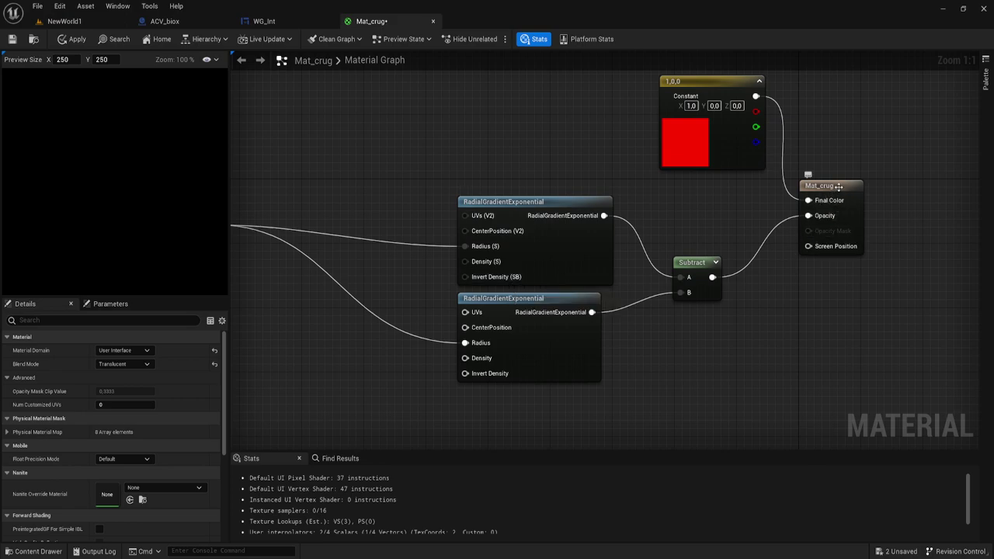
left_click_drag(835, 187, 888, 187)
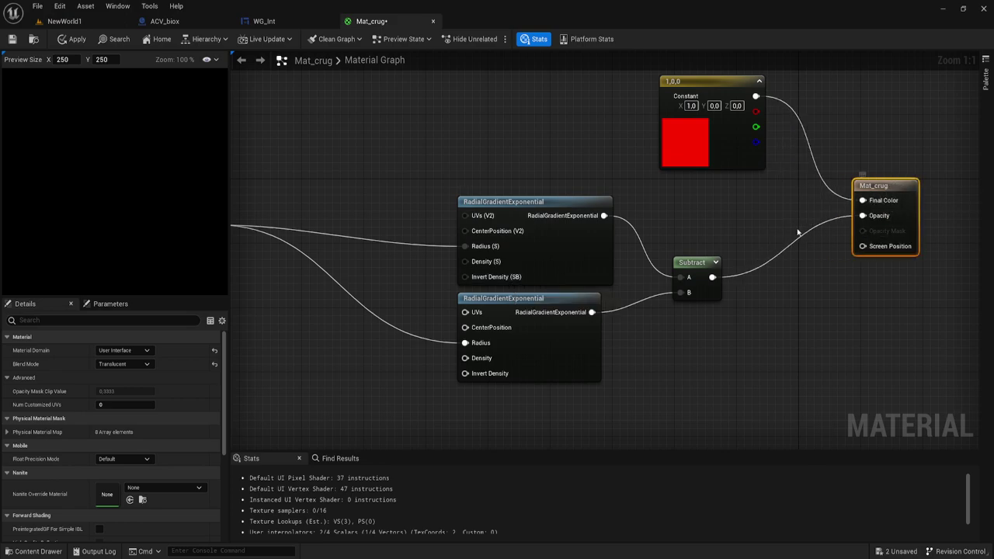
left_click(736, 199)
Route Subtract into Multiply's B, Multiply into Opacity, and set A to 1.0
left_click_drag(747, 231, 712, 278)
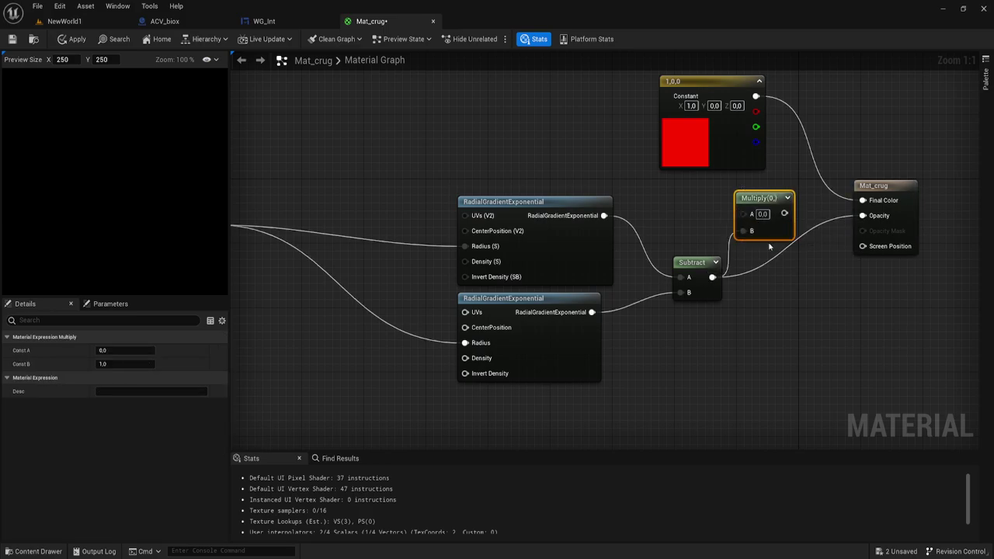
left_click_drag(784, 214, 862, 215)
double_click(762, 213)
type("1")
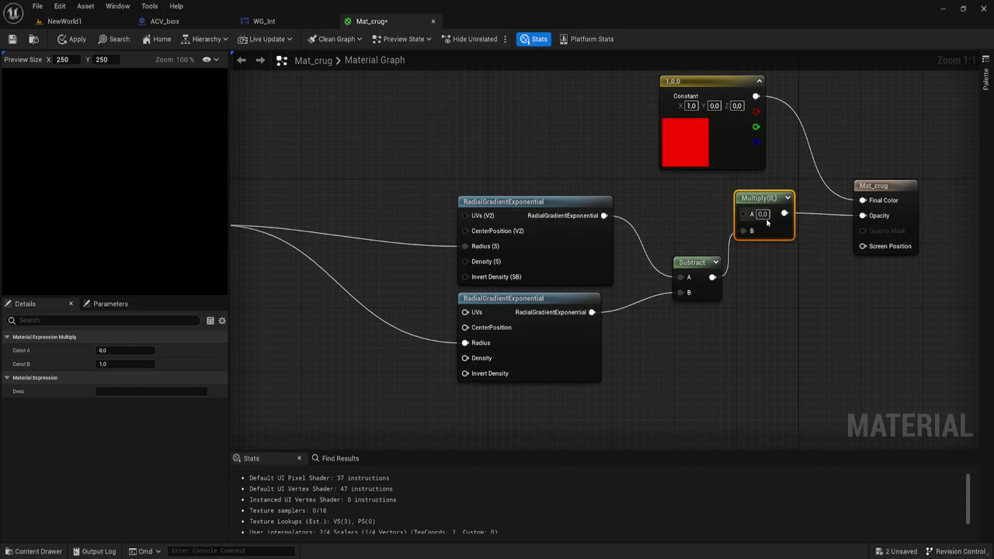
left_click(783, 284)
Move the red constant up and right and preview the Subtract node's output
right_click_drag(783, 284, 831, 289)
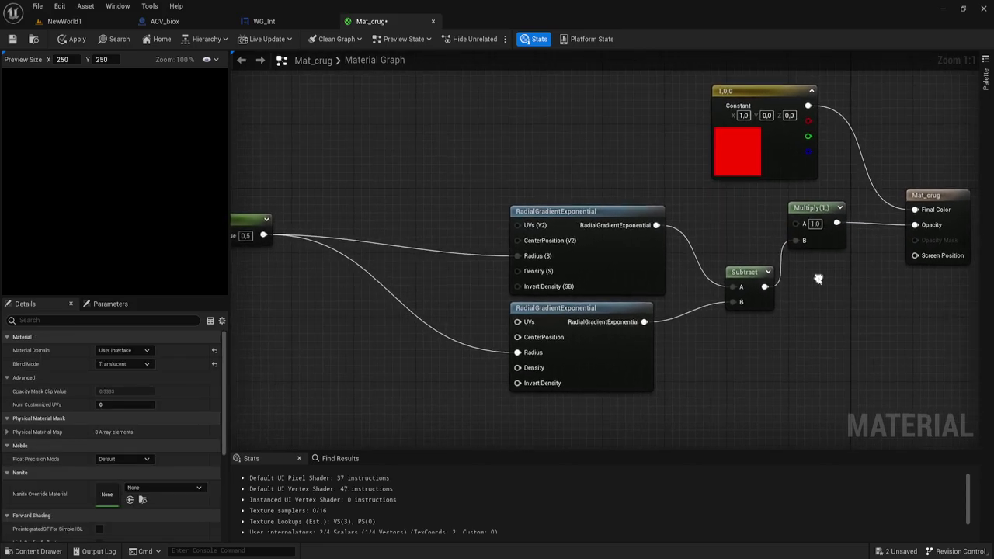
right_click_drag(784, 105, 790, 178)
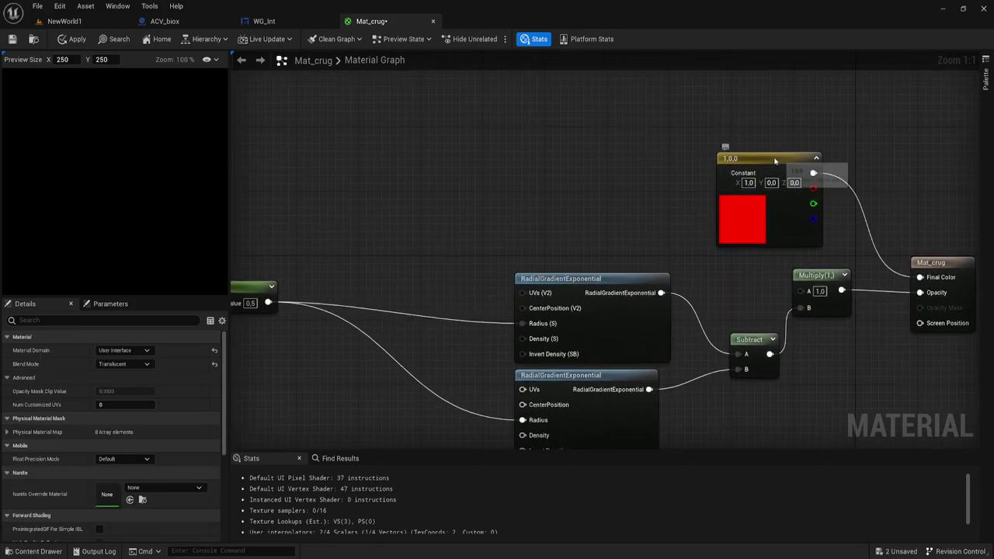
left_click_drag(768, 163, 805, 116)
right_click_drag(731, 284, 814, 188)
scroll(814, 187, "down", 2)
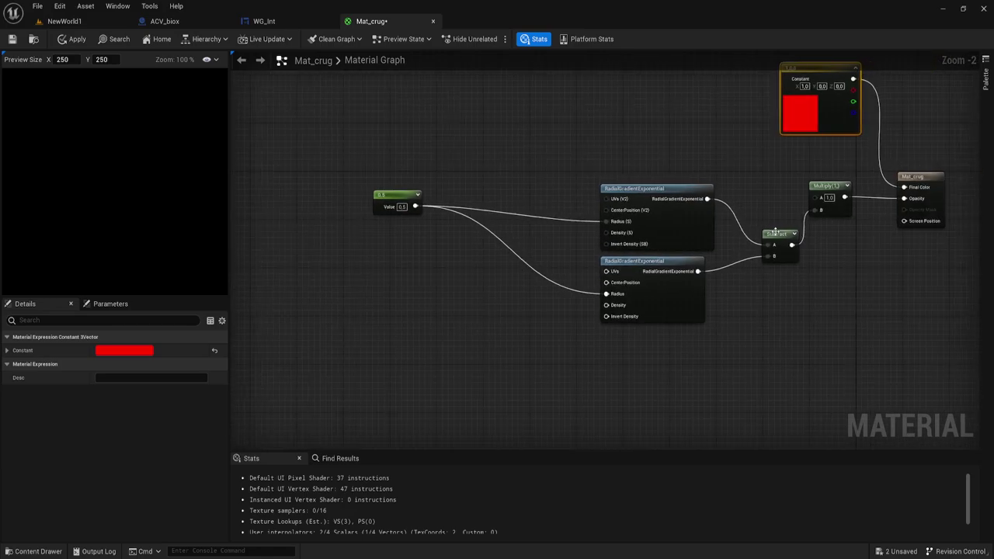
right_click(778, 234)
left_click(819, 255)
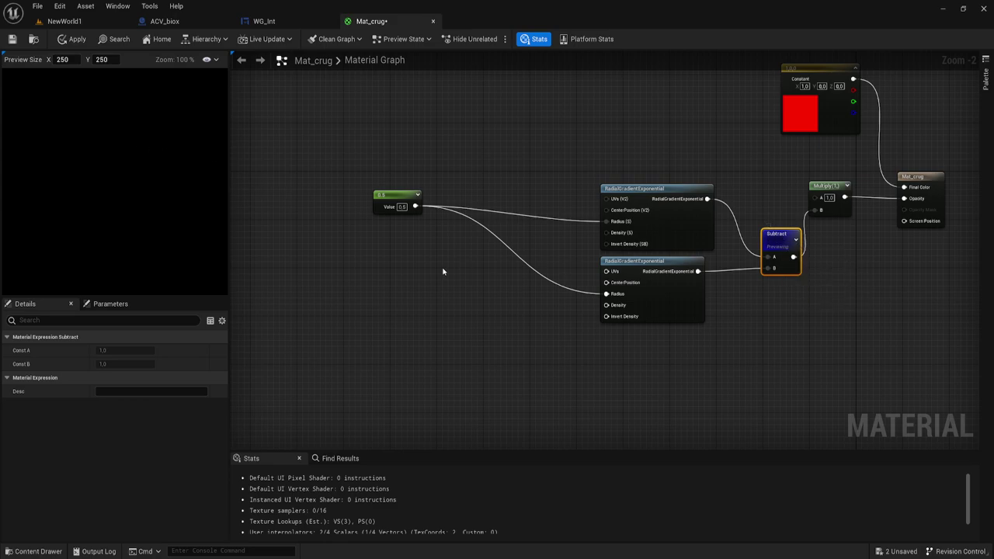
Reposition the 0.5 constant and disconnect it from the lower gradient's Radius
left_click(396, 200)
left_click_drag(396, 201, 439, 231)
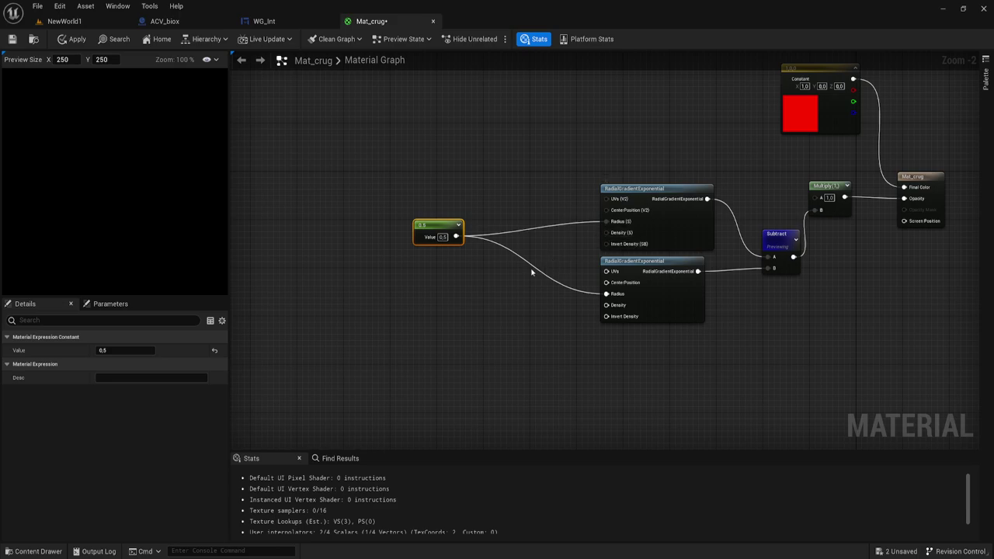
right_click_drag(565, 285, 650, 270)
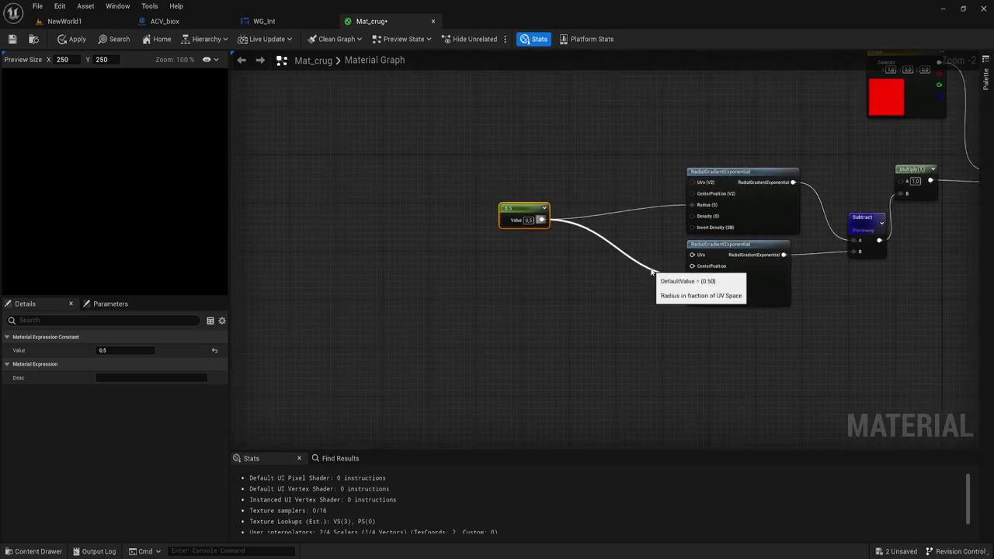
left_click_drag(465, 153, 577, 256)
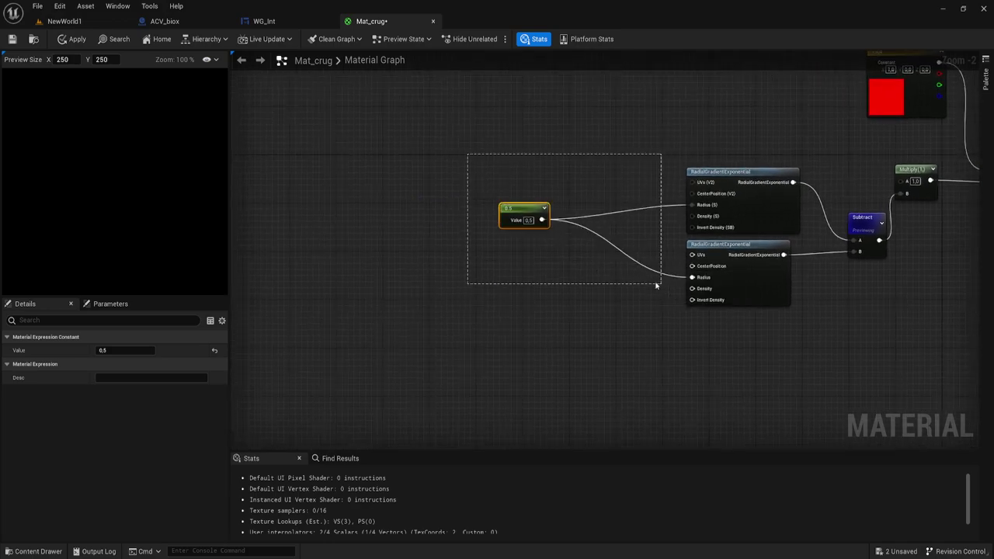
mouse_move(449, 171)
left_mouse_down()
mouse_move(584, 243)
mouse_move(618, 222)
left_mouse_up()
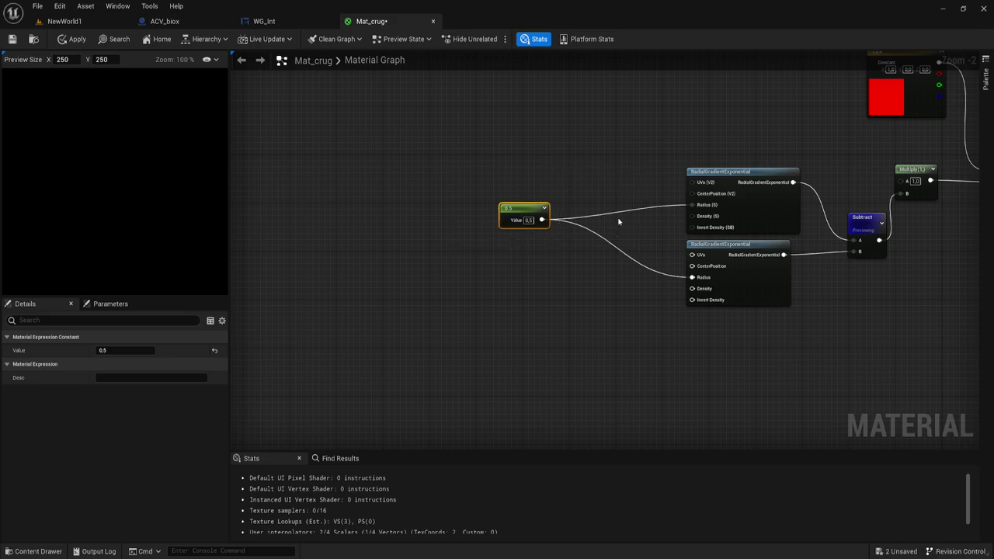
right_click_drag(601, 249, 624, 263)
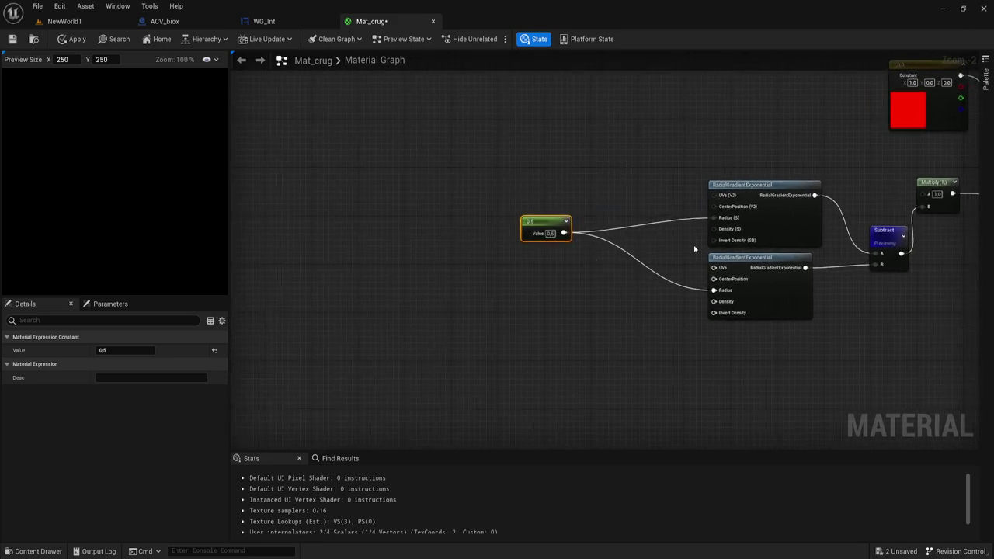
left_click_drag(713, 290, 661, 279, "ctrl")
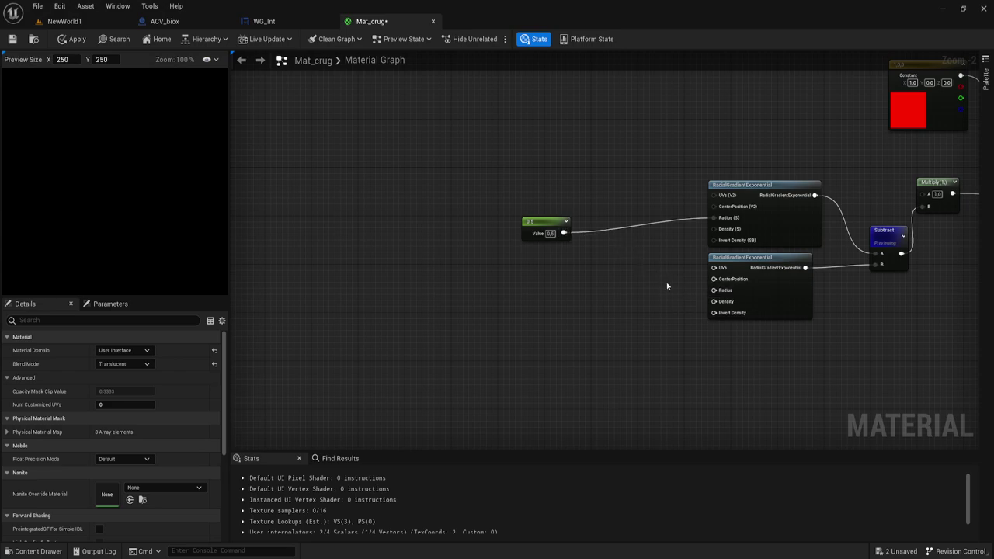
Feed the 0.5 constant through a Subtract with B 0.2 into the lower gradient's Radius
left_click_drag(563, 233, 604, 270)
type("-")
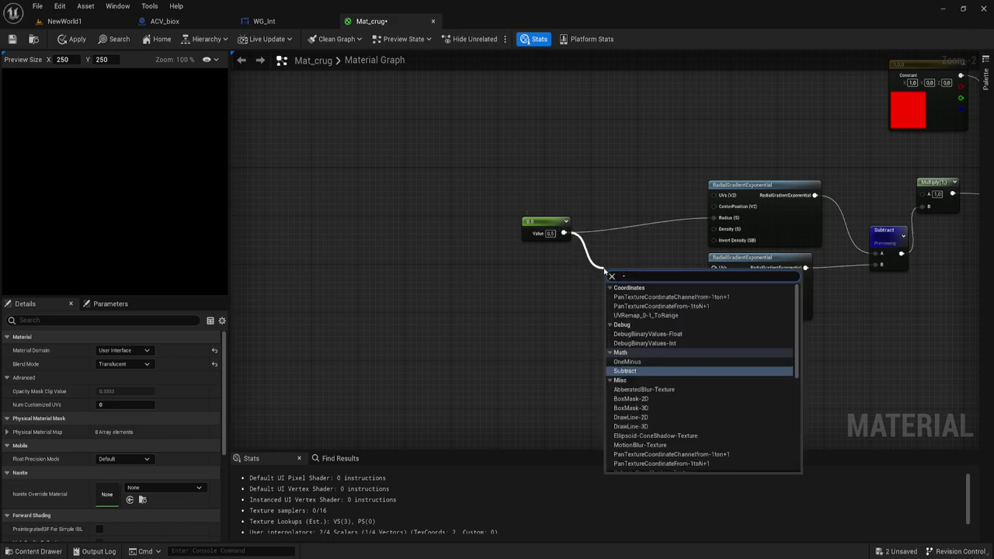
left_click(633, 370)
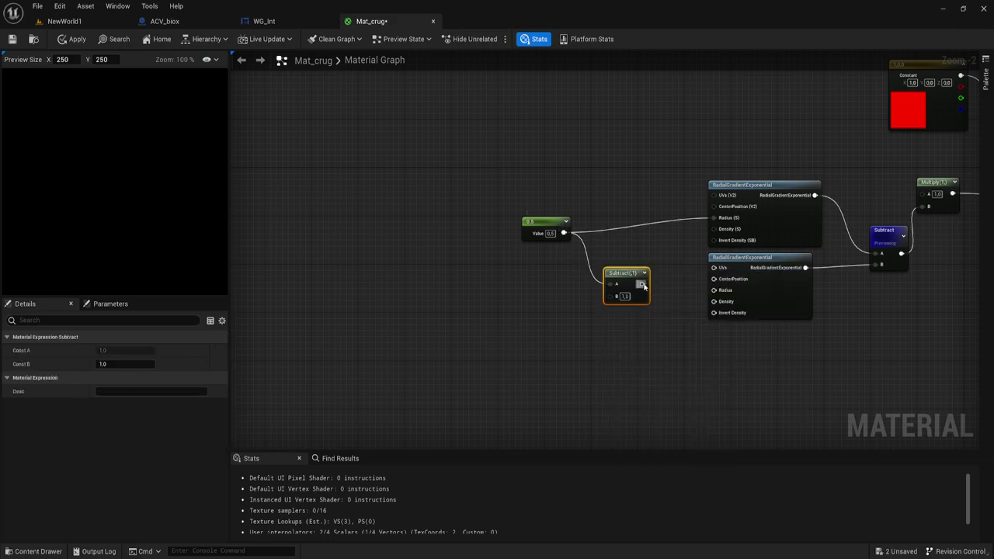
left_click_drag(643, 286, 713, 289)
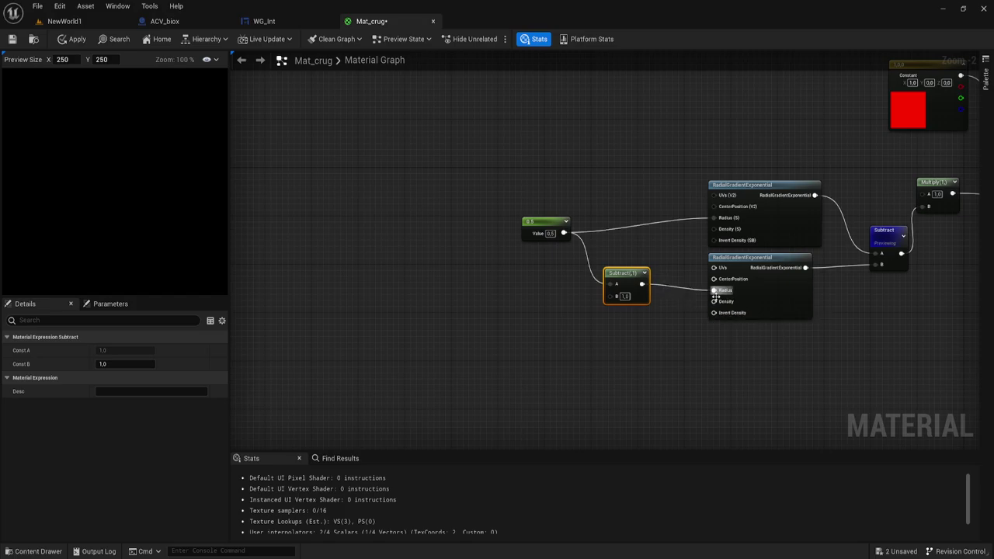
left_click(624, 296)
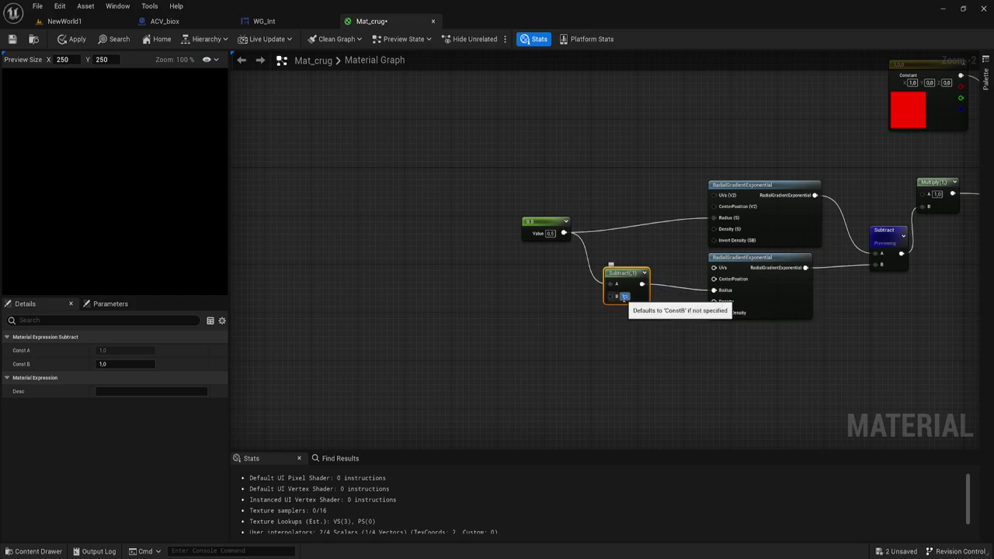
key("BackSpace")
type("0,2")
key("Return")
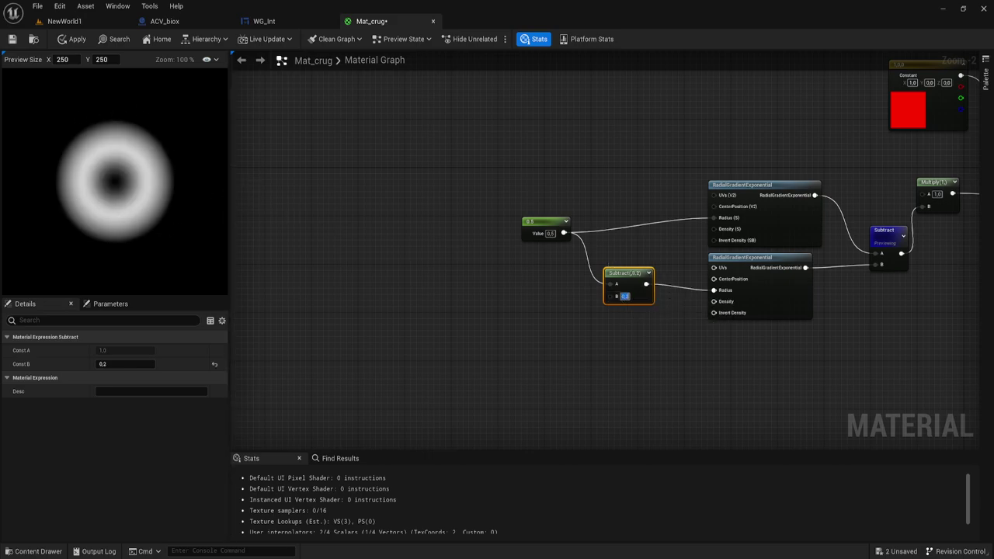
Stop previewing the Subtract node to view the final red ring material
right_click_drag(893, 260, 774, 276)
right_click(770, 259)
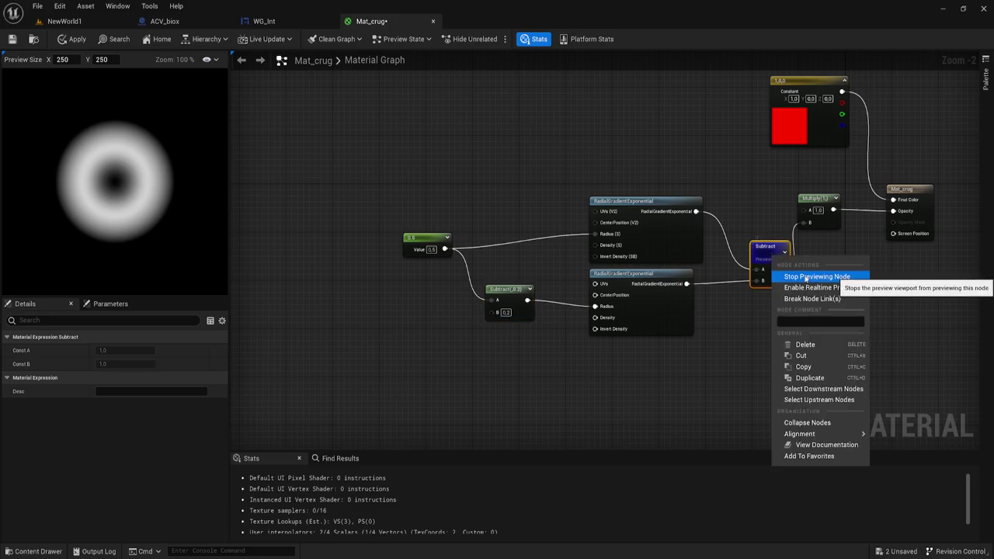
left_click(804, 276)
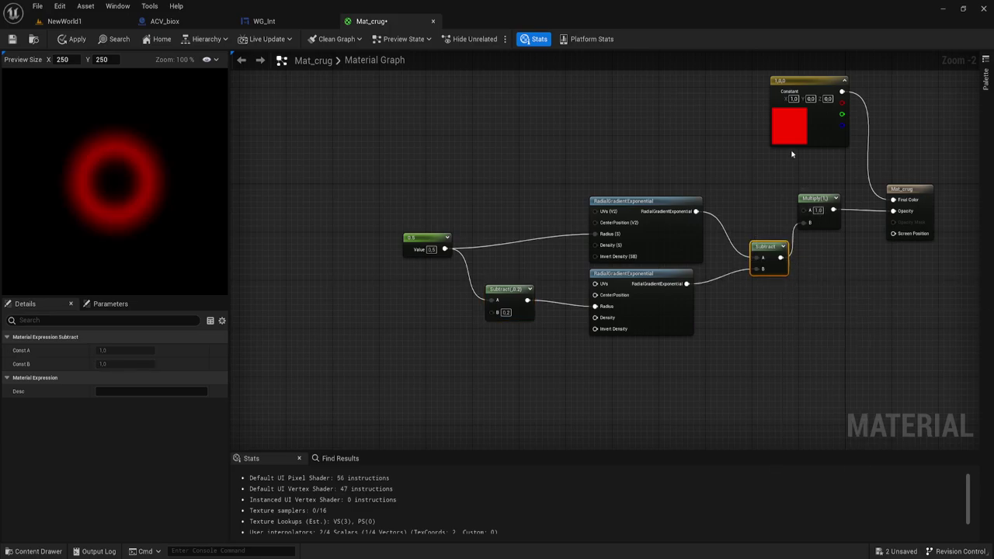
Rearrange the Multiply, Subtract and upper RadialGradientExponential nodes into a neater layout
right_click_drag(556, 198, 575, 203)
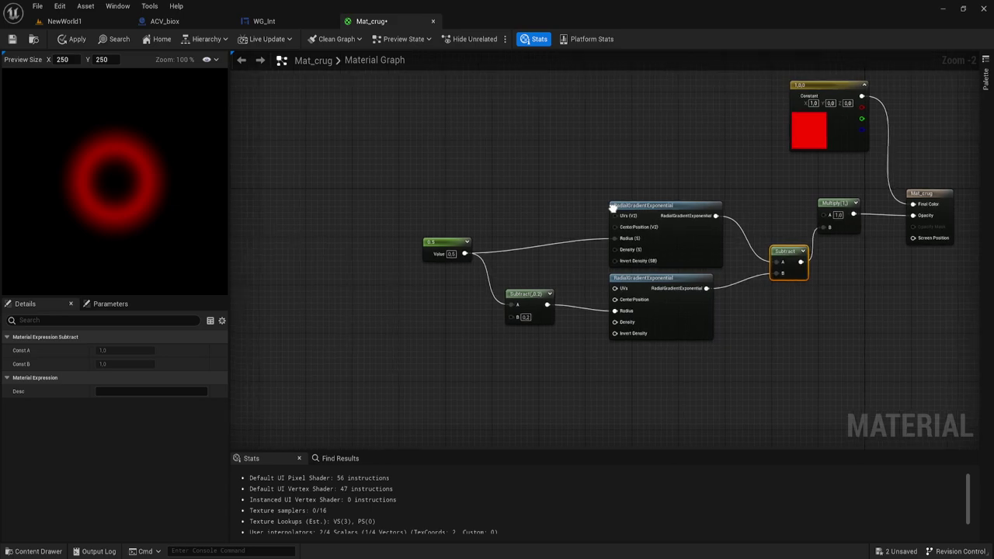
left_click_drag(829, 204, 783, 170)
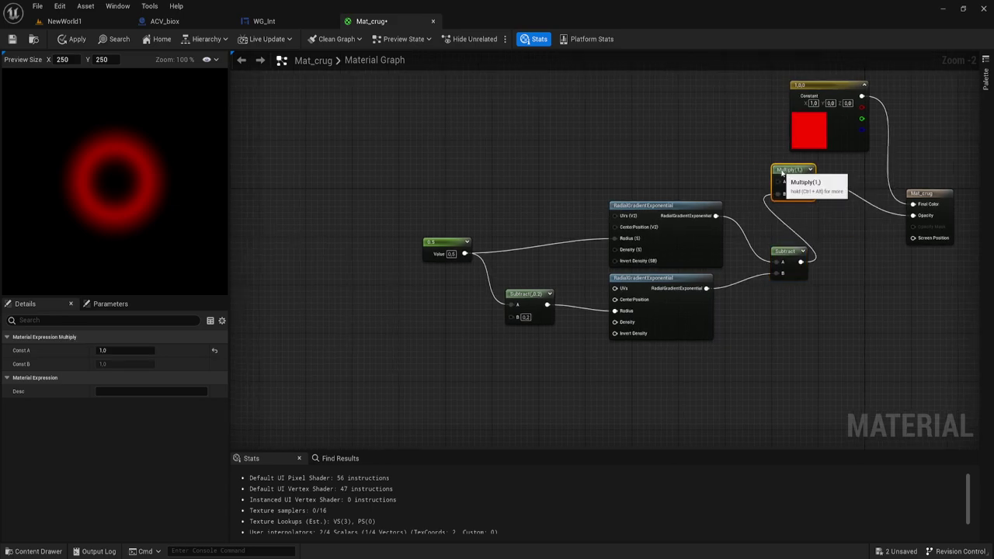
right_click_drag(720, 168, 761, 191)
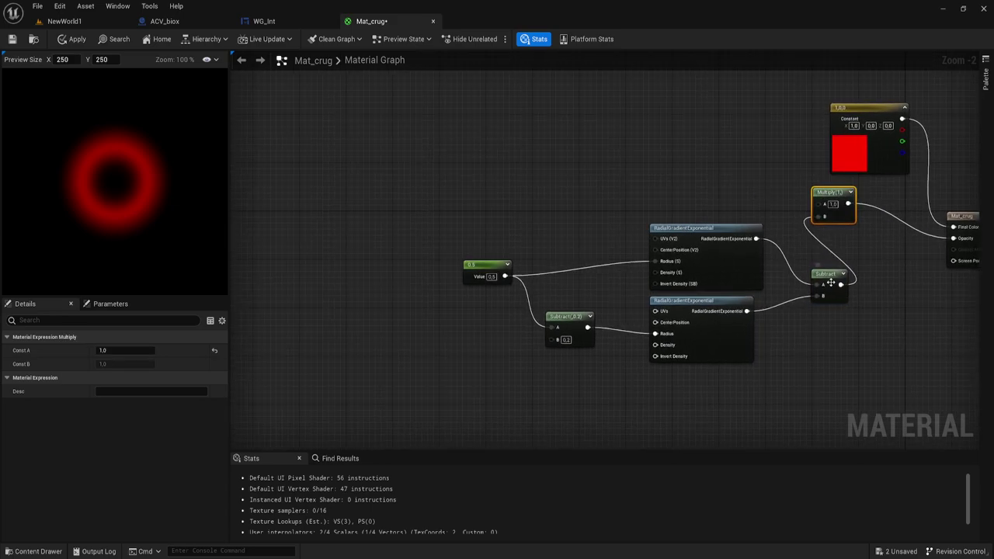
left_click_drag(827, 281, 791, 281)
left_click_drag(725, 229, 718, 234)
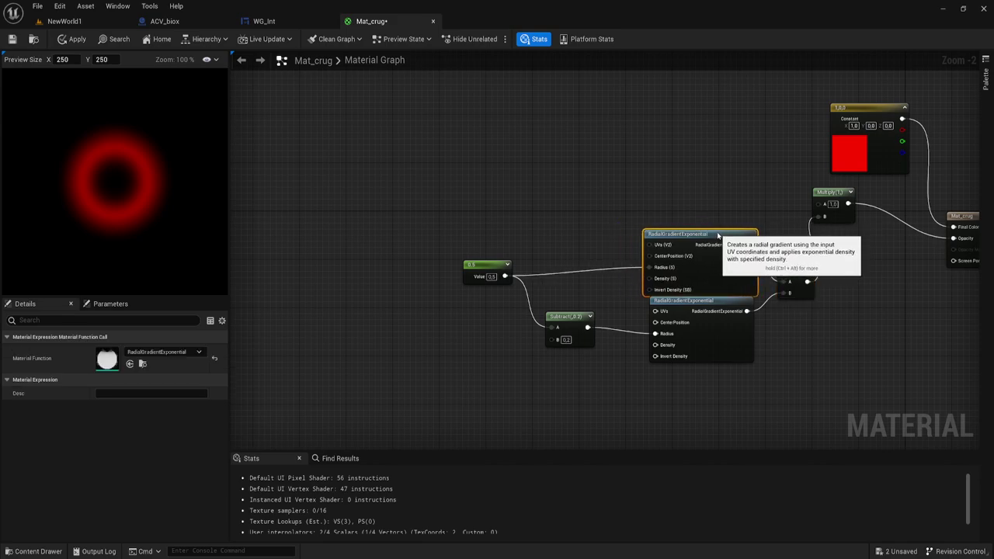
right_click_drag(526, 384, 590, 400)
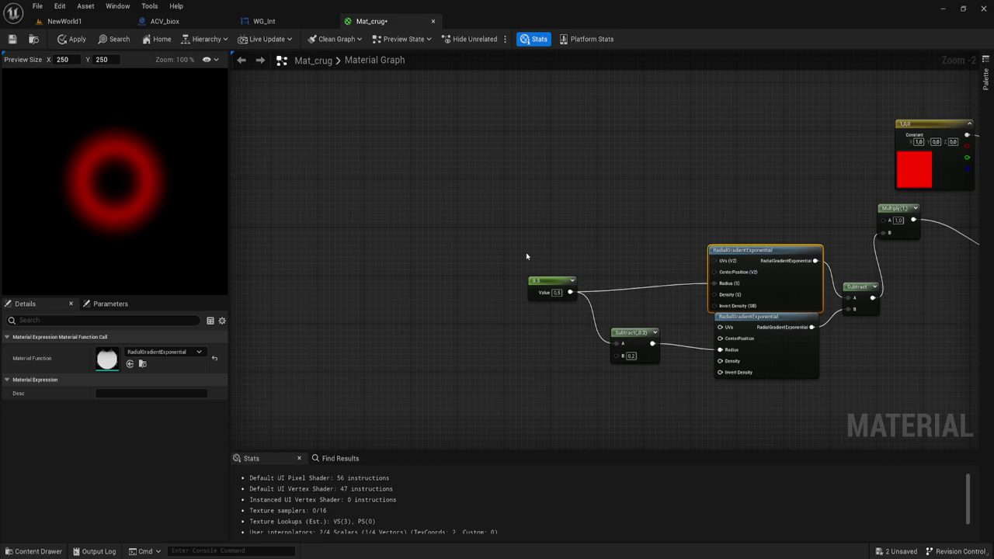
Select the 0.2 Subtract node and pull a wire from its B pin into the node search
left_click_drag(594, 299, 673, 384)
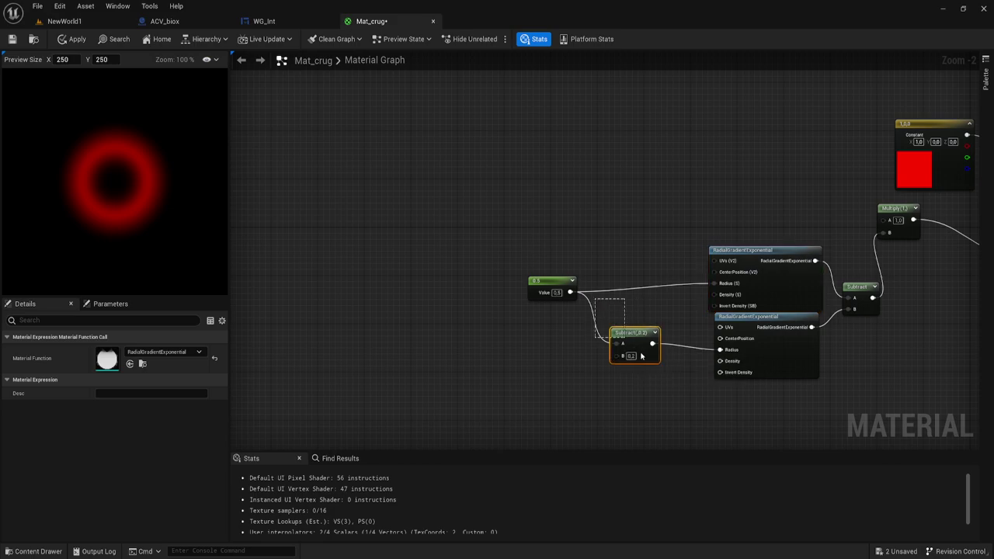
right_click_drag(586, 386, 617, 362)
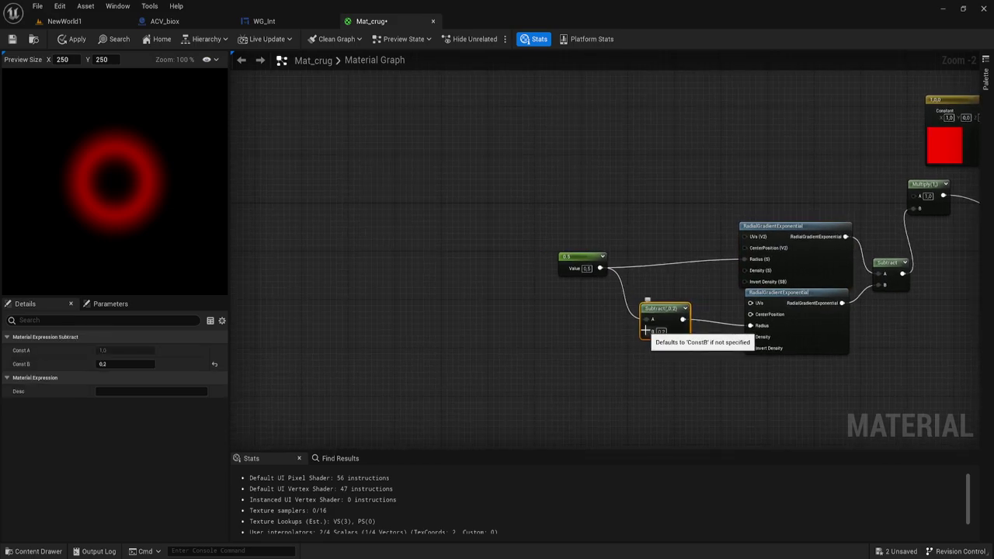
left_click_drag(644, 329, 604, 334)
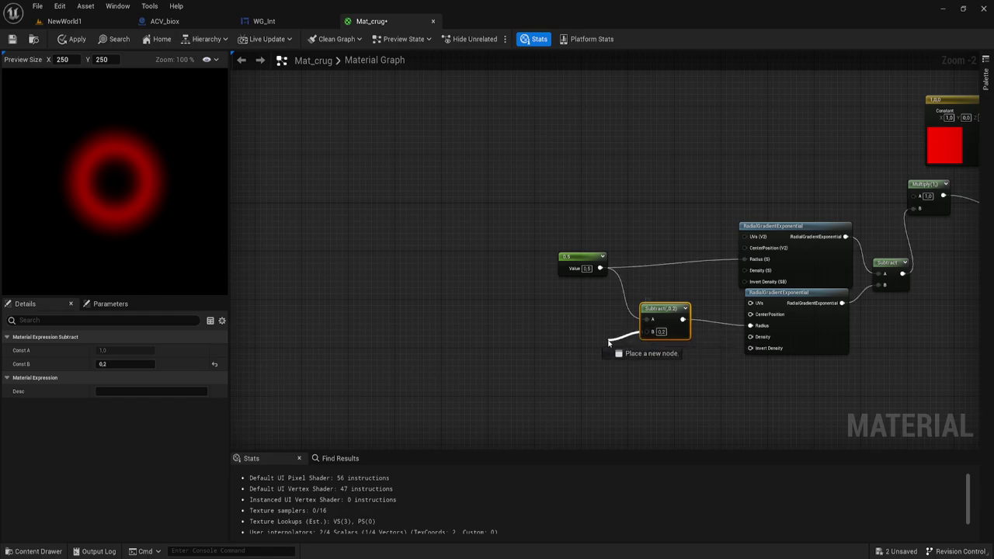
left_click(697, 256)
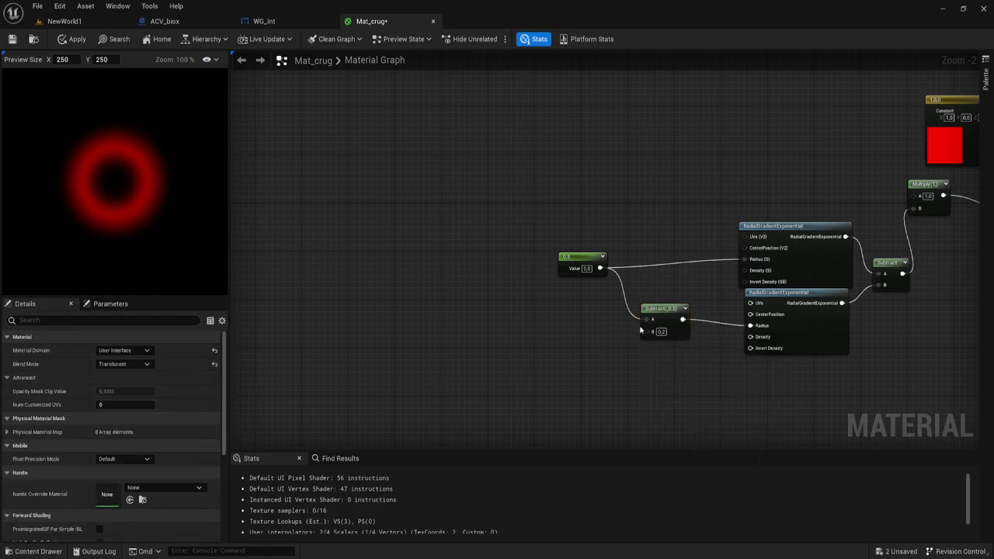
left_click_drag(645, 331, 563, 351)
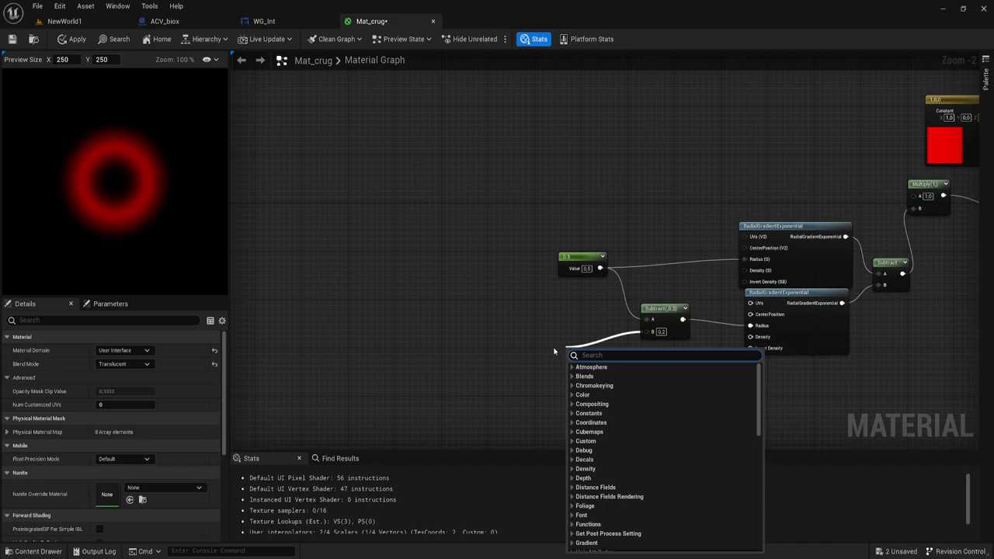
Add a scalar parameter named thickness, wire it to Subtract's B, default 0.2
left_click(523, 339)
left_click(535, 337)
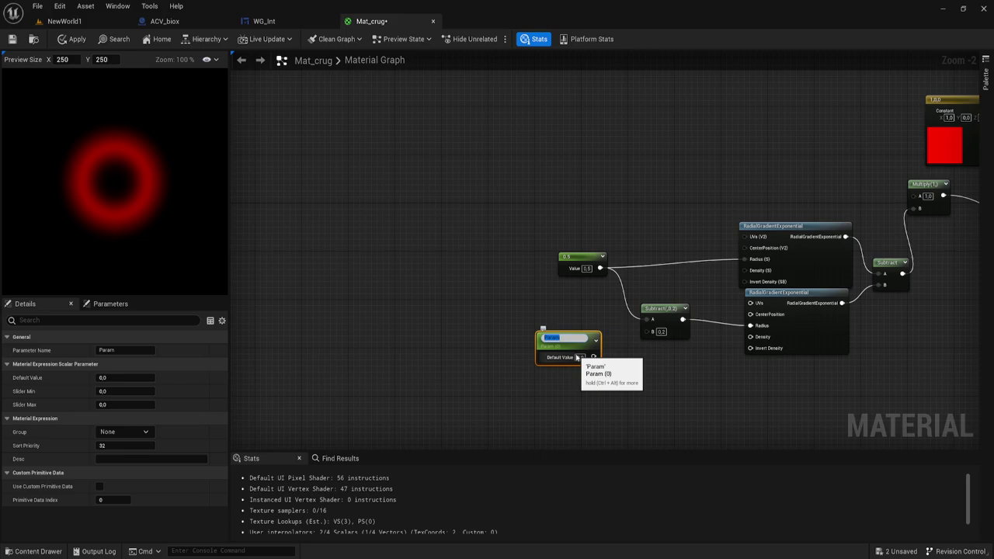
type("1")
type("thickness")
key("Return")
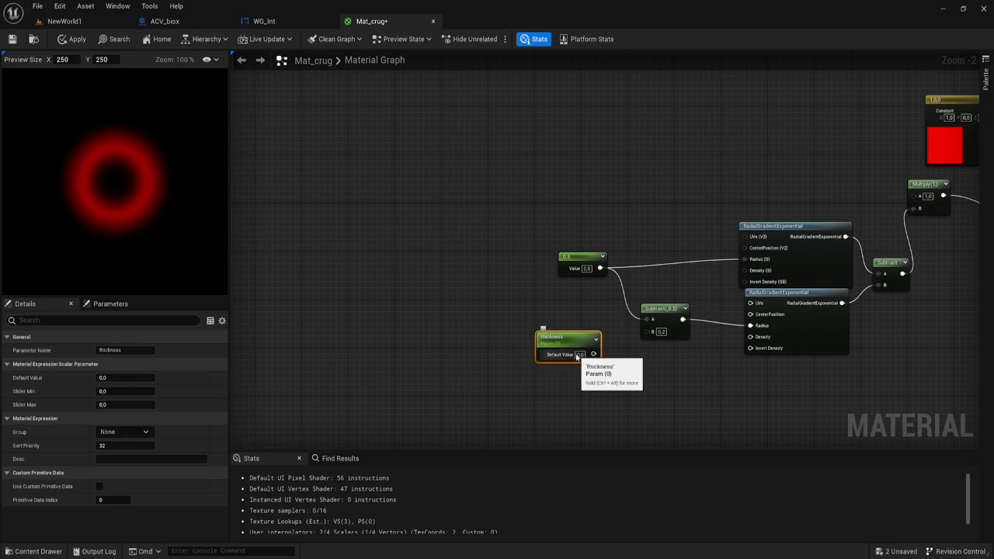
left_click_drag(594, 354, 652, 331)
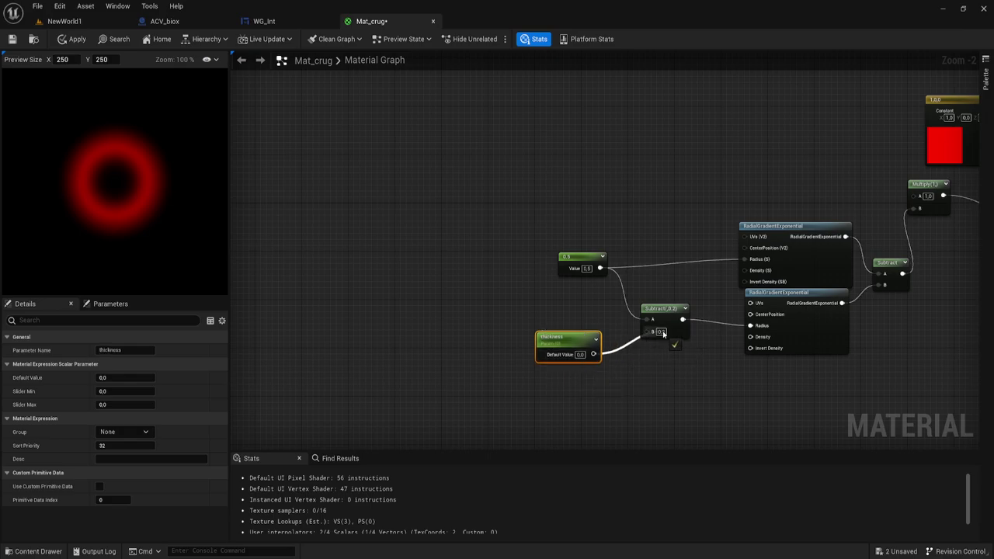
left_click(579, 354)
type("0")
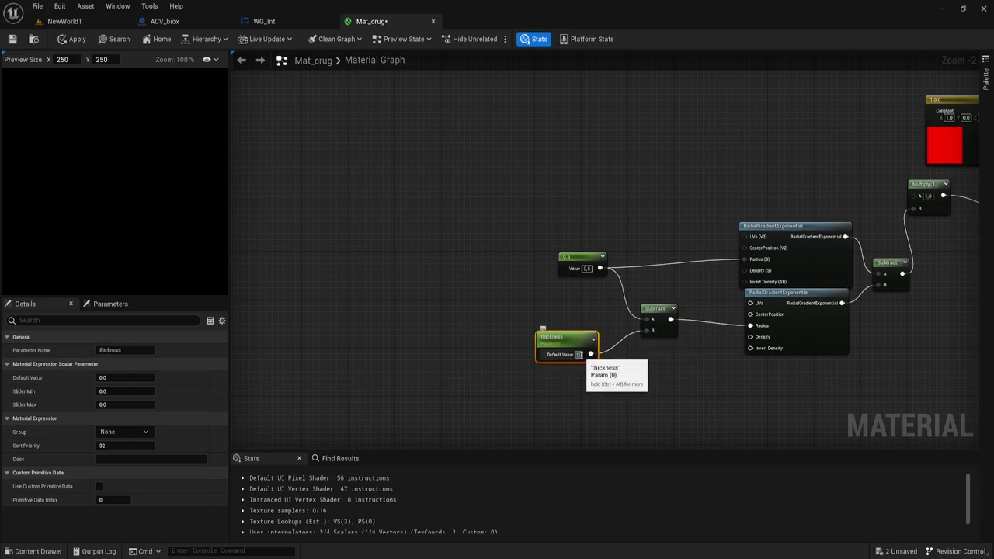
type(".2")
key("Return")
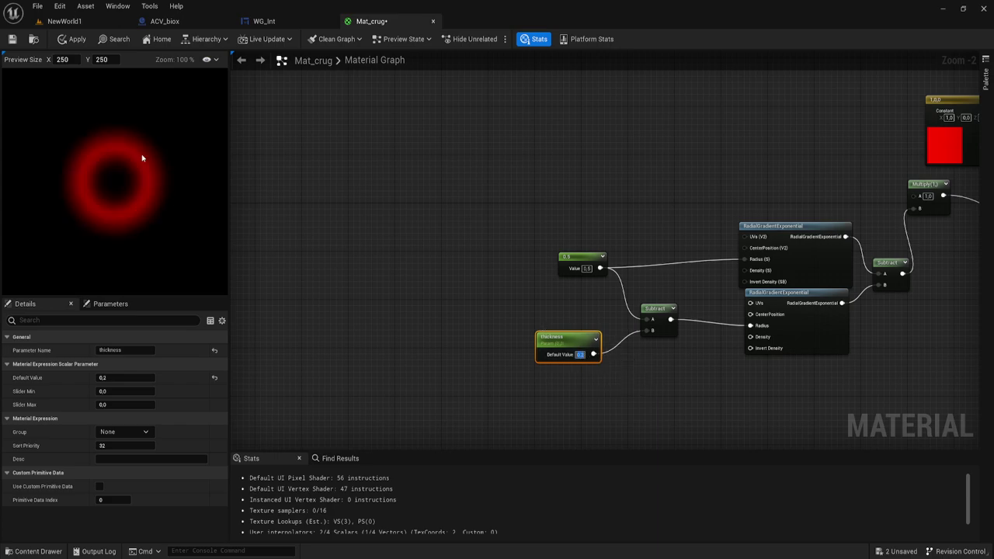
Test thickness defaults of 0.1 and 0.4, then restore it to 0.2
type("0.1")
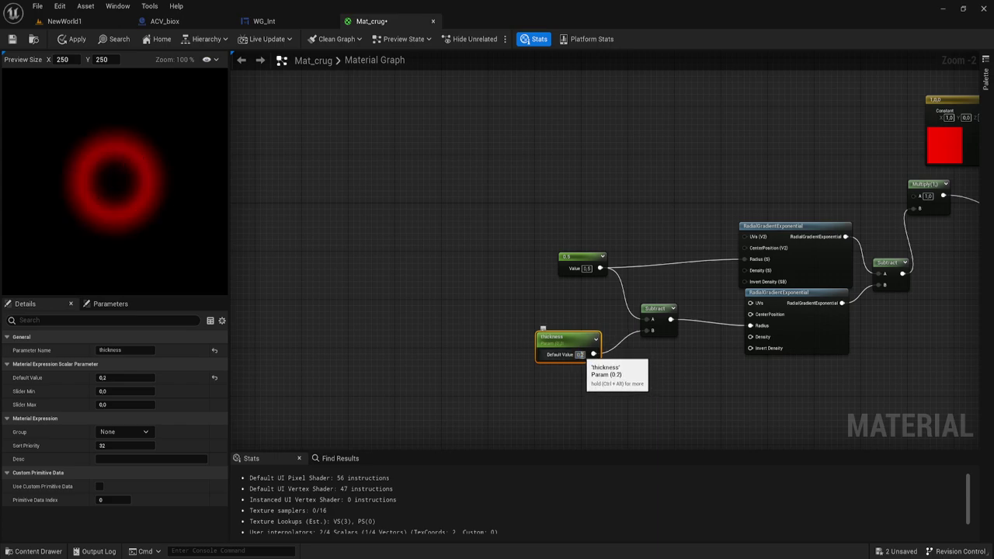
key("Return")
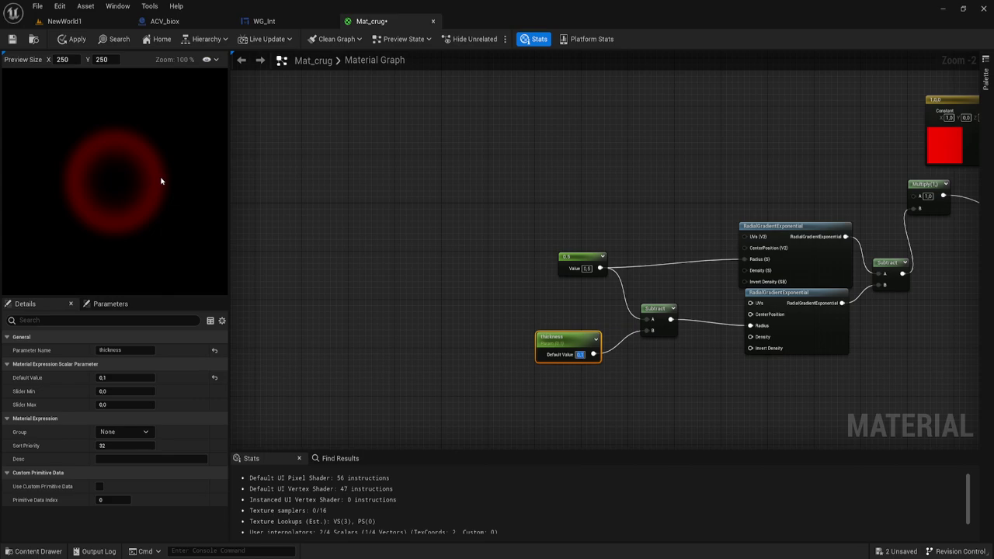
type("0,4")
key("Return")
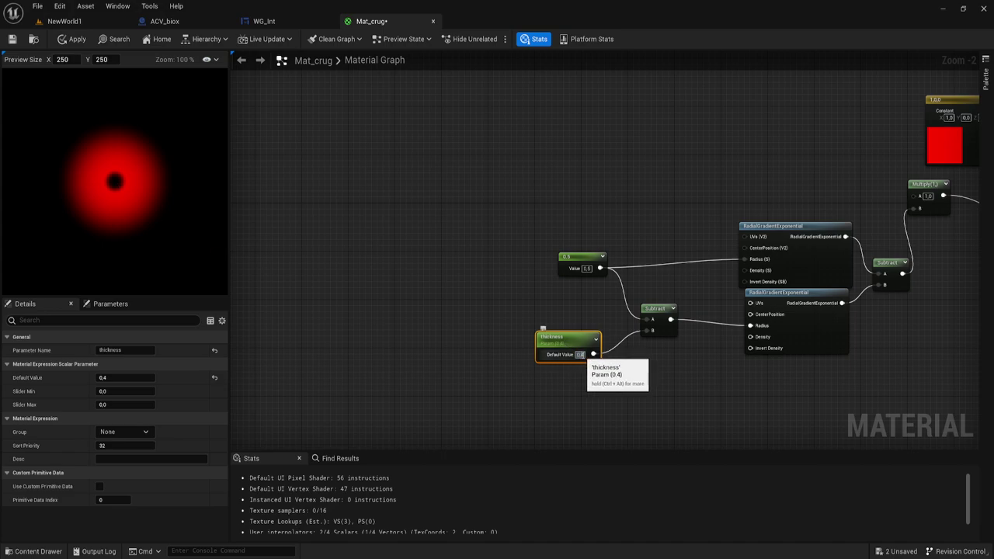
type("0,2")
key("Return")
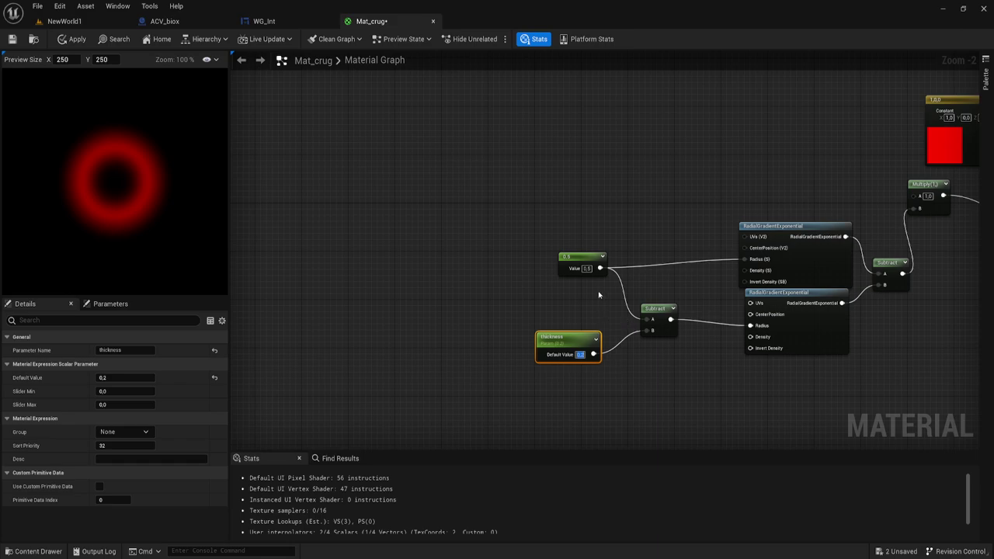
Shift the 0.5 constant left and add a new unconnected scalar parameter named Param
right_click_drag(592, 298, 588, 274)
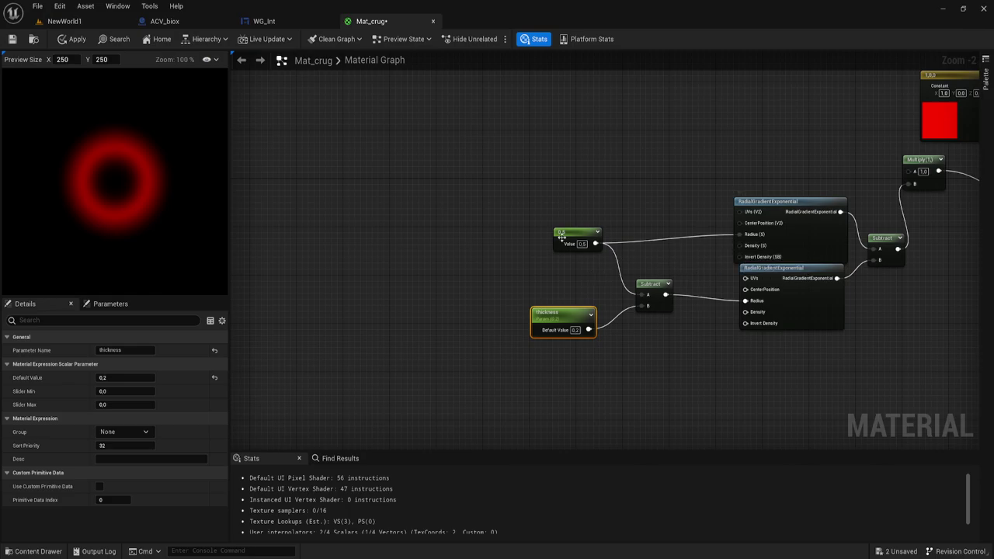
left_click_drag(582, 231, 529, 249)
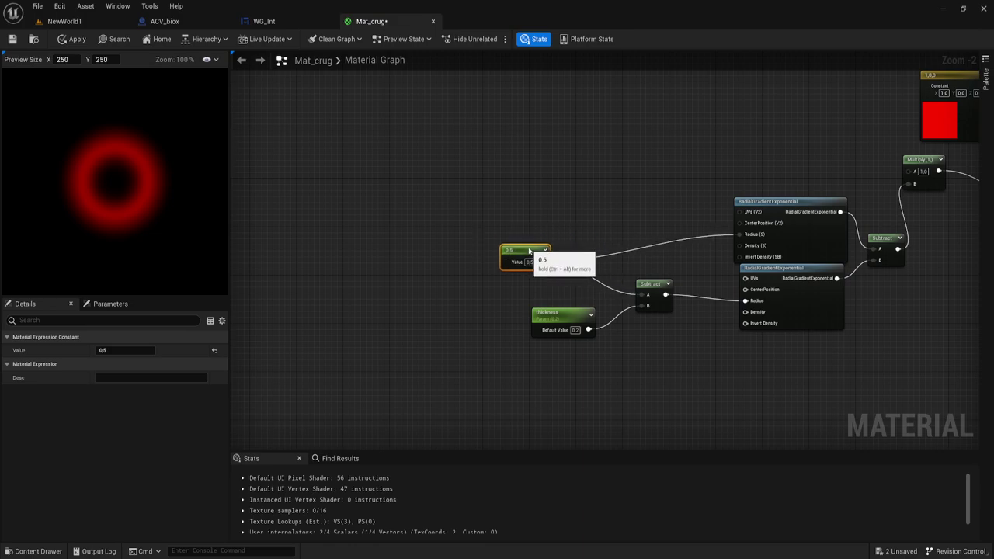
right_click_drag(645, 268, 599, 277)
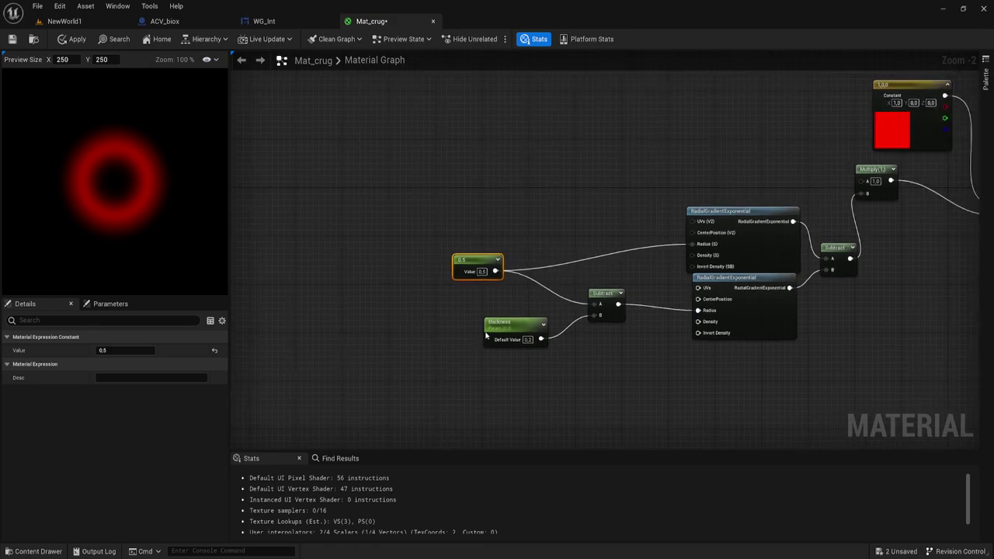
left_click(514, 323)
right_click_drag(607, 289, 594, 298)
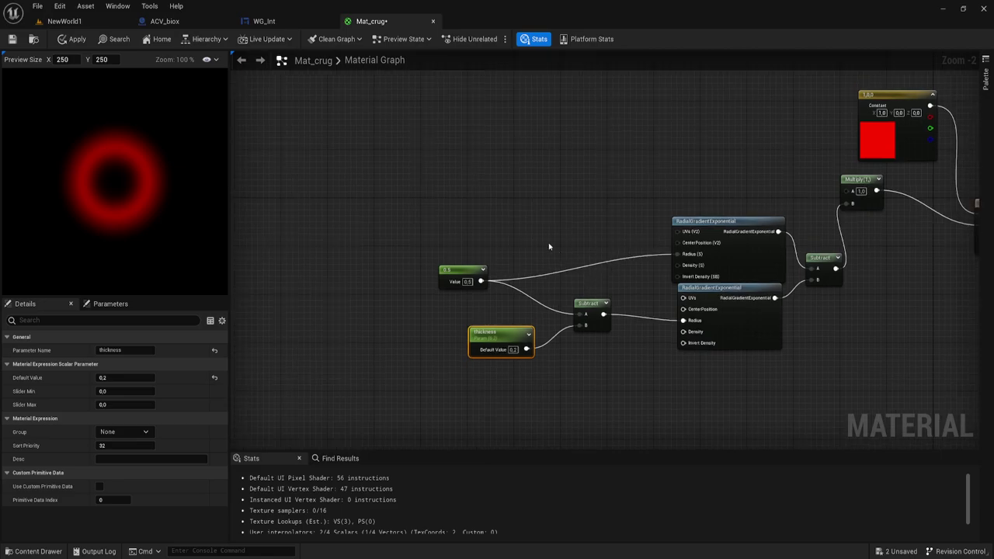
right_click(546, 245)
left_click(545, 236)
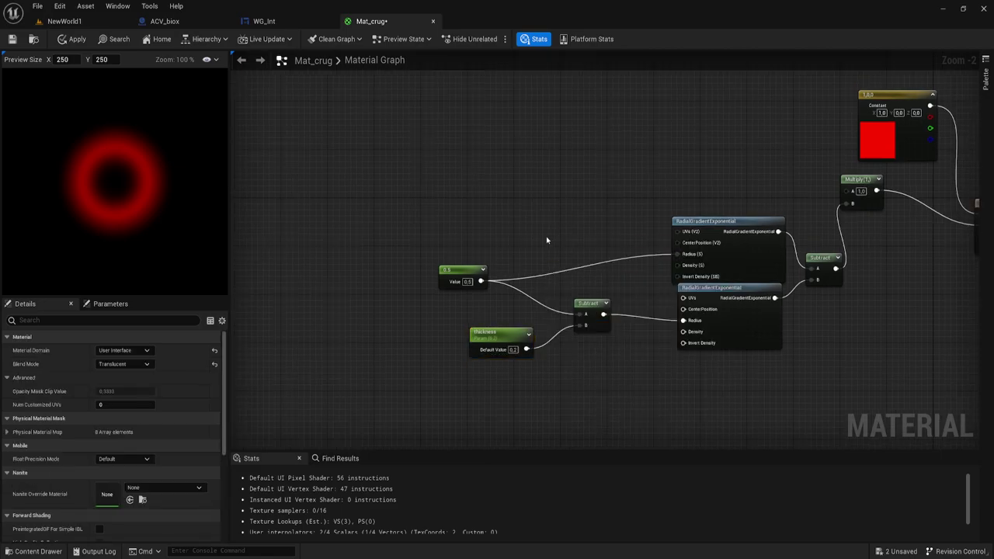
left_click(547, 237)
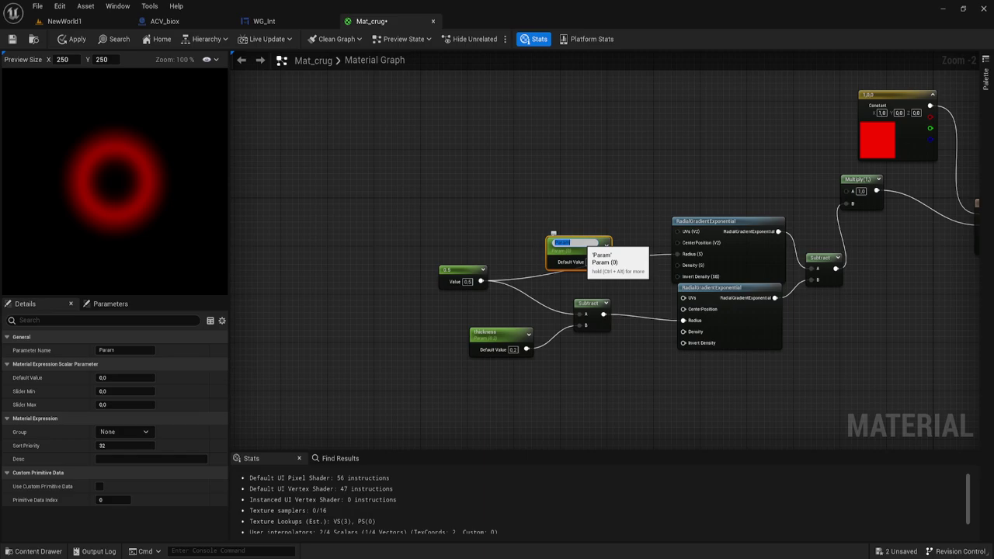
Name the new scalar parameter deflction and wire it to both radial gradients' Density pins
type("deflction")
key("Return")
mouse_move(604, 259)
left_mouse_down()
mouse_move(684, 273)
mouse_move(680, 266)
mouse_move(685, 336)
left_mouse_up()
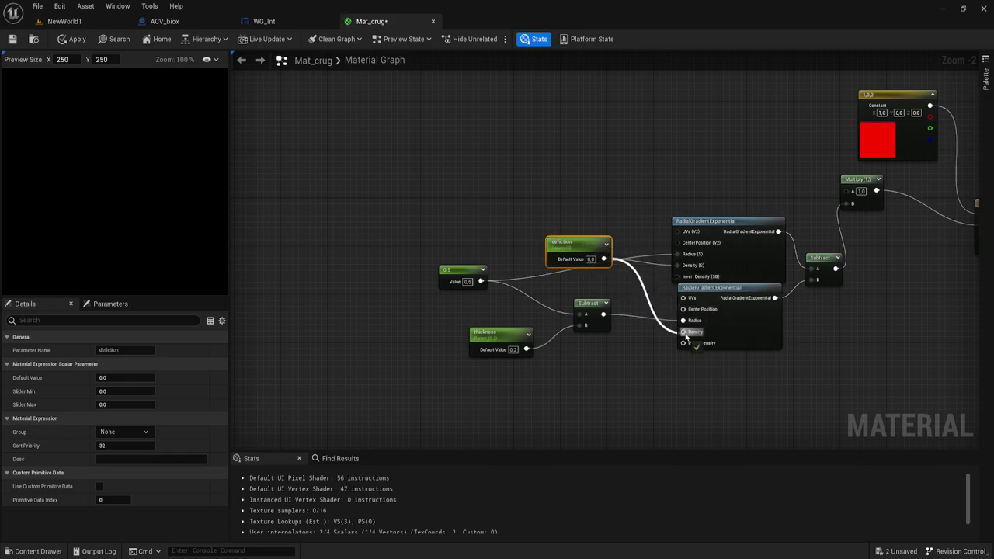
left_click_drag(590, 261, 569, 245)
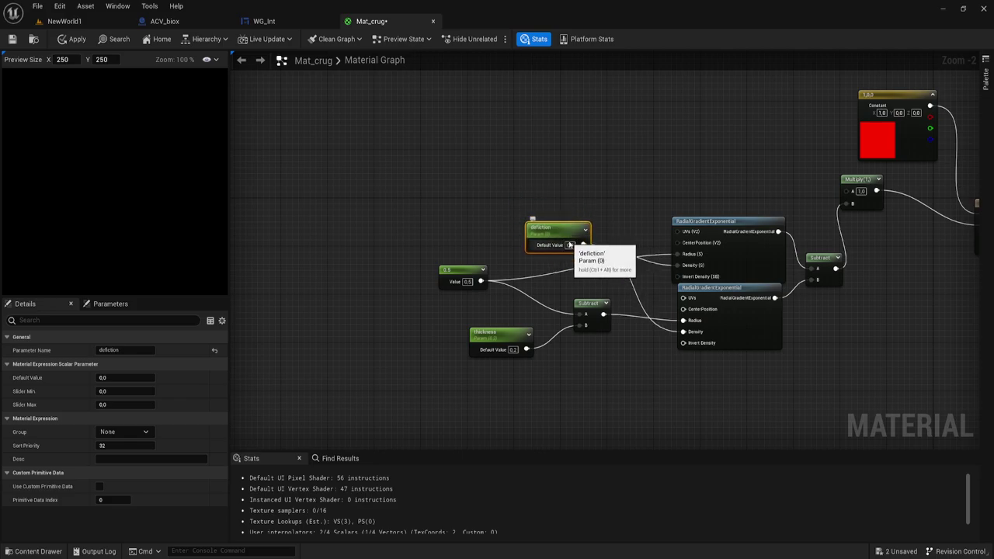
Set deflction's default value to 100 after trying 10
left_click(569, 245)
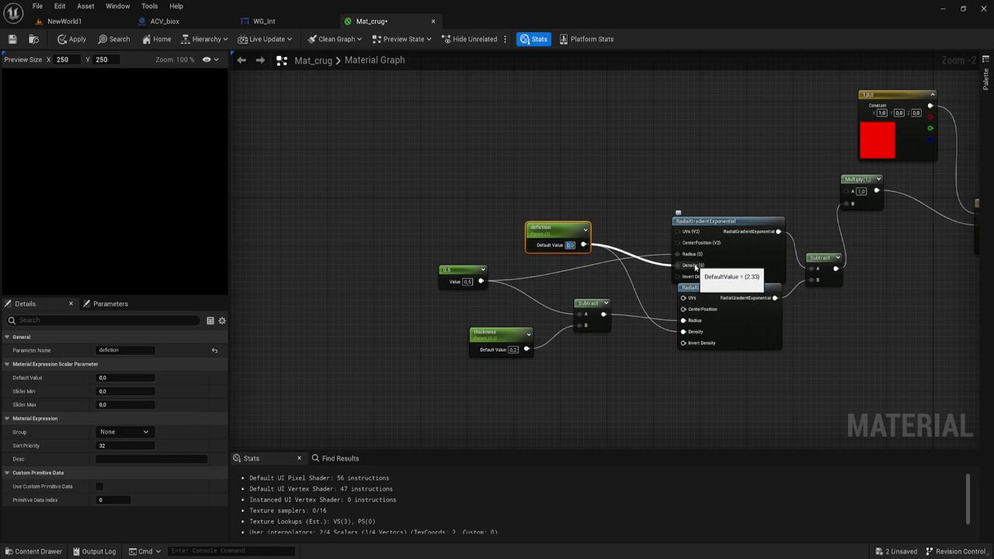
left_click(569, 245)
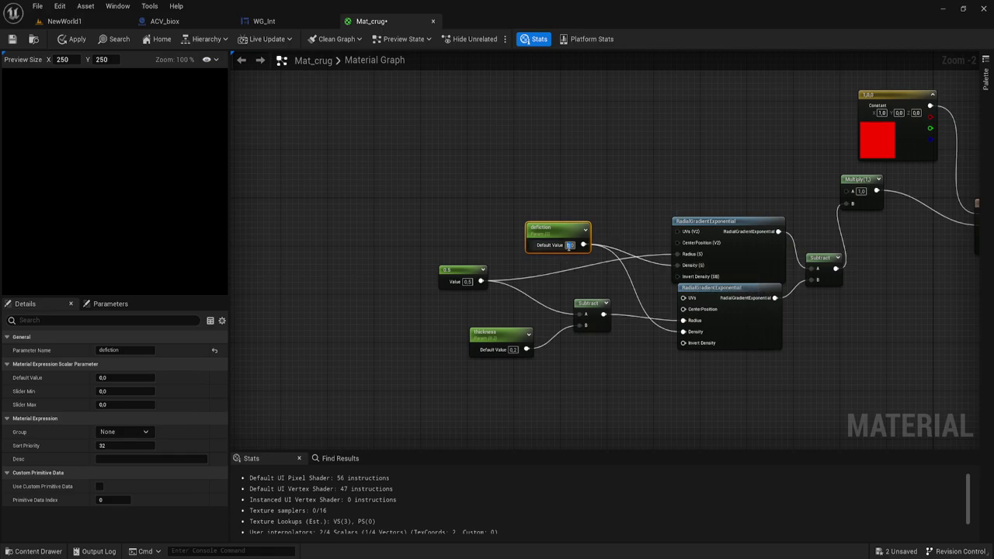
left_click(570, 245)
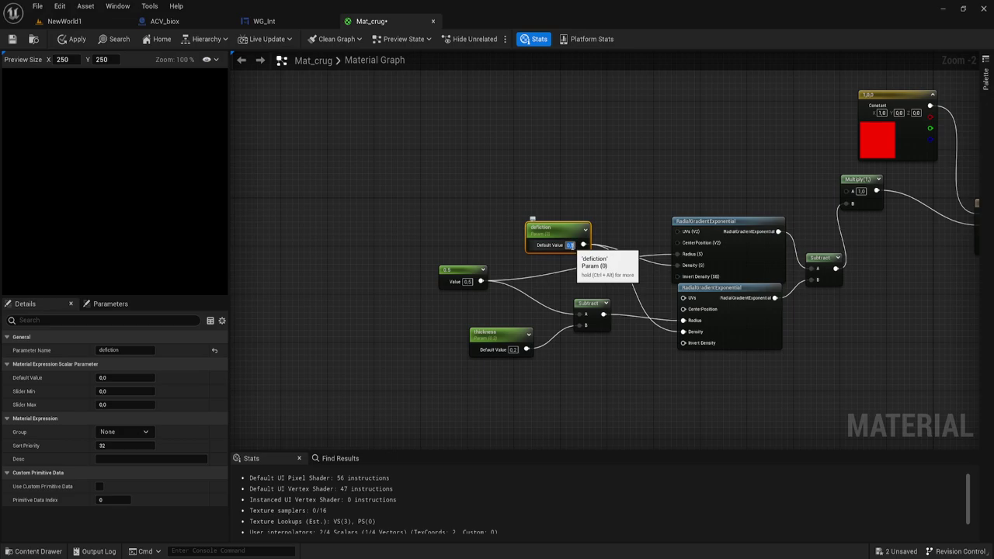
type("10")
key("Return")
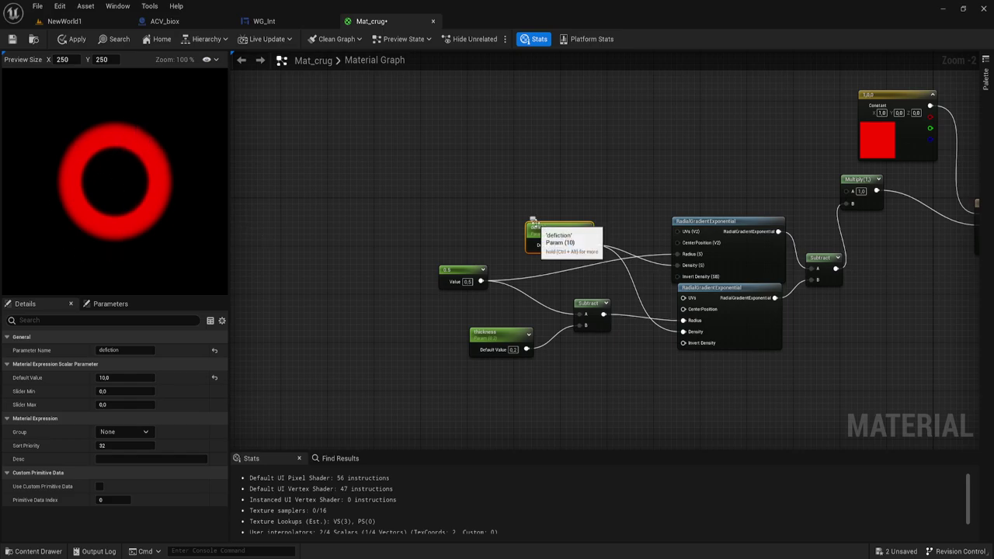
key("ctrl+z")
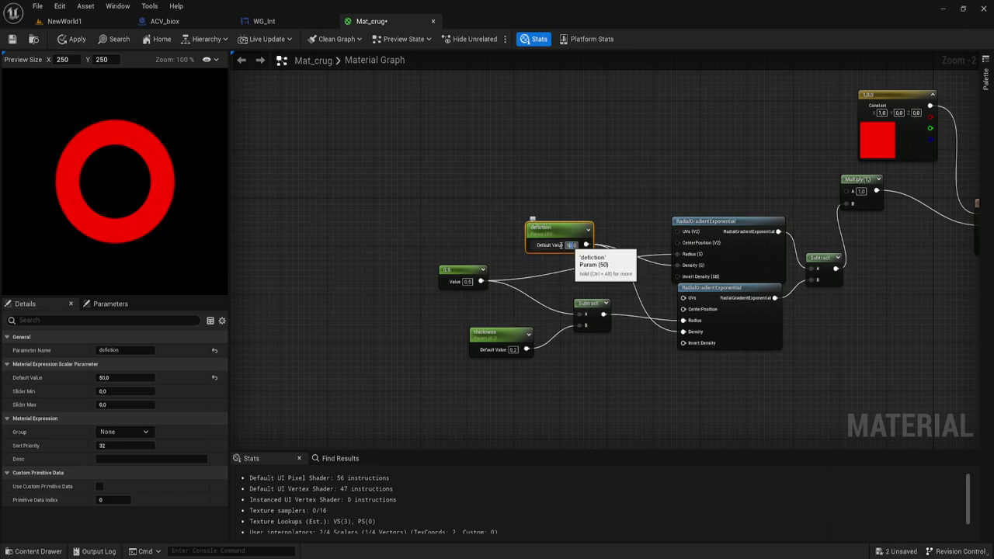
type("100")
key("Return")
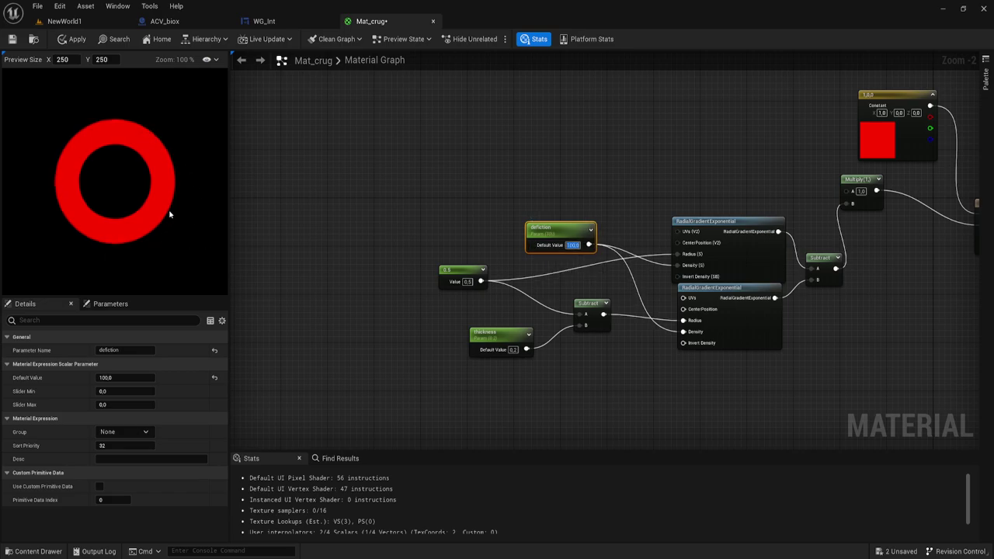
left_click_drag(554, 237, 554, 243)
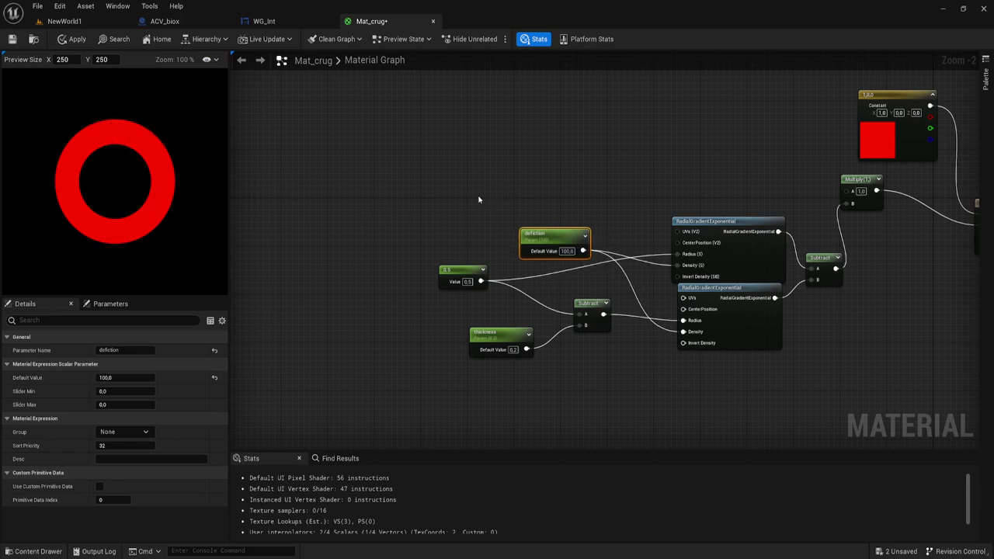
Box-select the parameter, Subtract and gradient nodes and move them down and left
right_click_drag(478, 199, 505, 220)
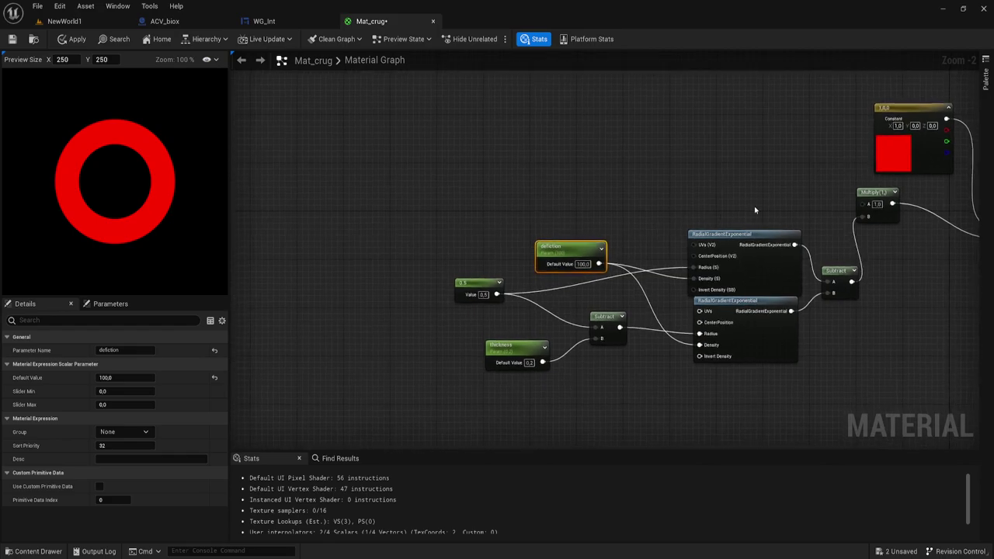
mouse_move(754, 208)
right_mouse_down()
mouse_move(804, 202)
mouse_move(512, 224)
right_mouse_up()
left_click_drag(457, 228, 787, 381)
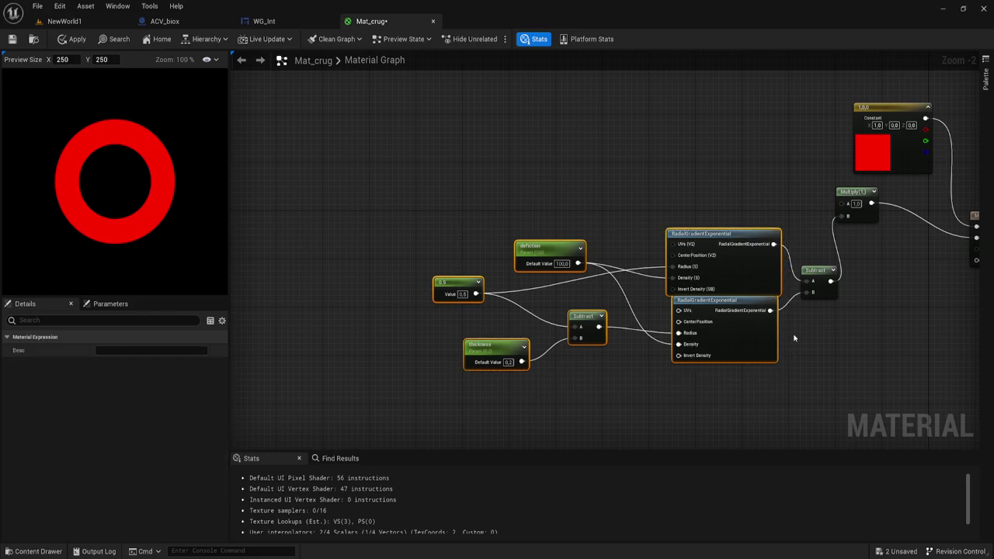
left_click_drag(435, 229, 829, 378)
left_click_drag(820, 281, 794, 317)
Add a TexCoord[0] node in the empty space above the ring nodes
right_click_drag(715, 227, 715, 256)
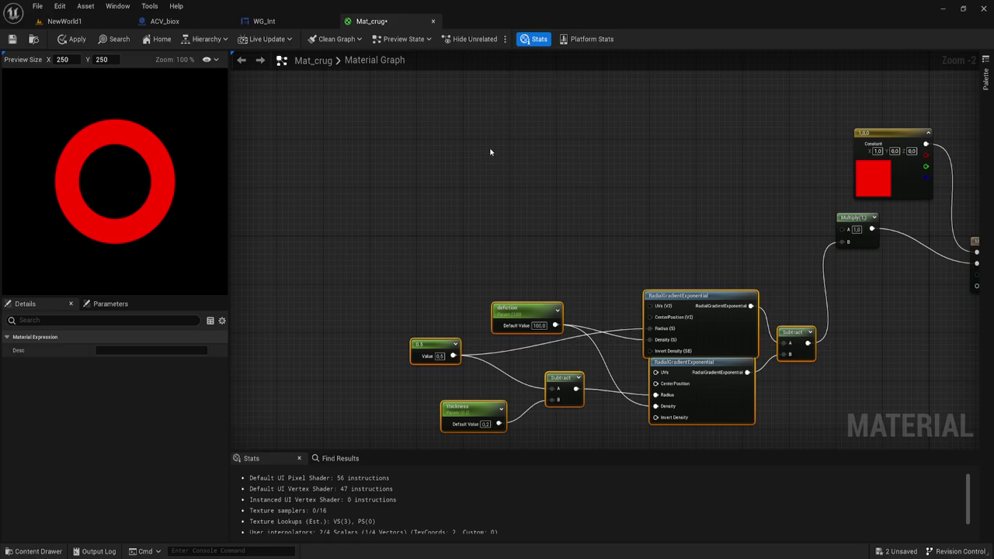
right_click_drag(490, 149, 483, 155)
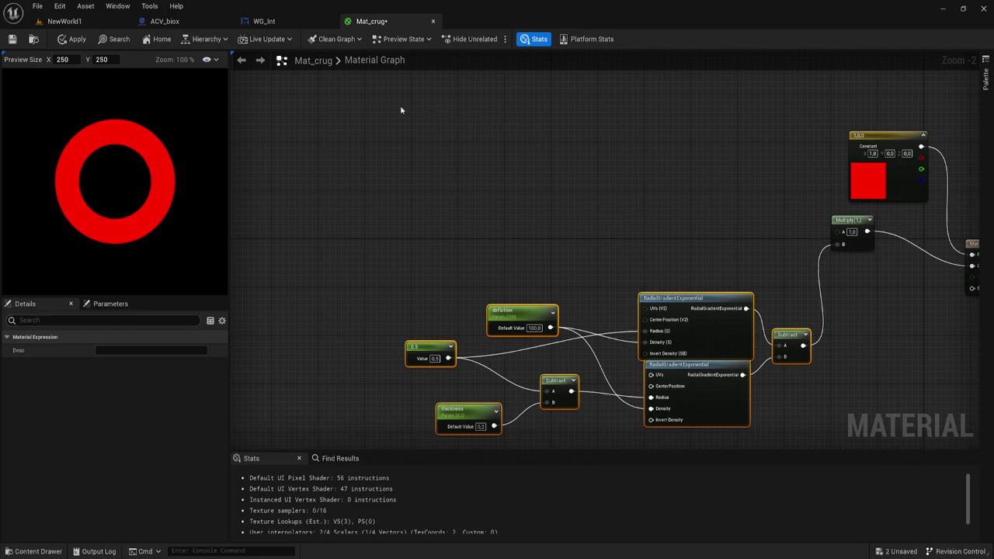
left_click(412, 124)
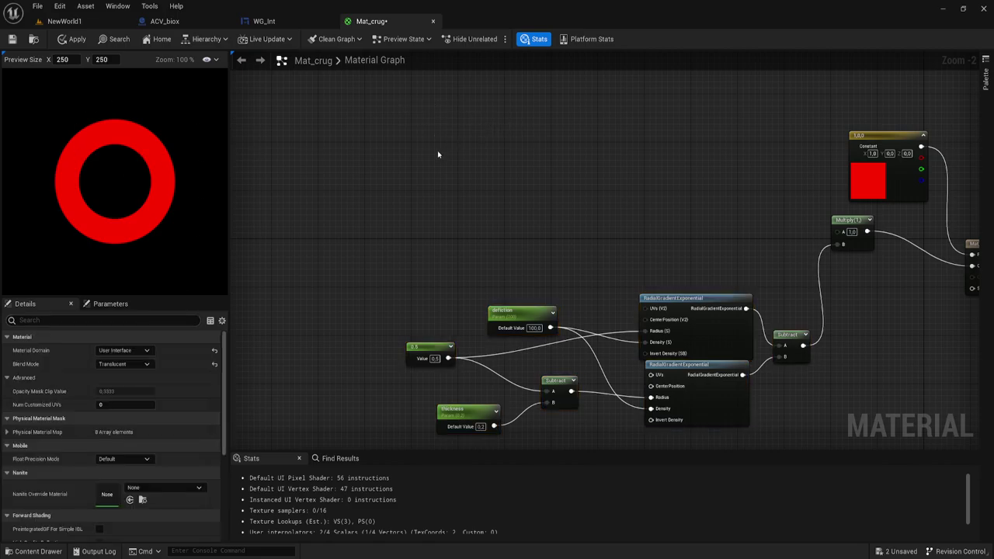
left_click(404, 118)
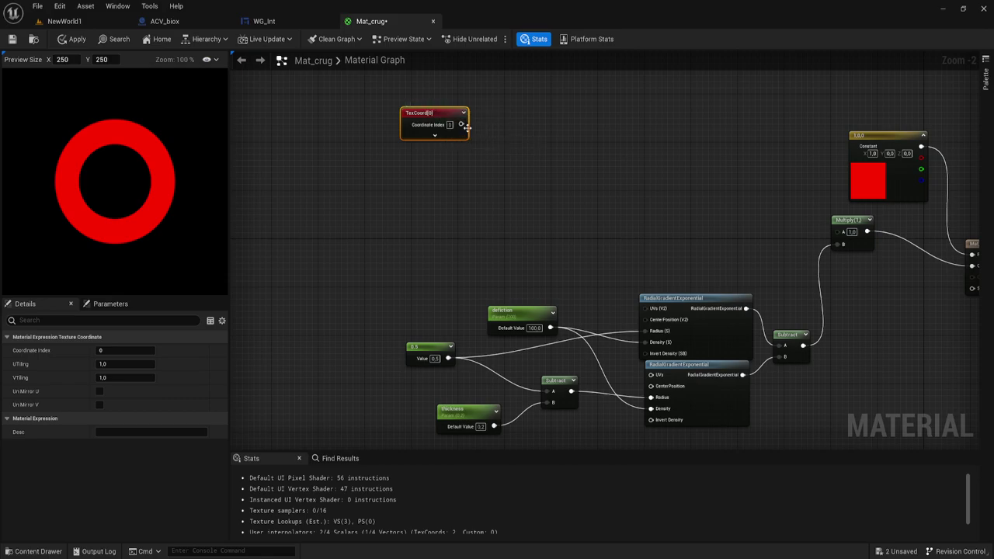
Add a CustomRotator node and connect TexCoord to its UVs input
left_click_drag(461, 124, 535, 136)
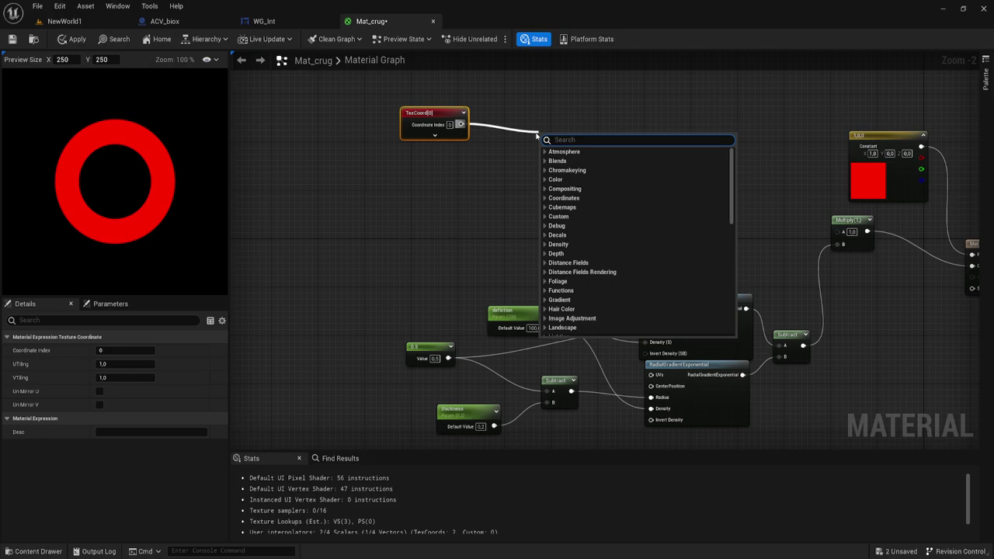
left_click(508, 143)
right_click(501, 147)
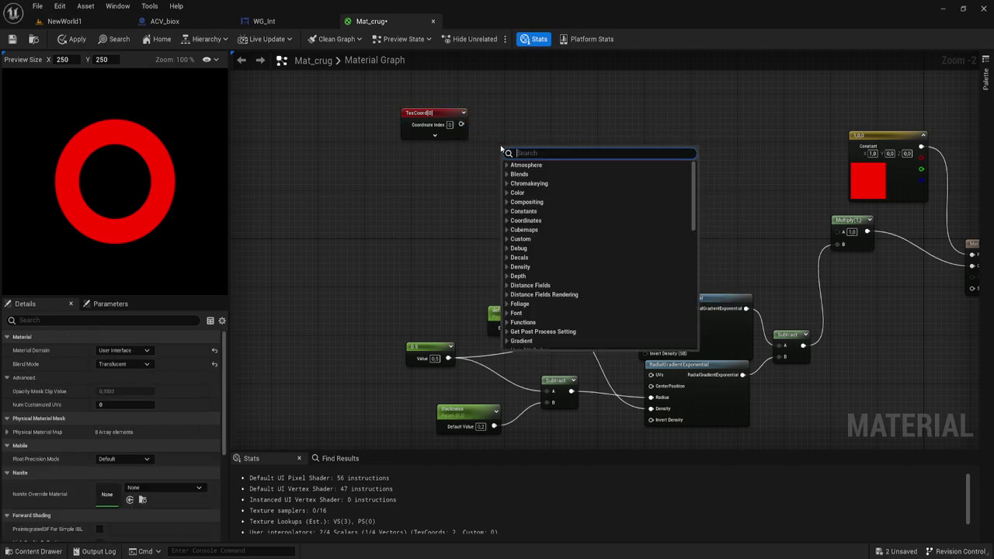
type("cust")
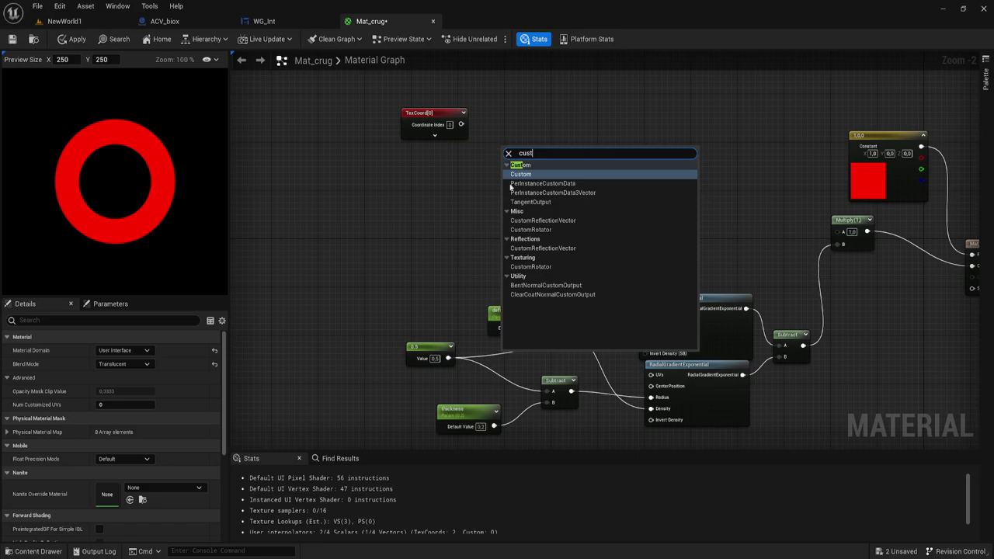
left_click(530, 230)
mouse_move(528, 148)
left_mouse_down()
mouse_move(527, 109)
mouse_move(462, 125)
left_mouse_up()
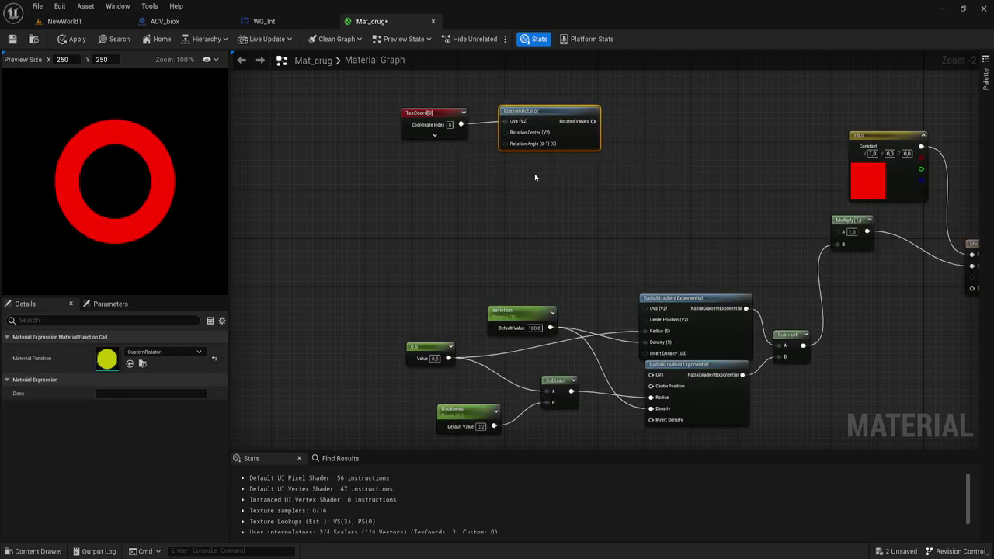
mouse_move(427, 158)
left_mouse_down()
mouse_move(571, 112)
mouse_move(565, 118)
left_mouse_up()
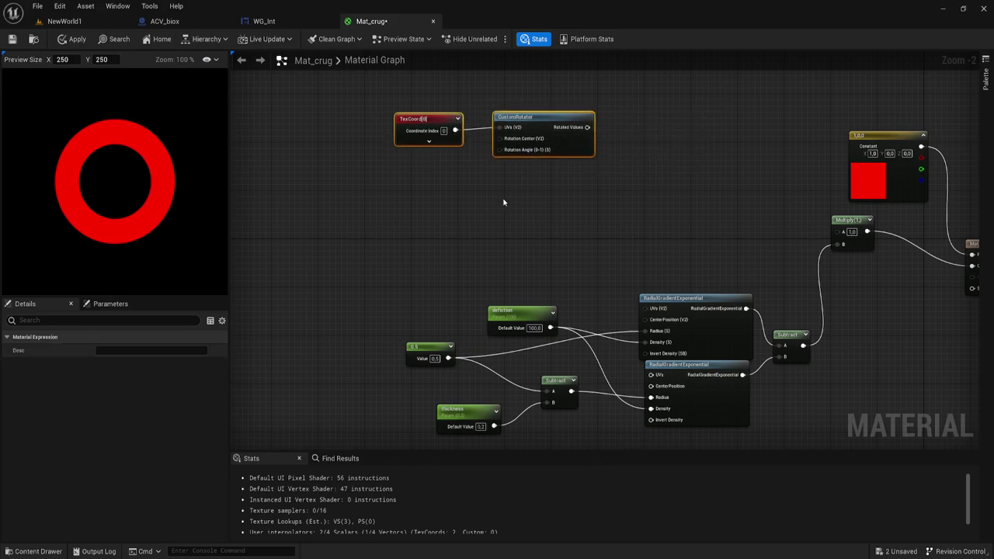
Divide the 0.5 constant by 2 and feed the result into CustomRotator's Rotation Angle
right_click_drag(516, 218, 551, 211)
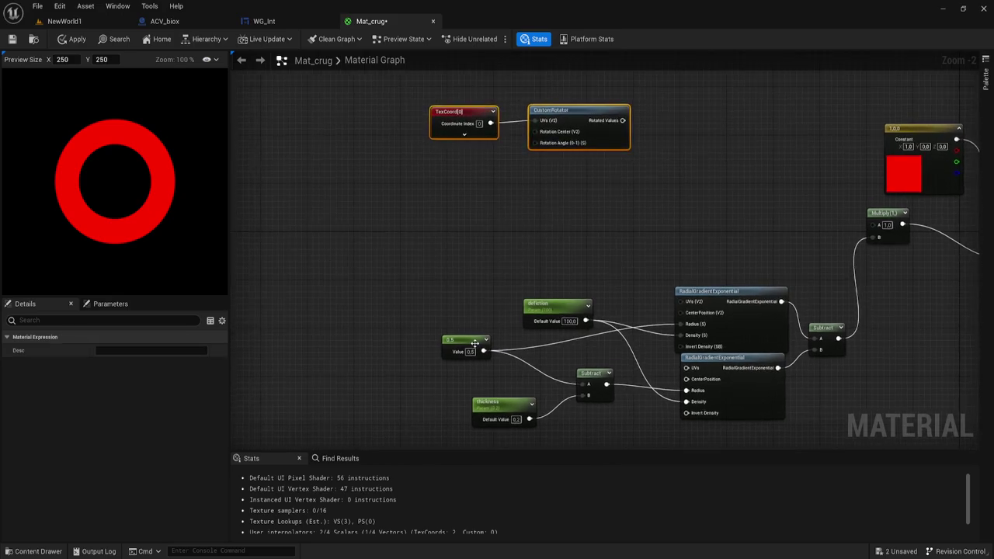
mouse_move(474, 345)
left_mouse_down()
mouse_move(408, 174)
mouse_move(497, 165)
left_mouse_up()
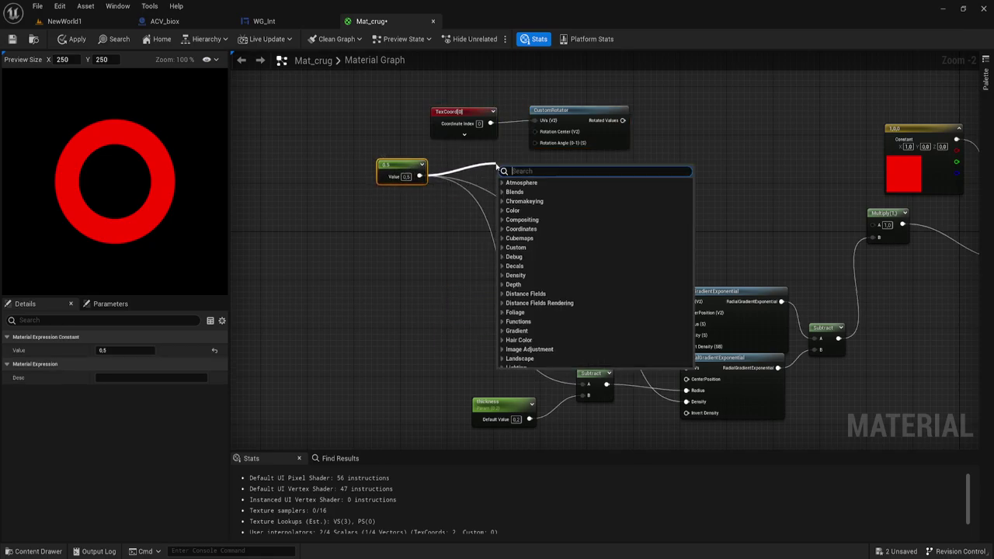
type("/")
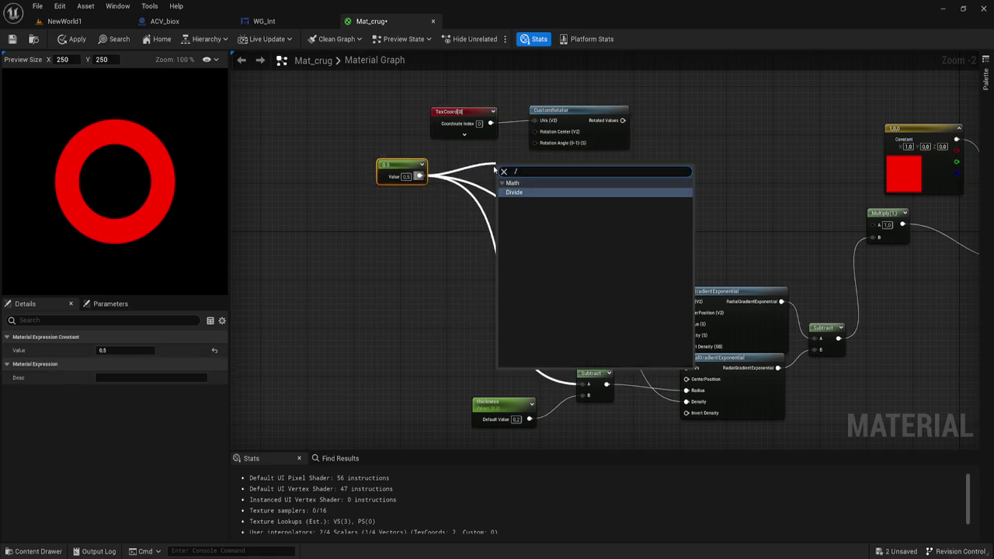
left_click(514, 192)
mouse_move(530, 179)
left_mouse_down()
mouse_move(537, 146)
mouse_move(493, 158)
left_mouse_up()
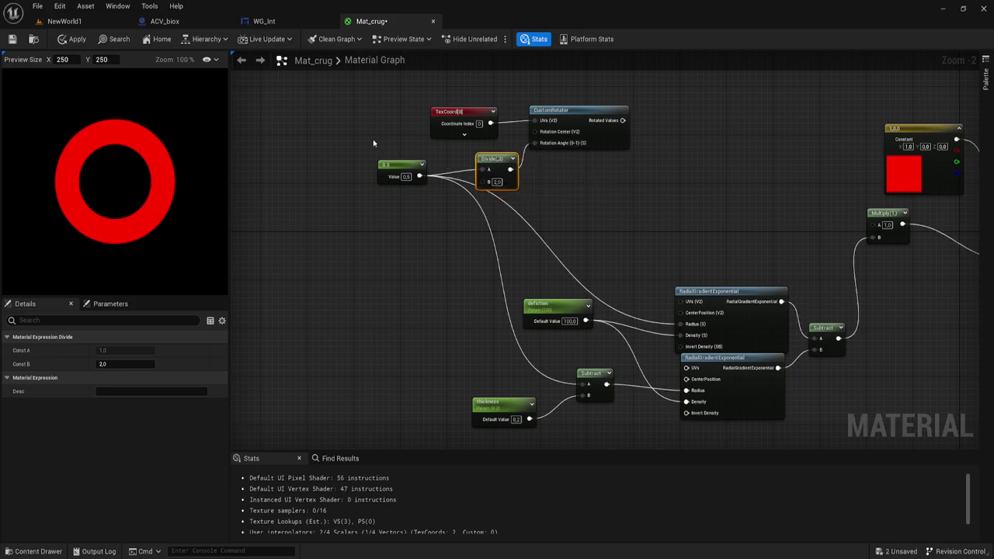
left_click_drag(337, 210, 446, 145)
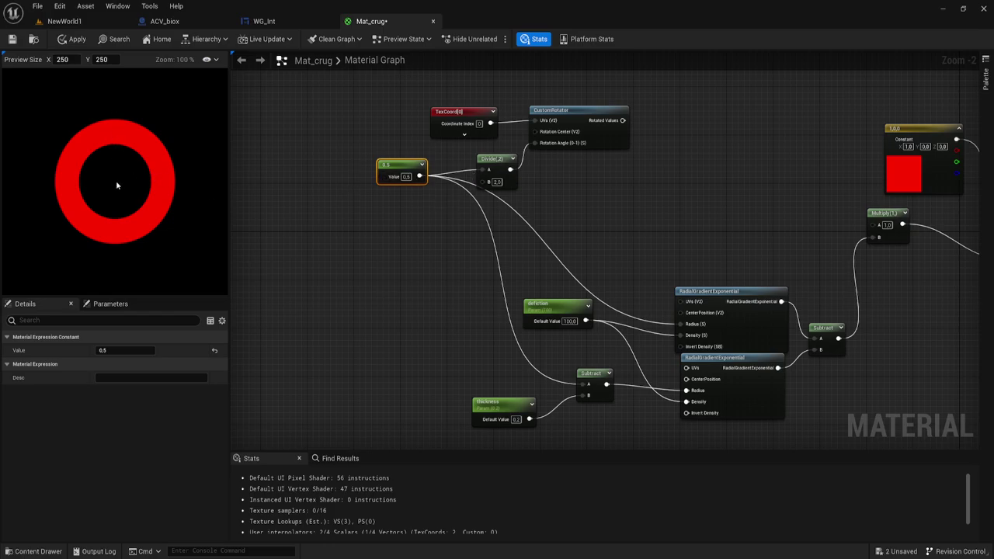
Add a Subtract node taking CustomRotator's Rotated Values minus the 0.5 constant
right_click_drag(680, 172, 567, 180)
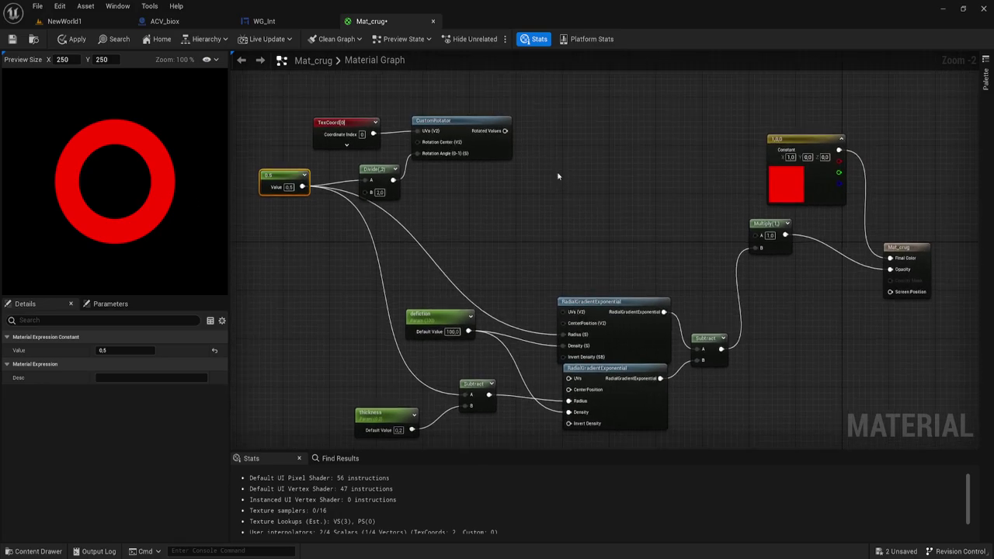
left_click_drag(504, 130, 539, 140)
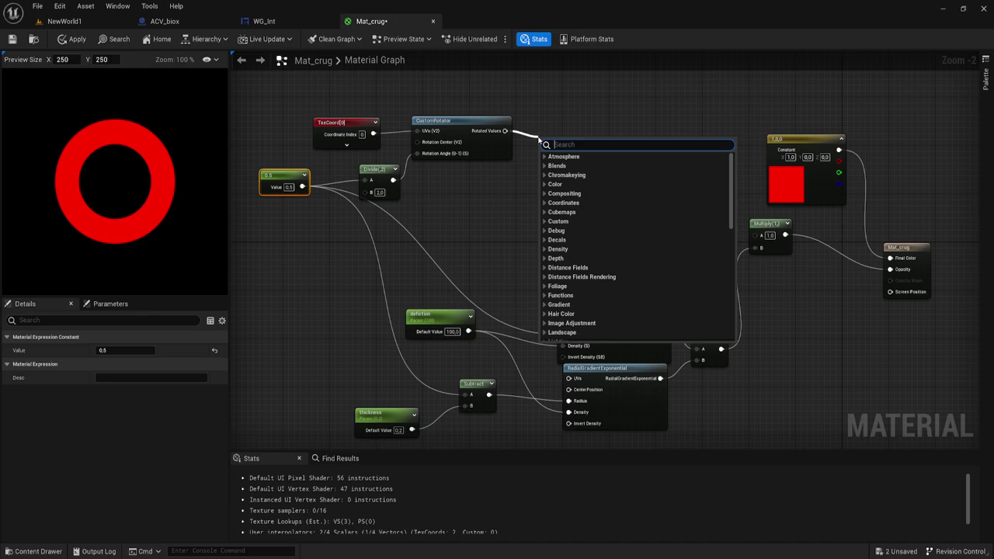
type("-")
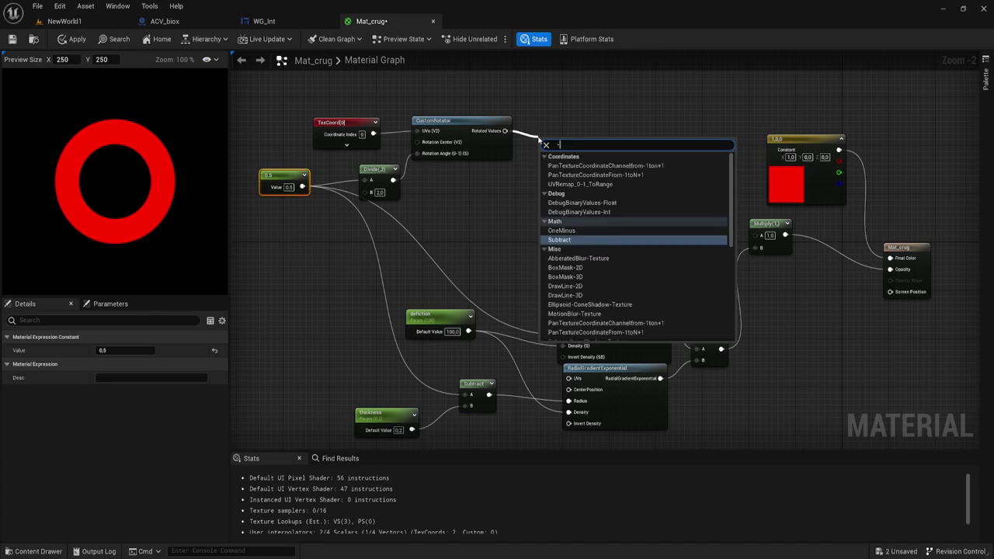
left_click(581, 242)
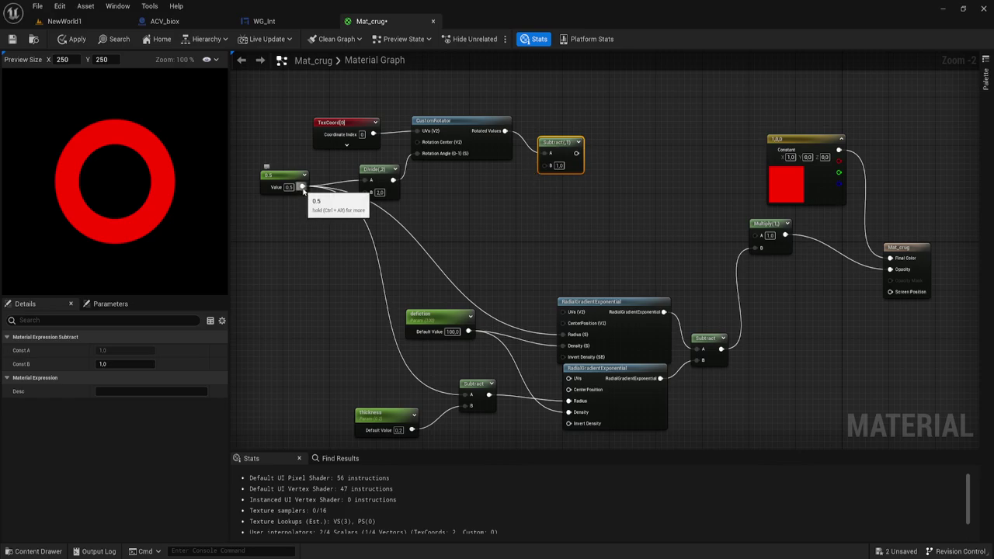
left_click_drag(303, 186, 550, 165)
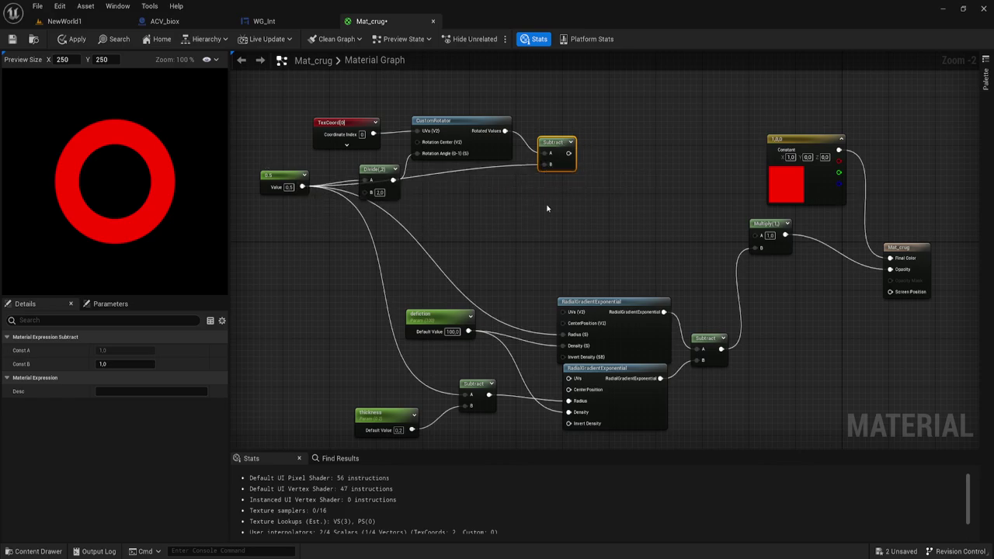
right_click_drag(556, 205, 534, 160)
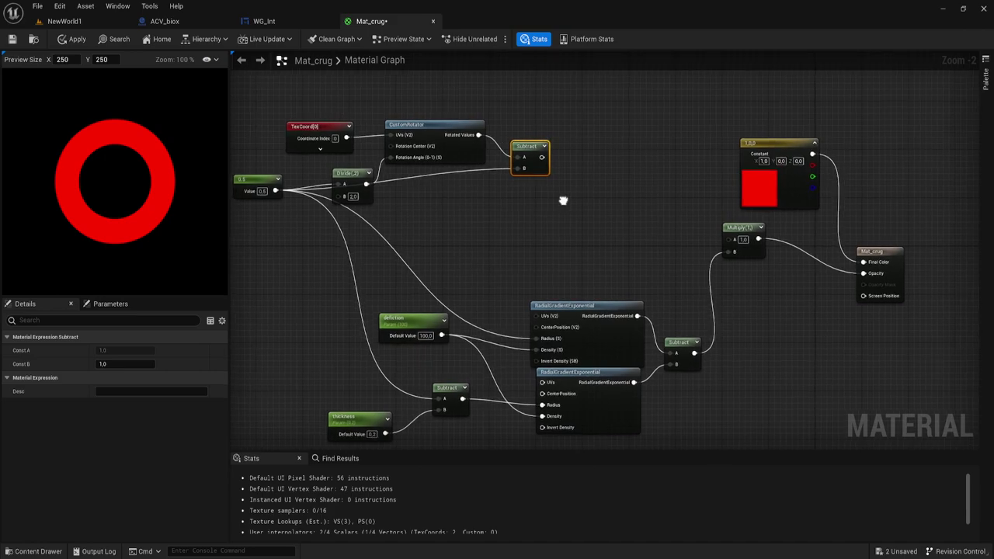
left_click_drag(520, 153, 710, 235)
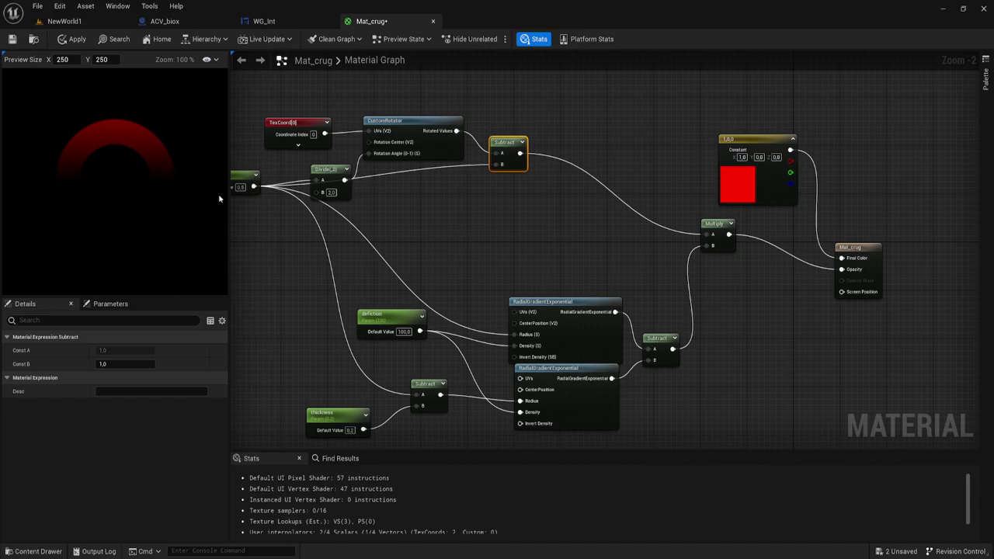
left_click(599, 188, "alt")
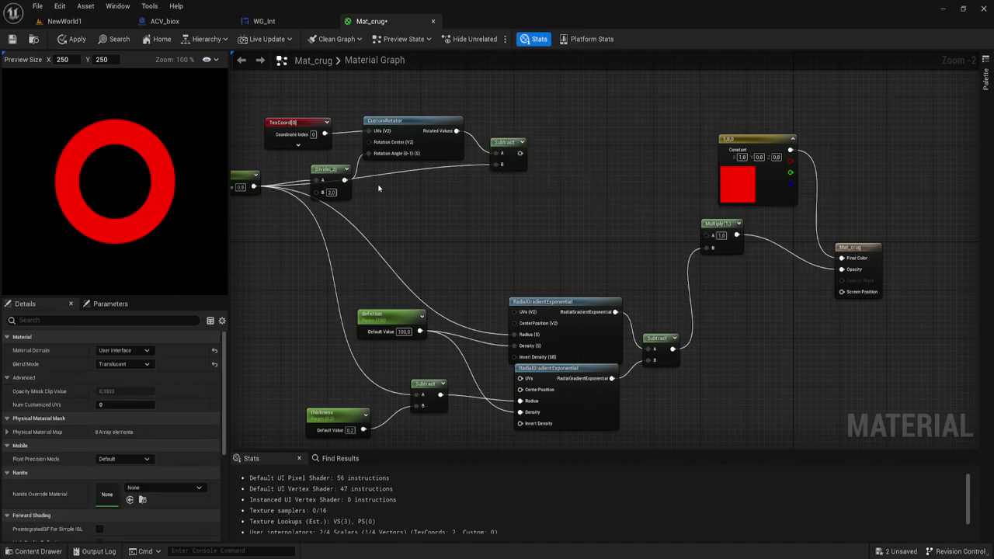
right_click_drag(538, 194, 503, 201)
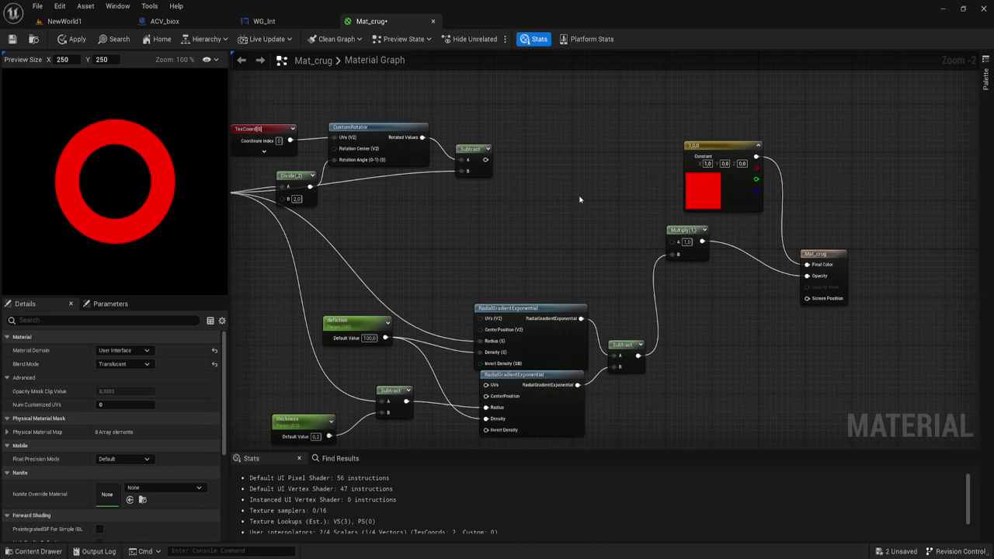
right_click_drag(579, 200, 591, 204)
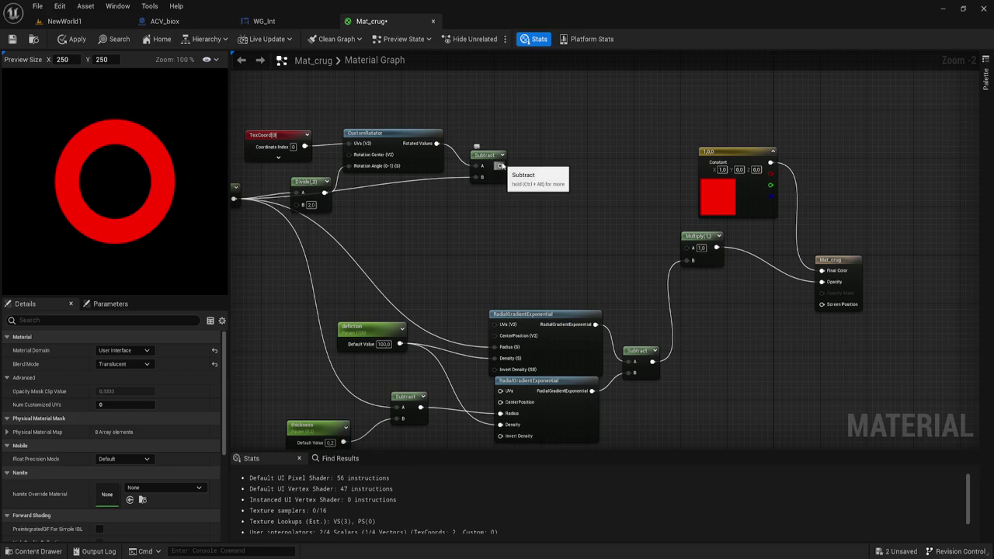
Add a VectorToRadialValue node fed by the Subtract output
mouse_move(500, 165)
left_mouse_down()
mouse_move(565, 158)
mouse_move(545, 153)
left_mouse_up()
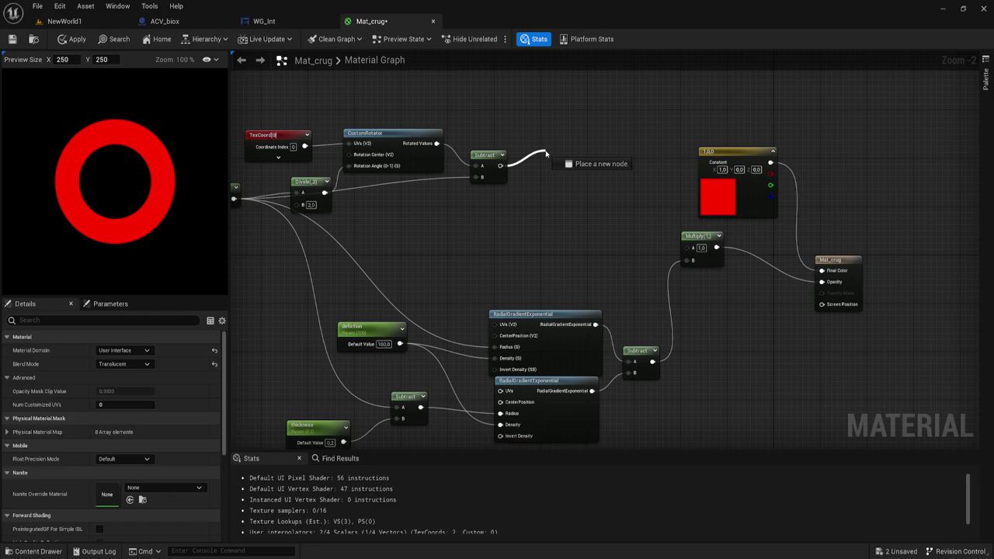
left_click_drag(545, 153, 545, 153)
type("vect")
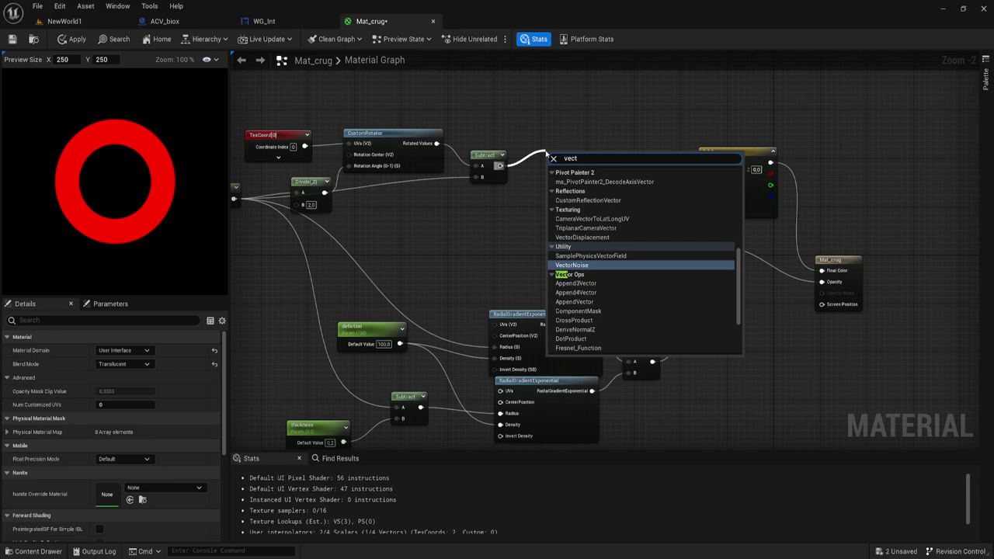
type("or")
type("tora")
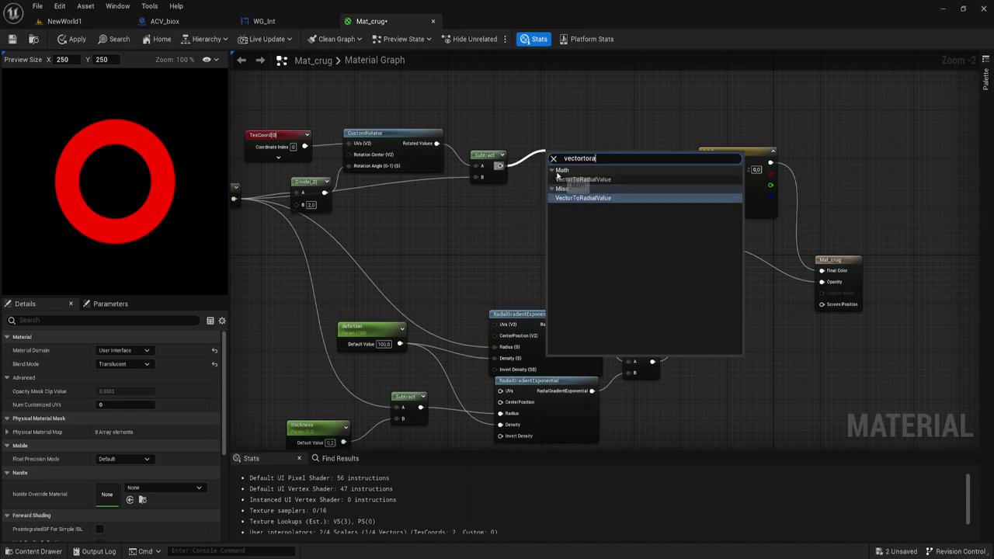
left_click(569, 179)
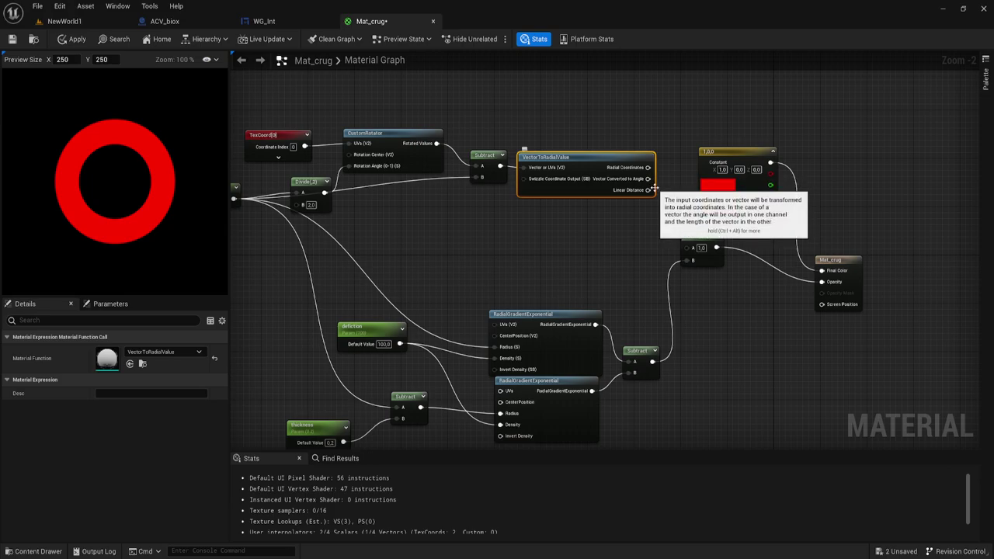
Move the Constant, Multiply and Mat_crug output nodes down-right to make room
right_click_drag(608, 223, 567, 215)
left_click_drag(650, 136, 812, 329)
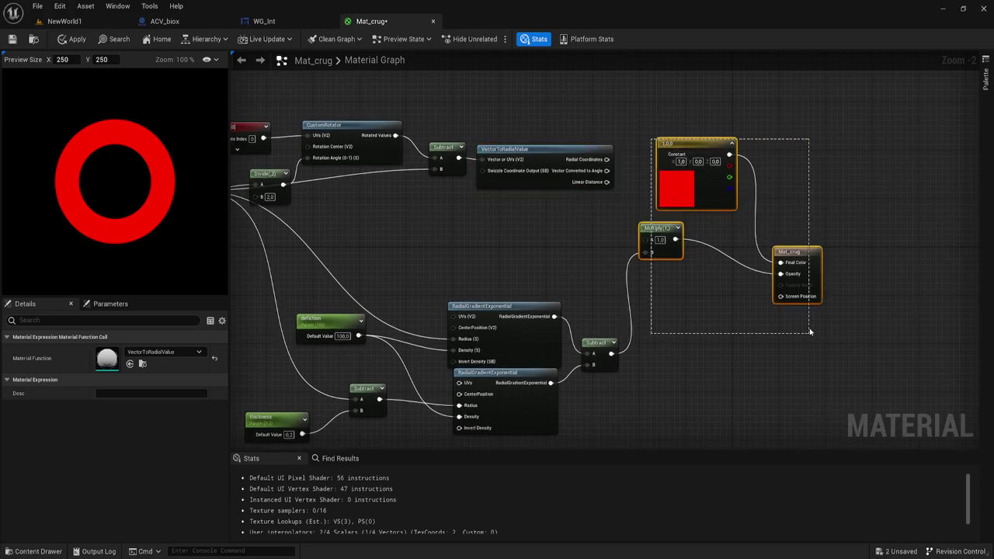
right_click_drag(811, 256, 940, 247)
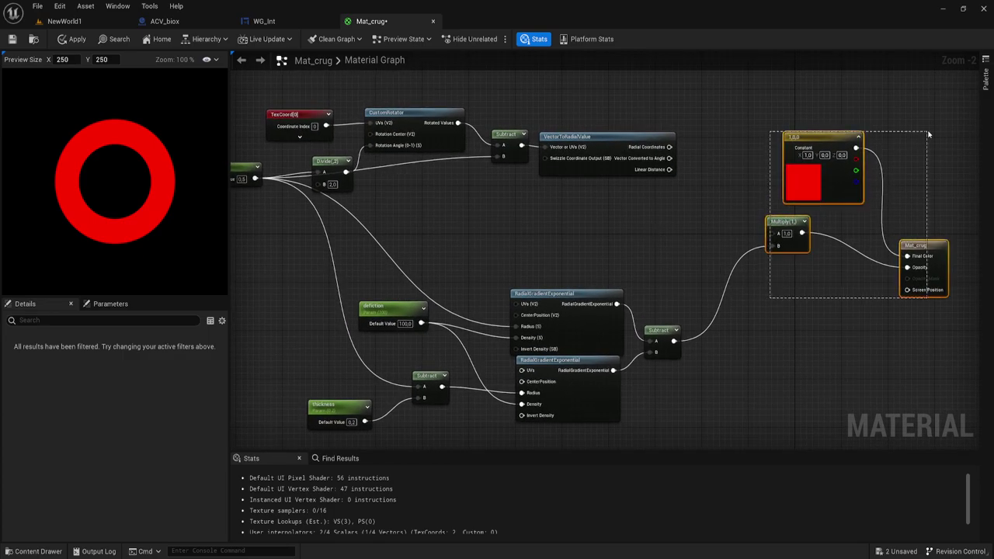
mouse_move(937, 253)
left_mouse_down()
mouse_move(964, 298)
mouse_move(953, 298)
left_mouse_up()
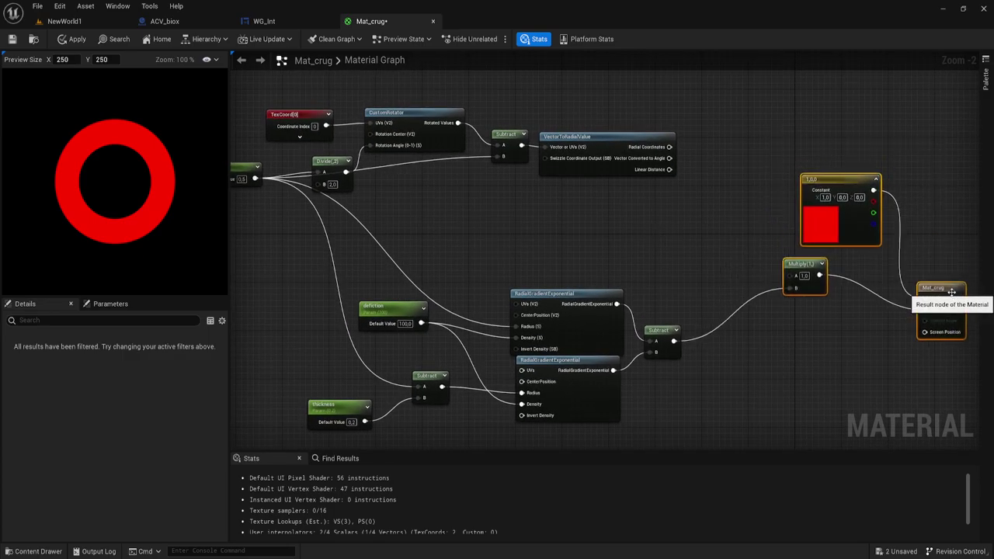
left_click(633, 204)
left_click_drag(670, 159, 790, 275)
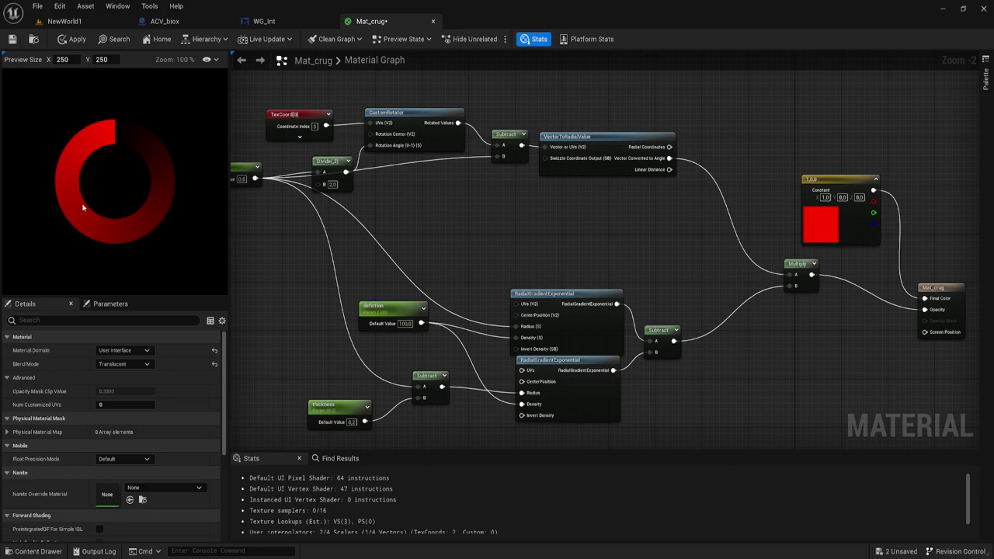
left_click(699, 166, "alt")
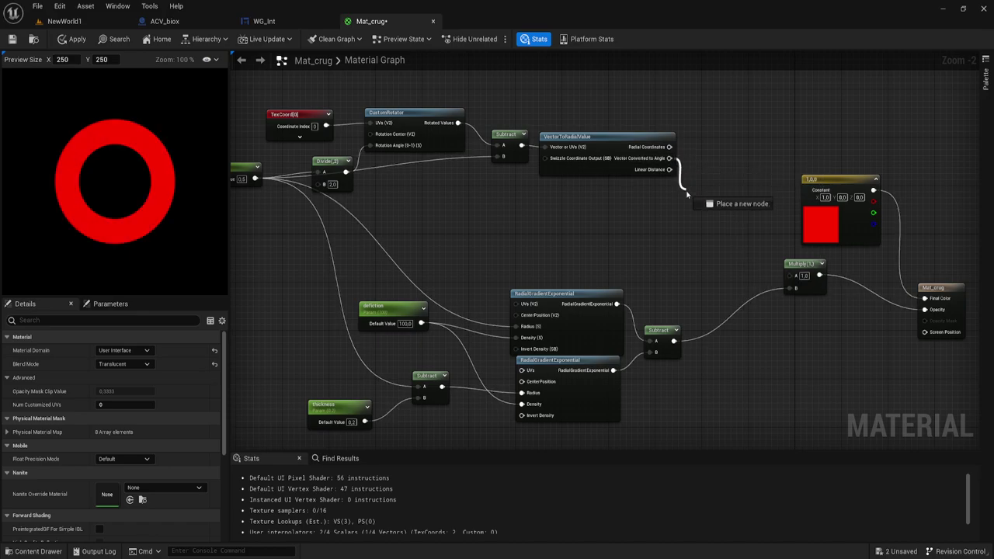
Add 0.5 to VectorToRadialValue's angle and feed the sum into Multiply's A input
left_click_drag(672, 158, 689, 196)
type("add")
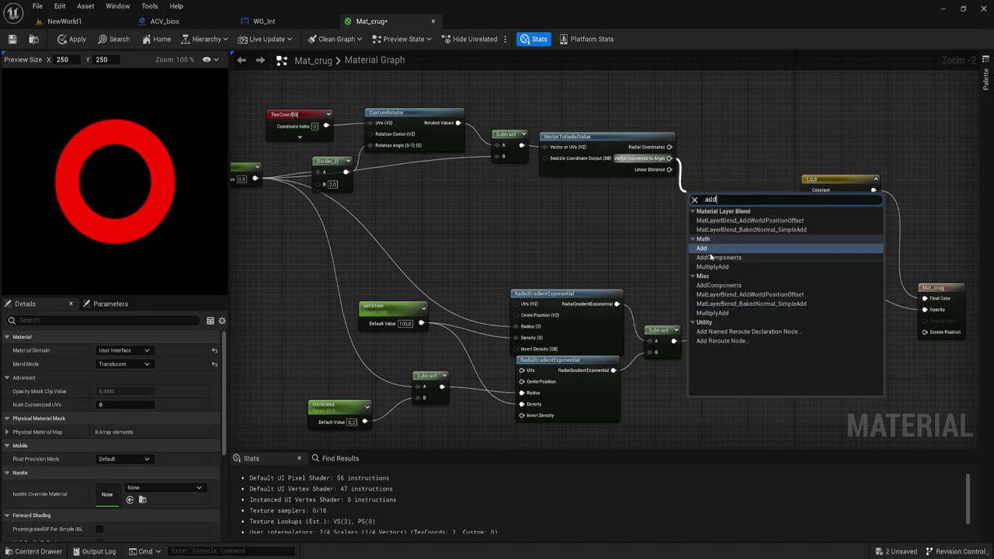
left_click(708, 249)
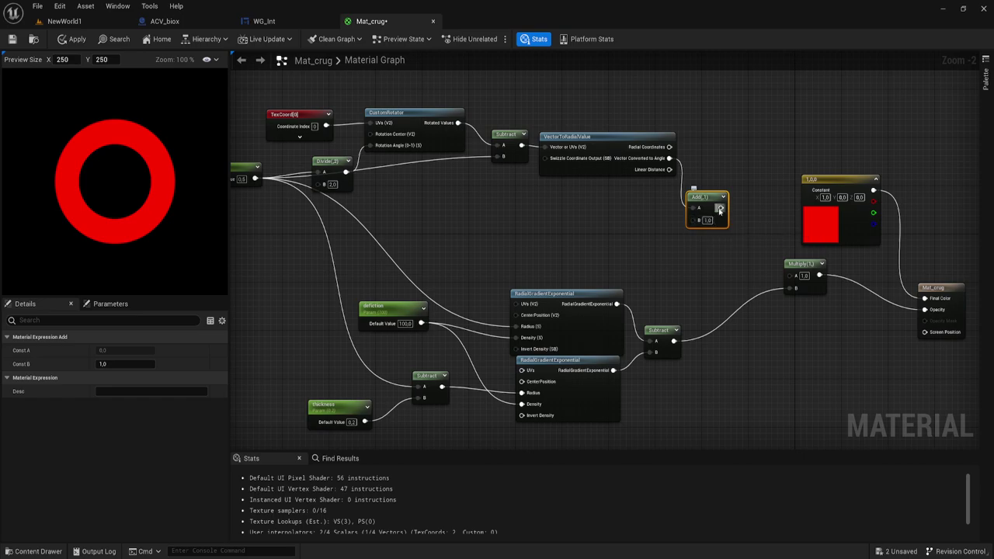
left_click_drag(721, 208, 790, 275)
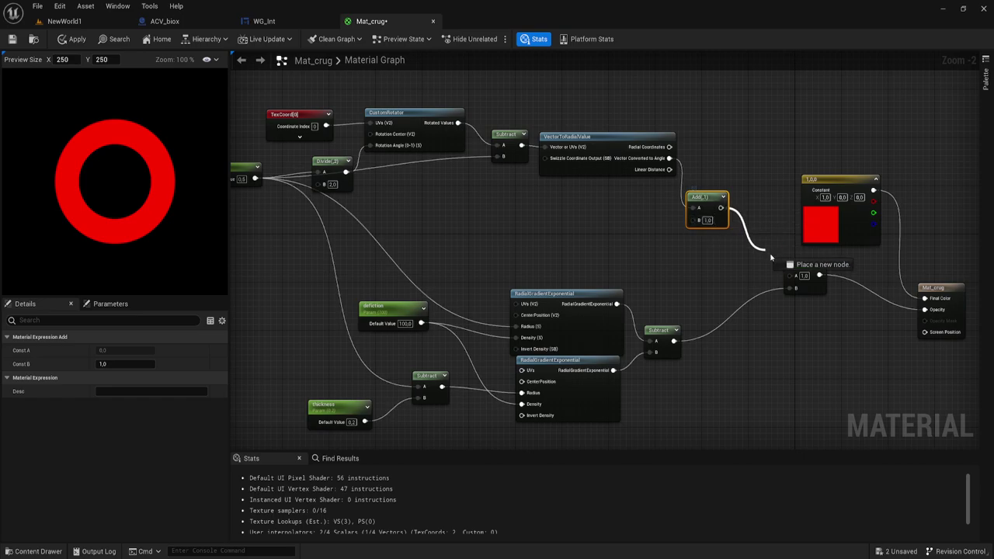
left_click(707, 221)
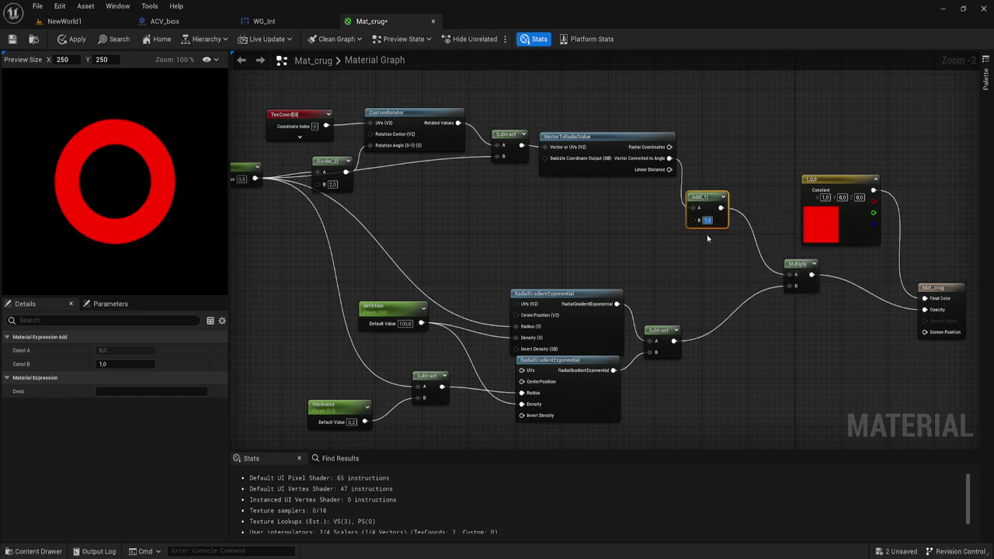
type("50")
key("Return")
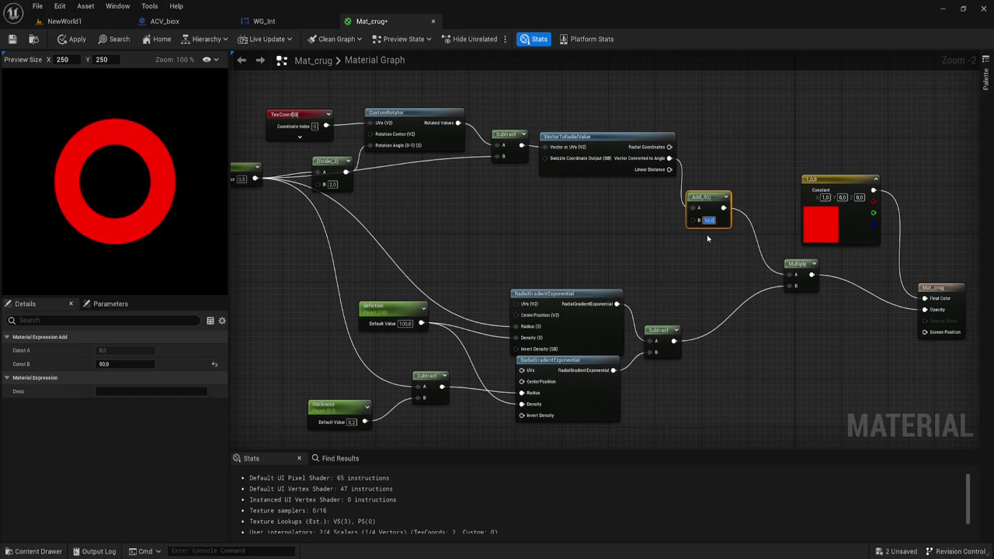
type("0.5")
key("Return")
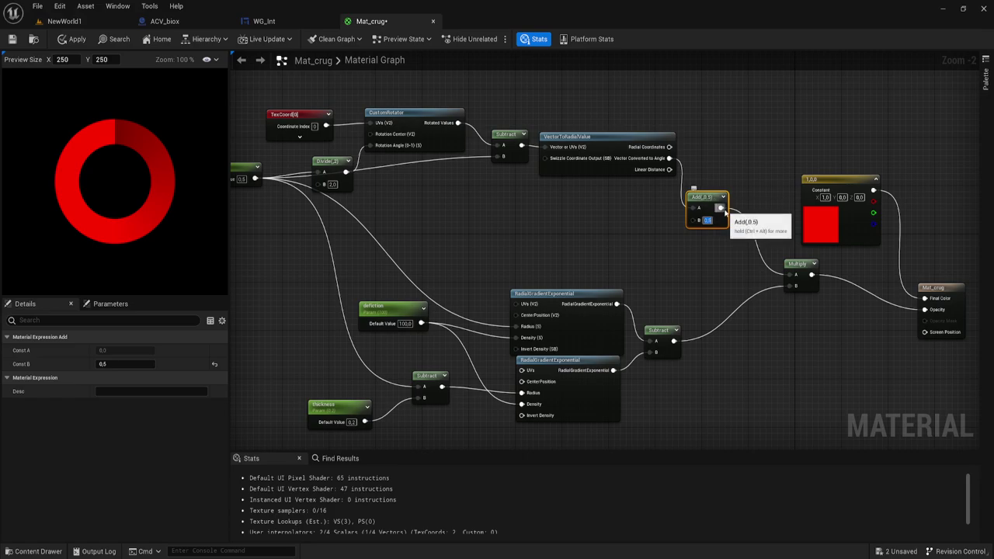
Insert a Floor node between Add and Multiply A, and set Add's B to 0.1
left_click_drag(724, 211, 734, 208)
type("fl")
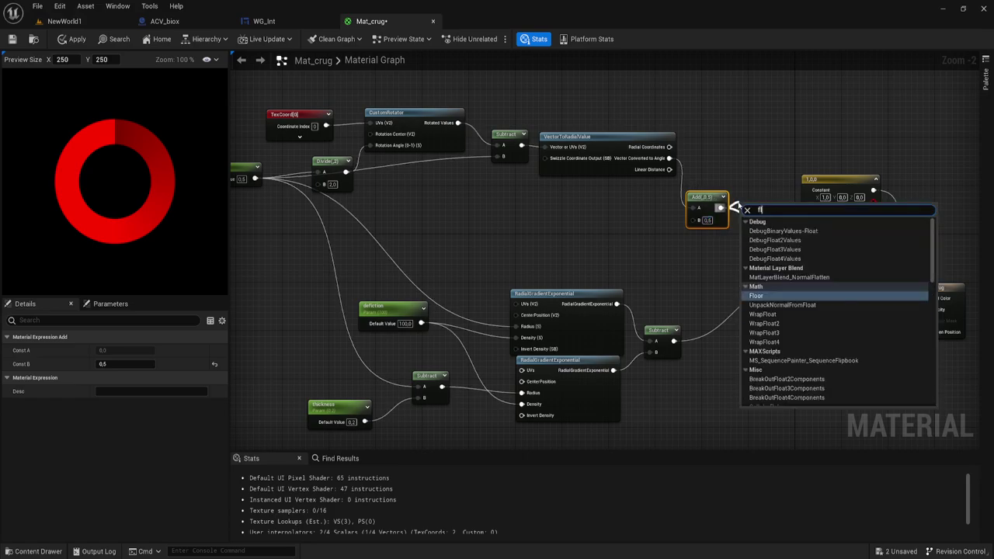
type("o")
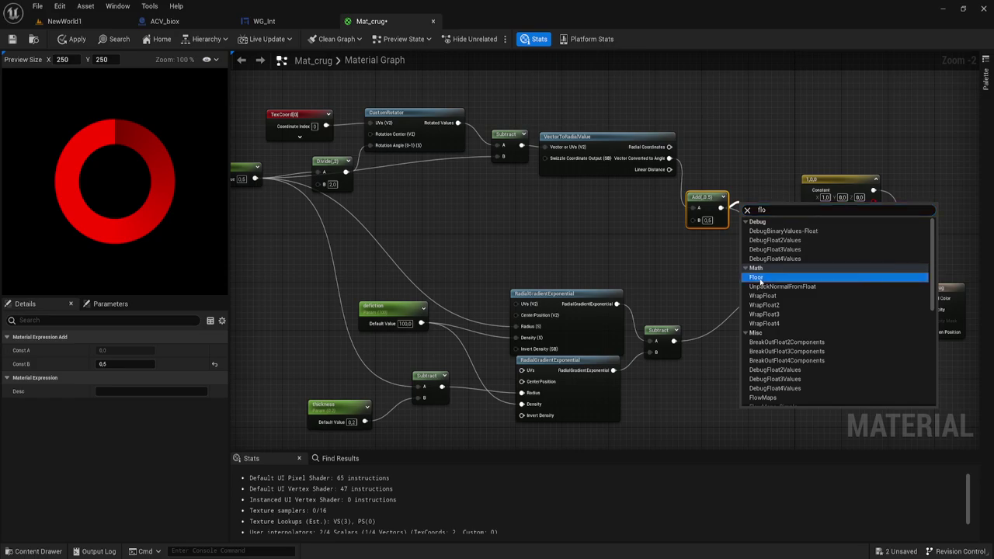
left_click(757, 277)
left_click_drag(762, 219, 795, 274)
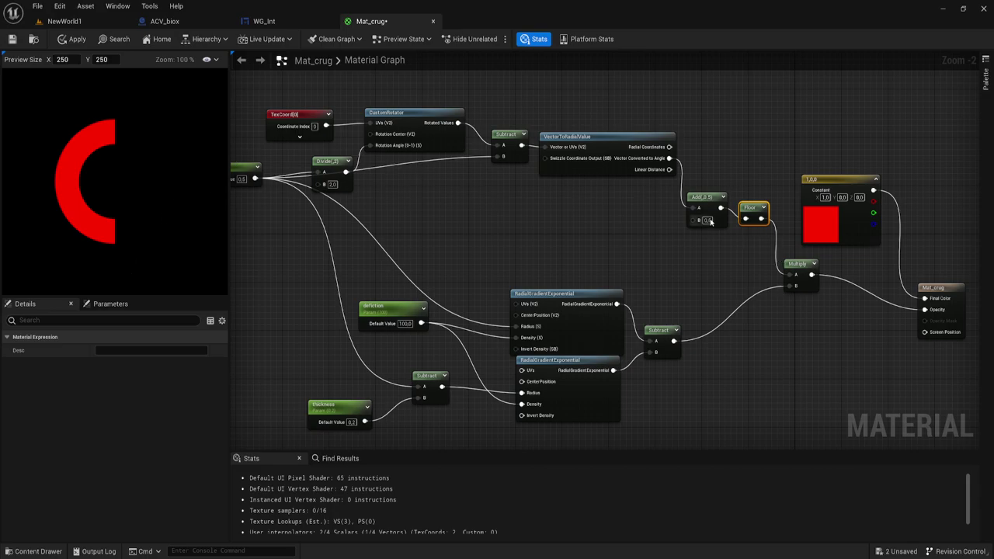
type(".1")
key("Return")
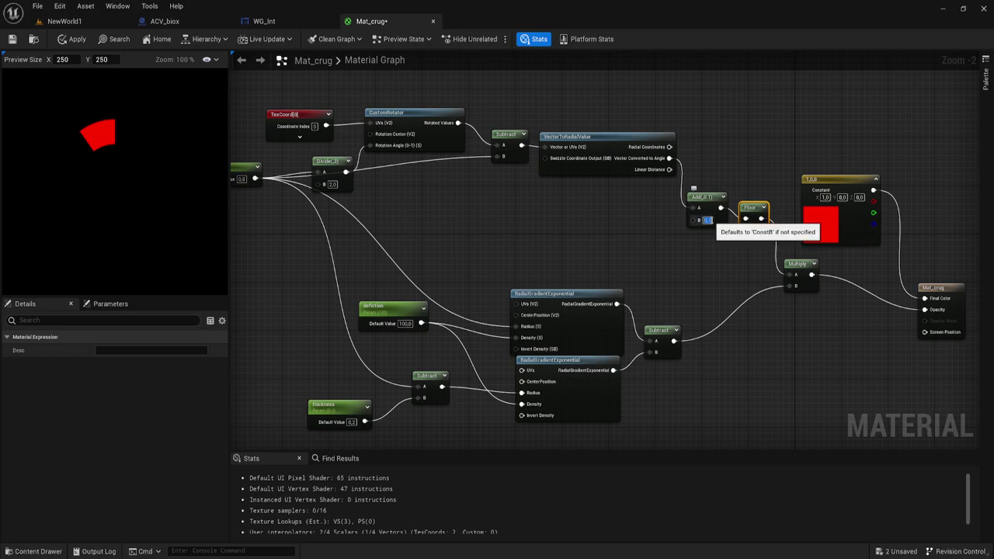
Move the TexCoord, CustomRotator, Divide and 0.5 nodes left to make room
right_click_drag(531, 200, 602, 210)
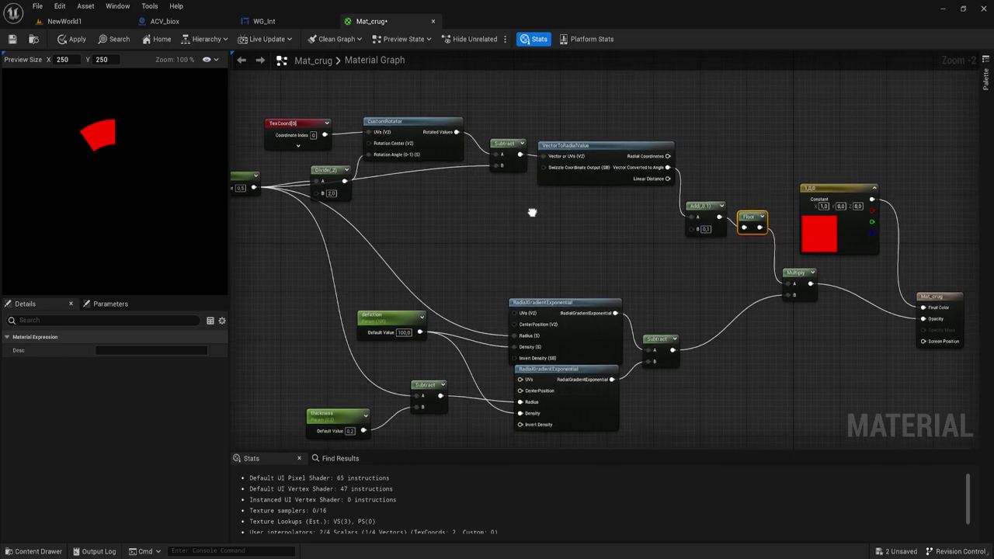
left_click_drag(303, 220, 582, 107)
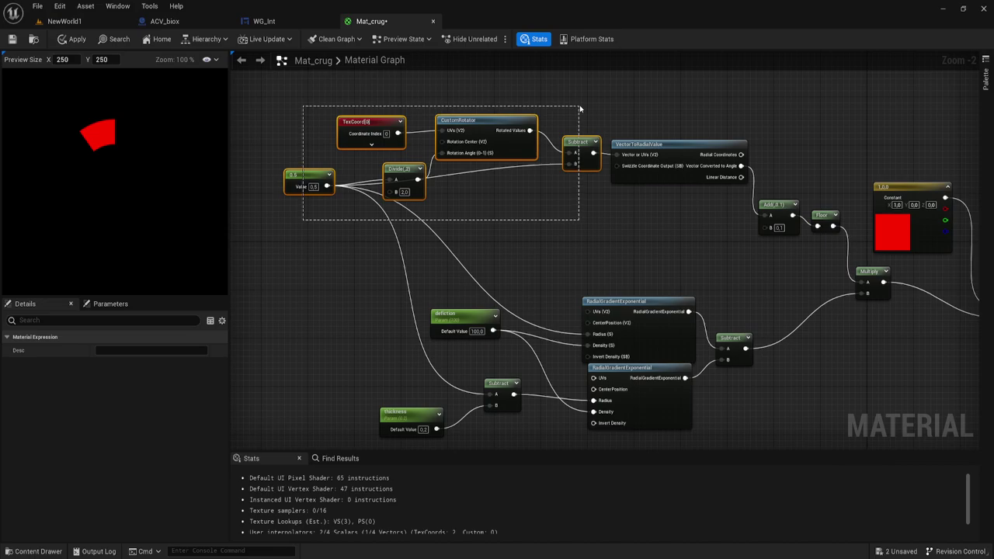
left_click_drag(578, 144, 510, 146)
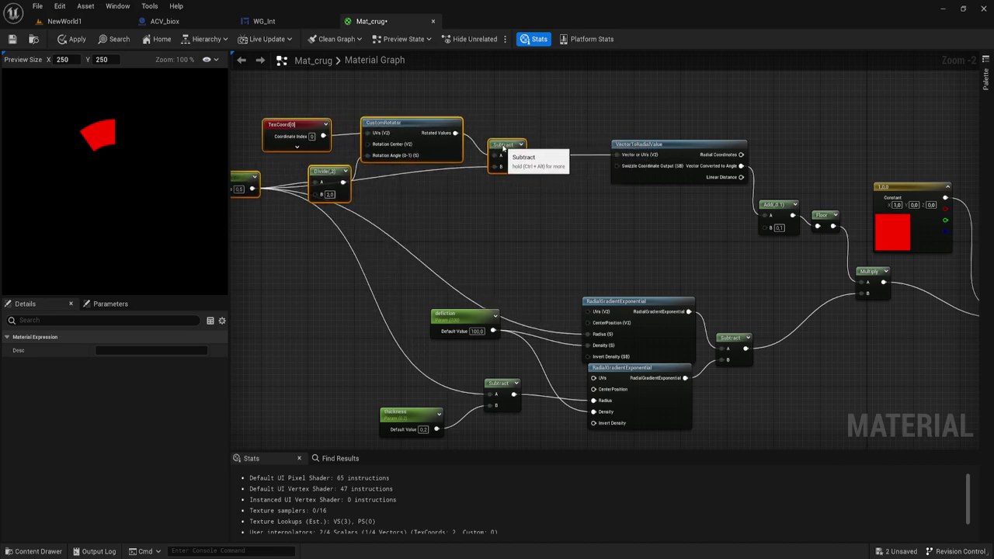
right_click_drag(517, 193, 556, 187)
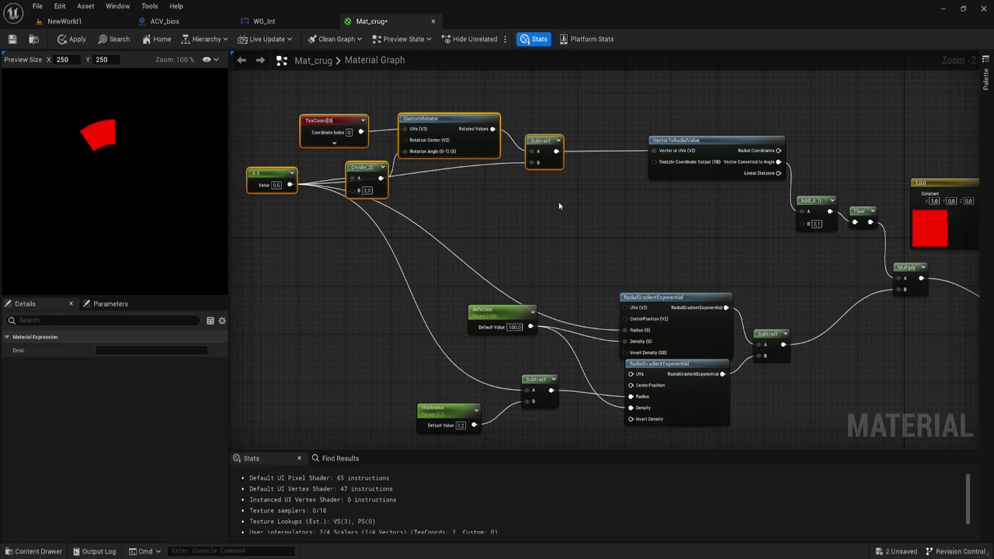
Multiply the Subtract result by -1 before it enters VectorToRadialValue
left_click_drag(555, 151, 569, 185)
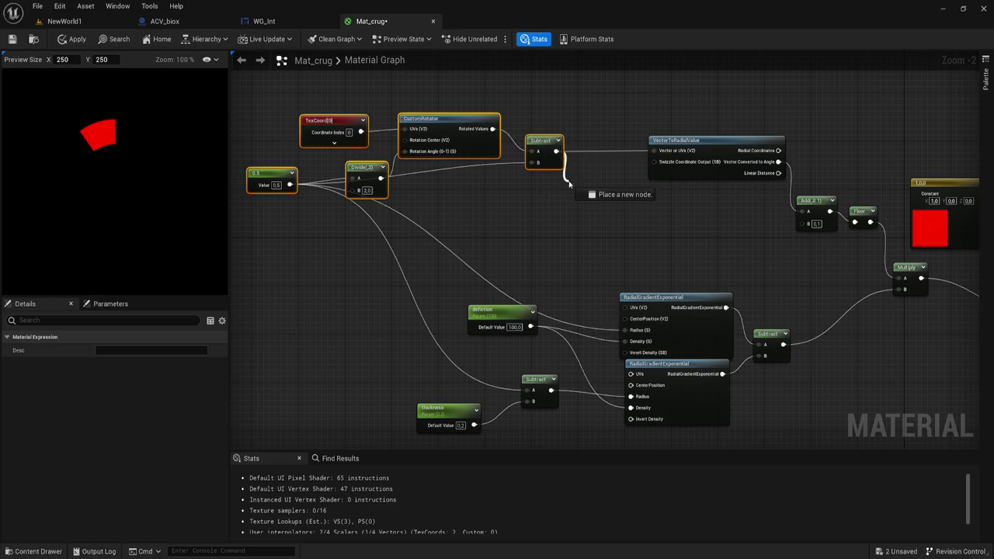
type("multiply")
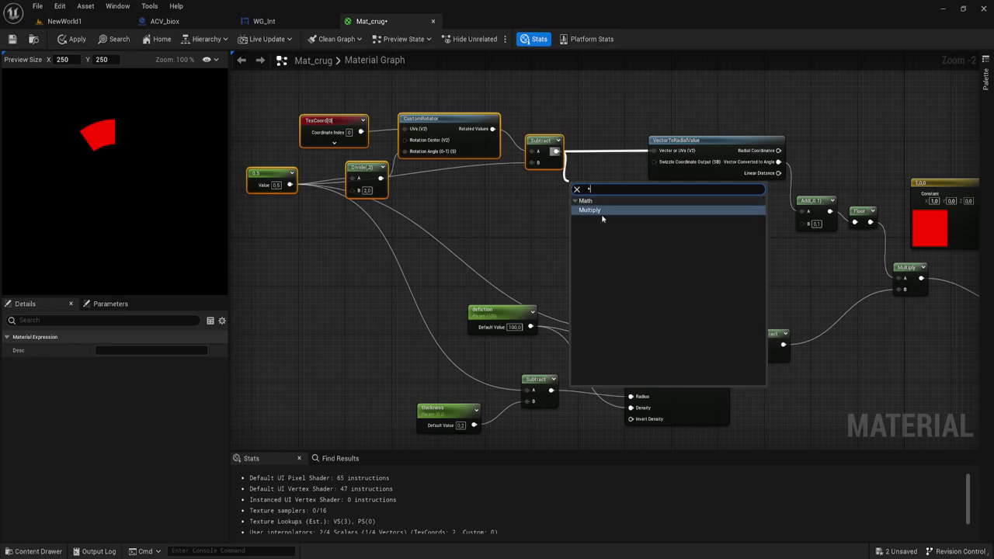
left_click(595, 211)
left_click_drag(604, 197, 654, 150)
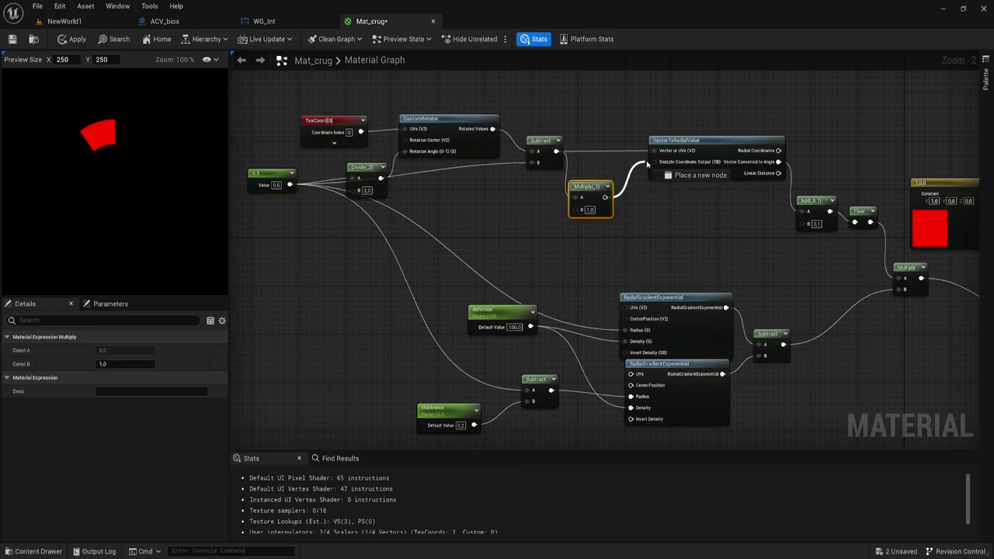
left_click_drag(592, 187, 598, 184)
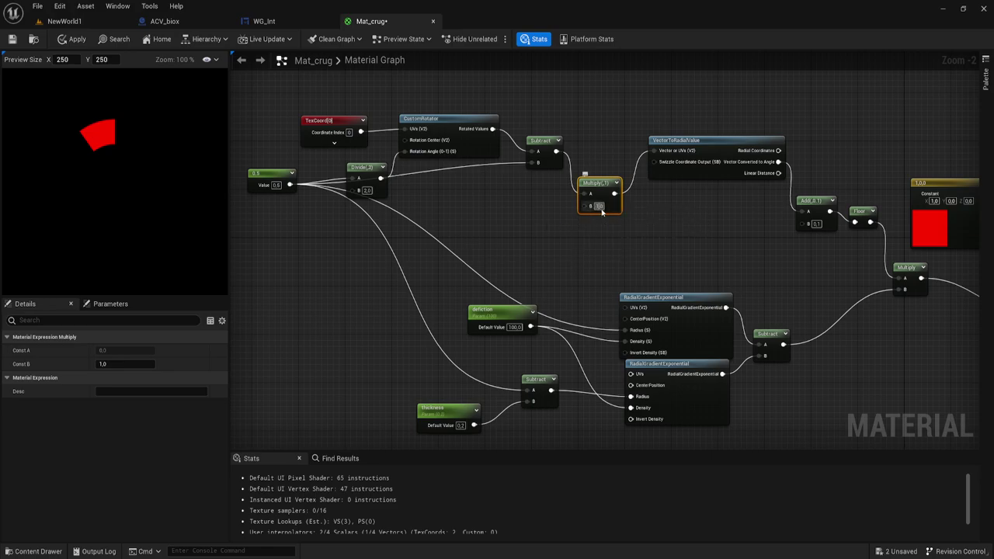
type("-11")
key("Return")
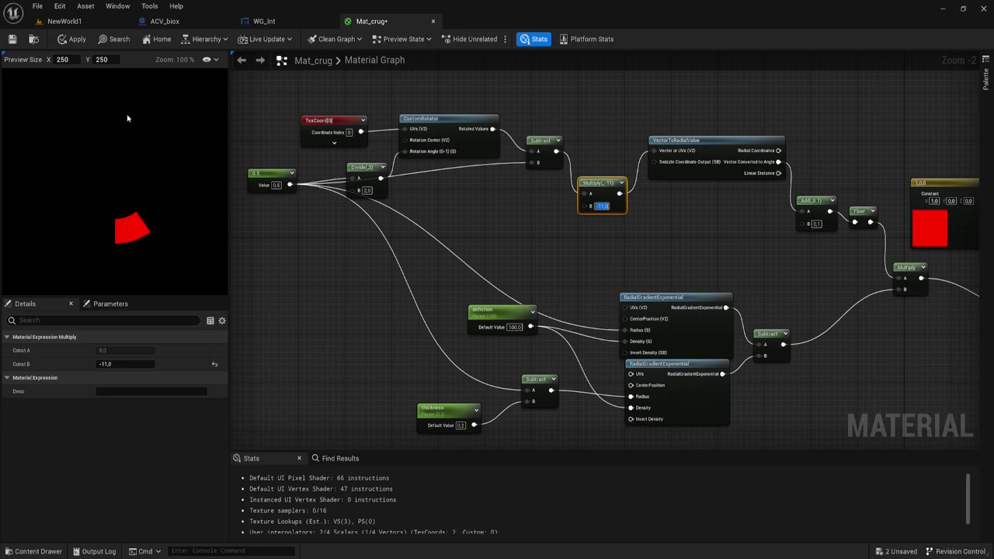
left_click(601, 206)
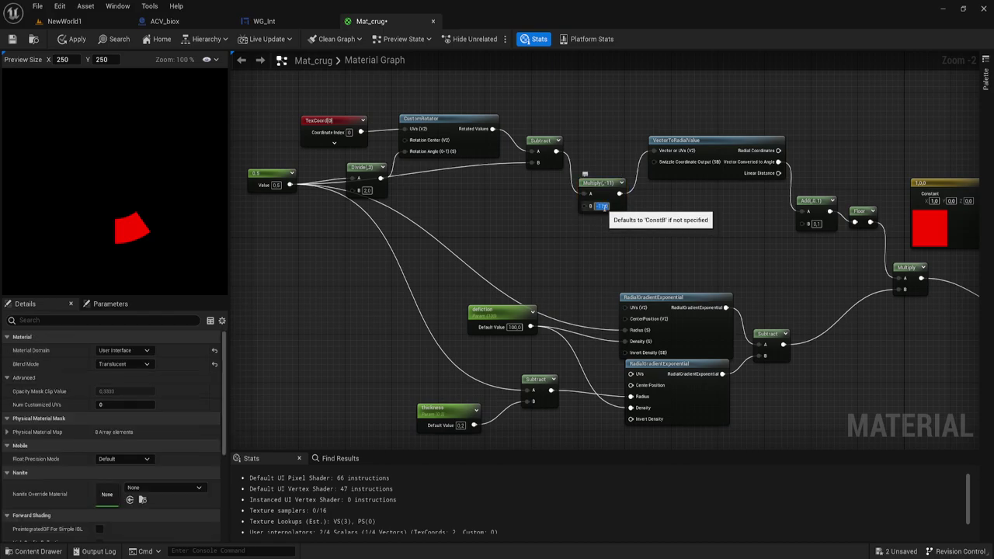
type("-1")
key("Return")
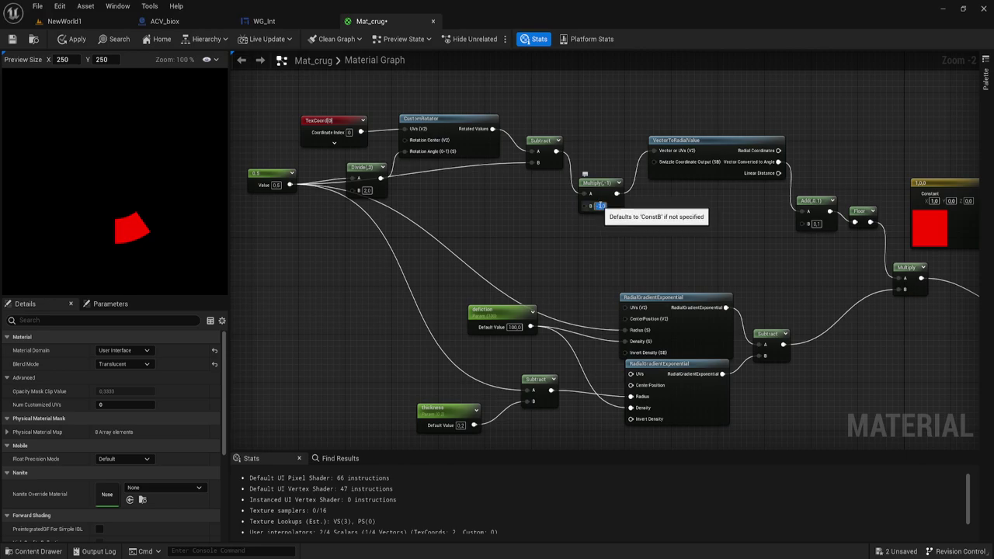
Feed a Constant2Vector of (1, -1) into the UV Multiply's B input
right_click_drag(599, 239, 614, 238)
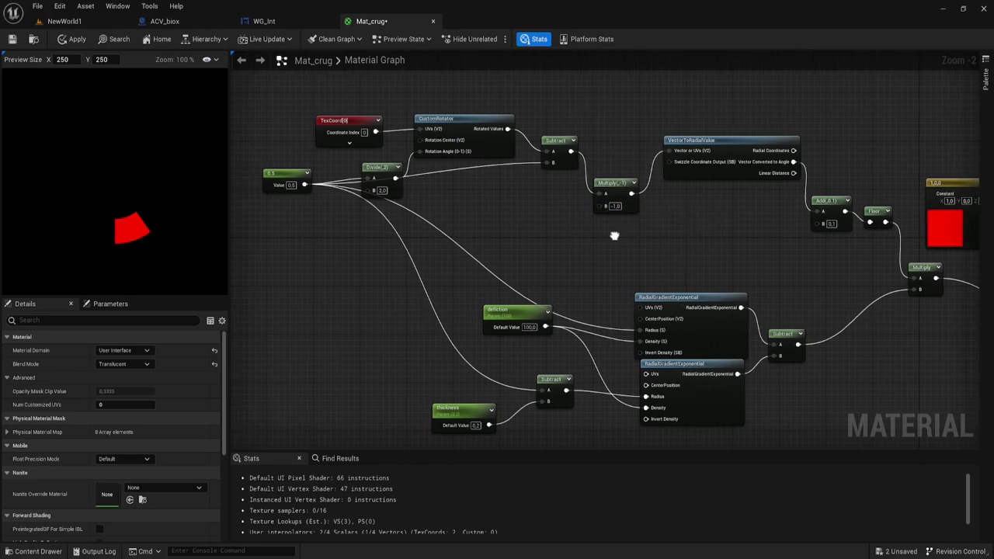
left_click(543, 204)
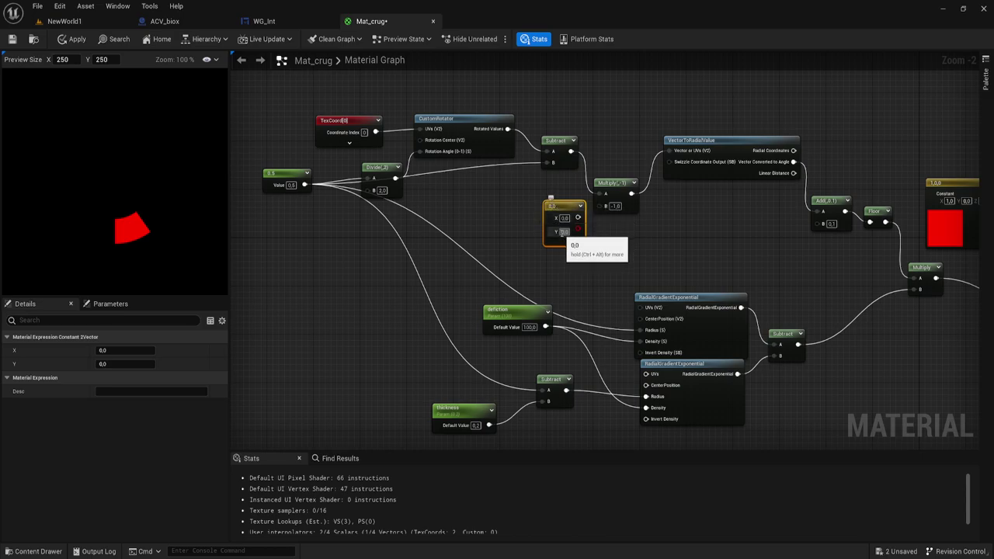
left_click_drag(577, 217, 606, 206)
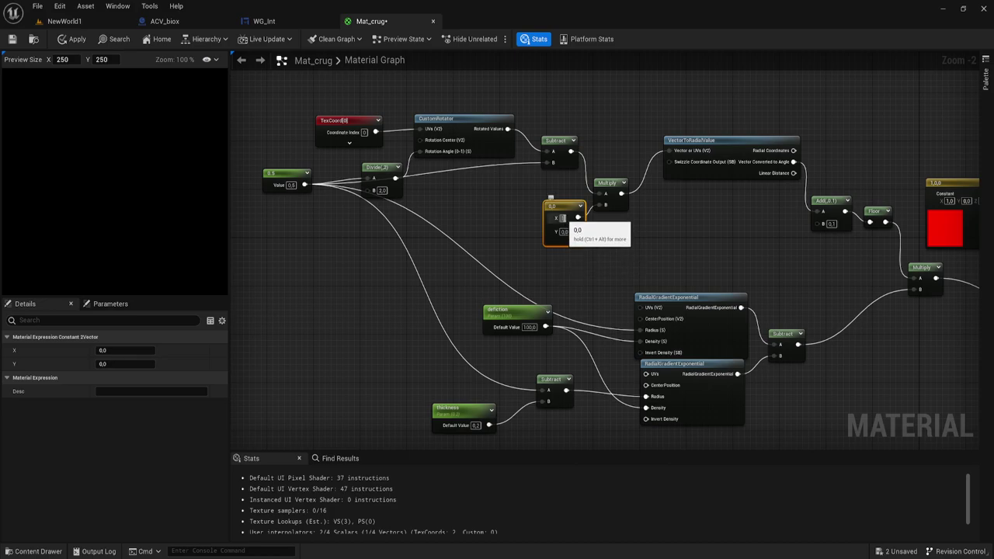
left_click(562, 218)
type("1")
key("Tab")
type("1")
key("Return")
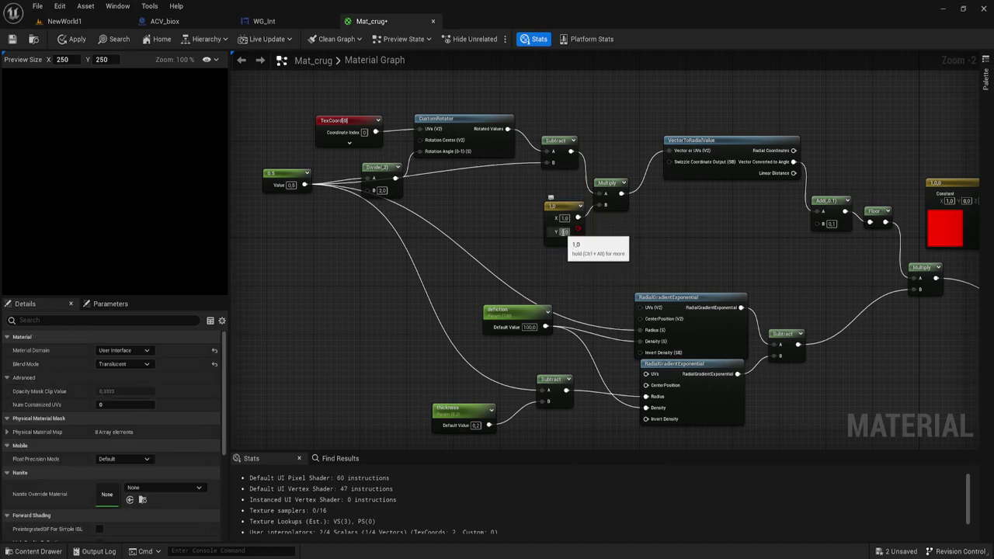
type("-1")
key("Return")
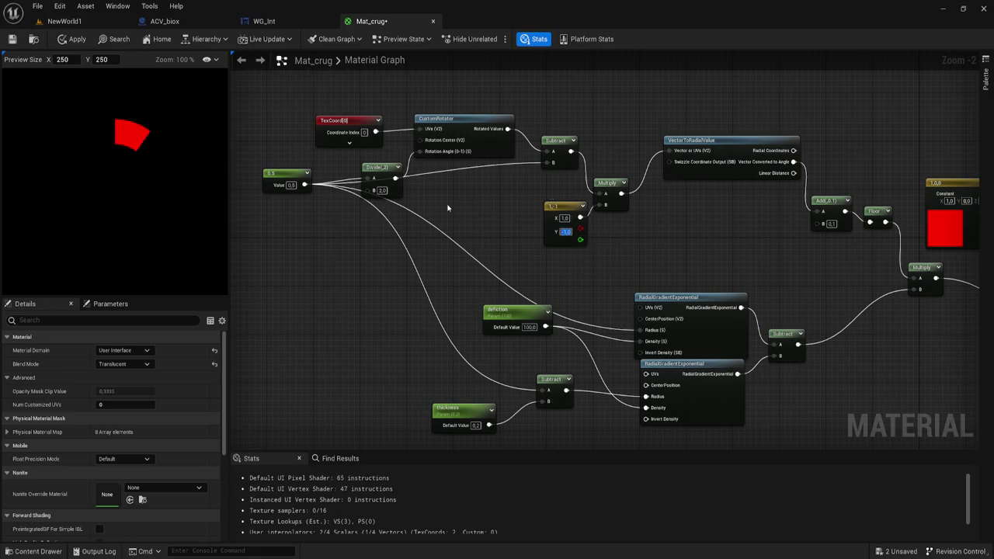
Set the Add offset to 0.3, briefly trying X = -1 before restoring the vector to (1, -1)
right_click_drag(864, 278, 816, 273)
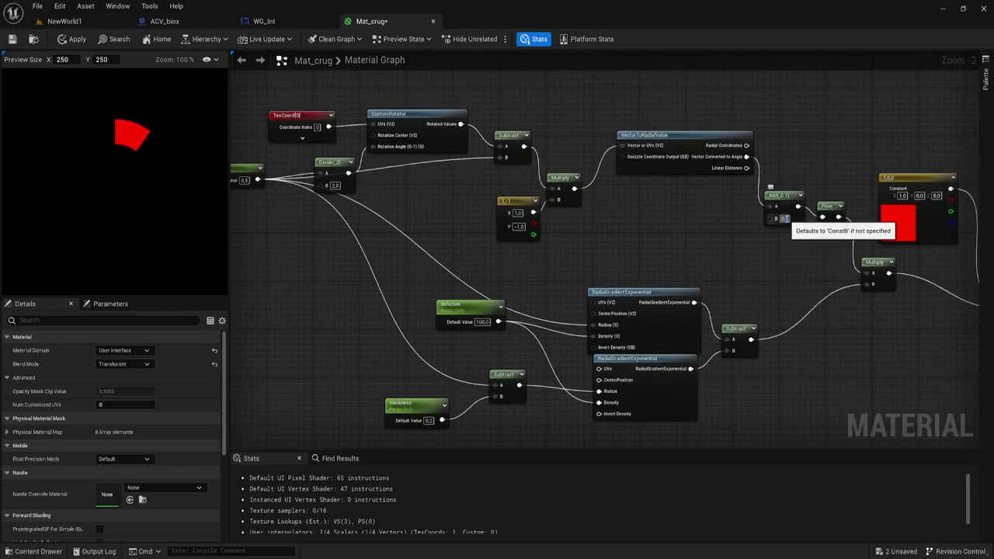
left_click(784, 218)
type("0.7")
key("Return")
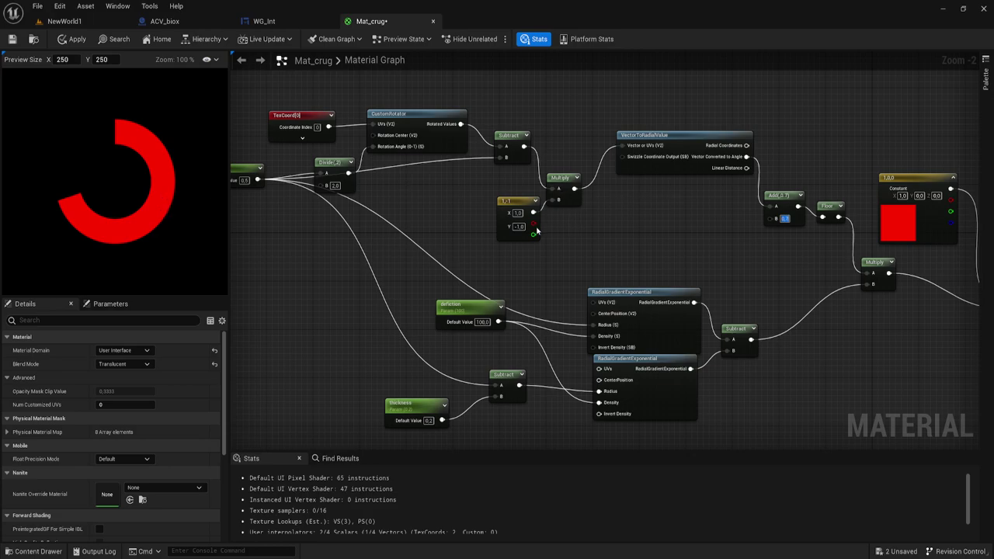
left_click(516, 213)
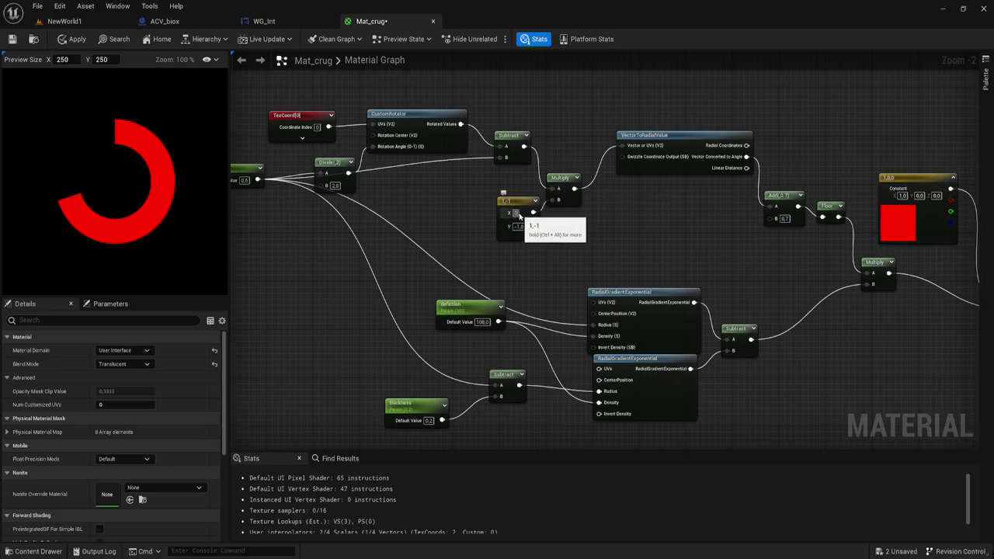
type("-1")
key("Return")
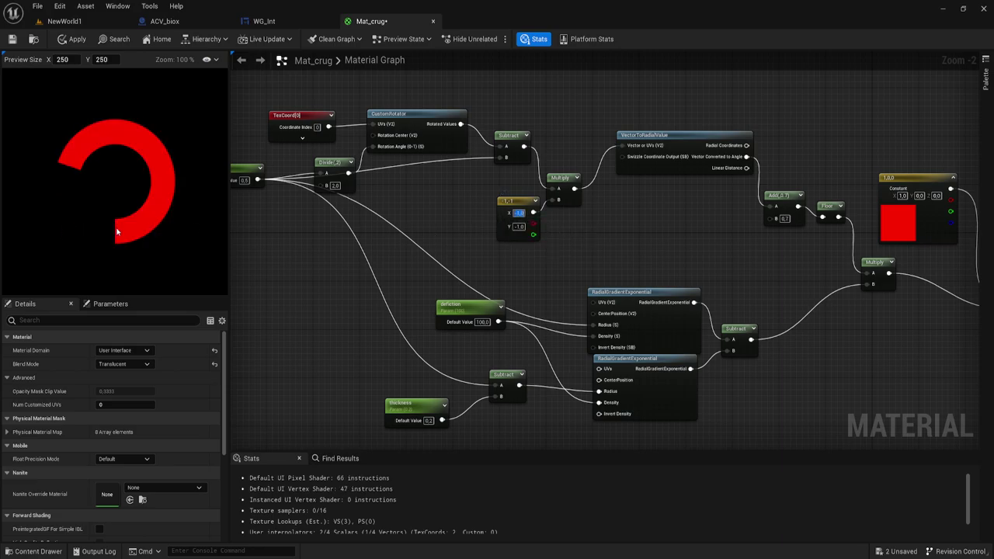
left_click(785, 219)
type("0,3")
key("Return")
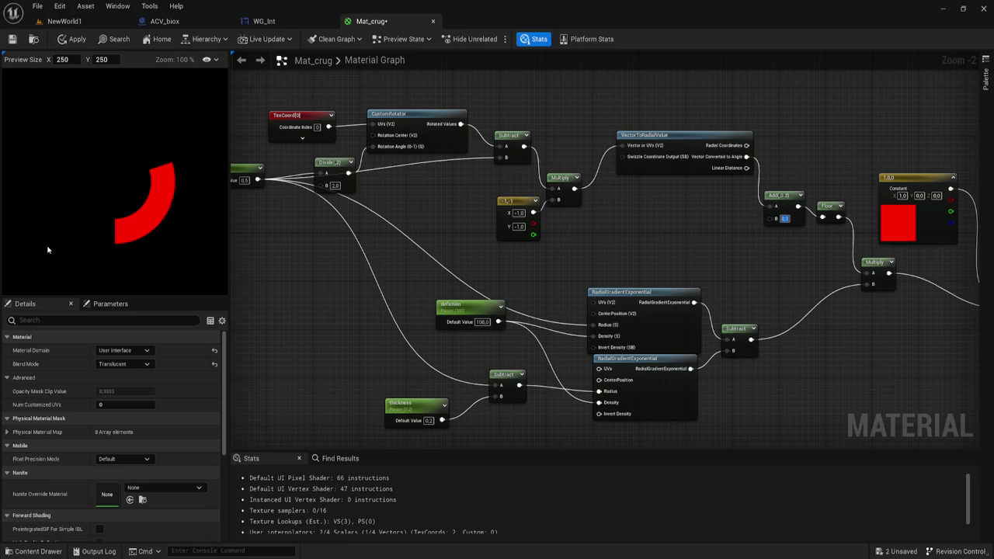
left_click(519, 213)
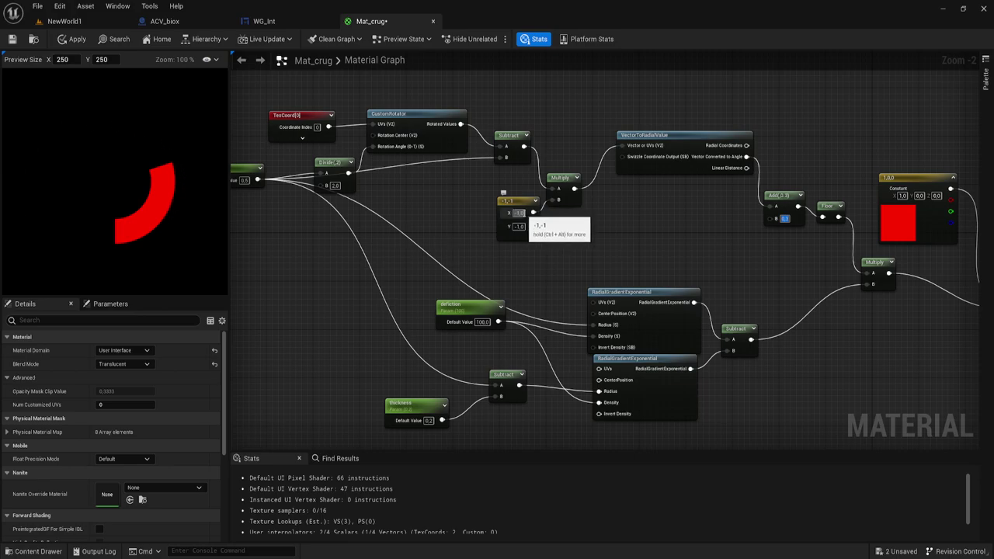
type("1")
key("Return")
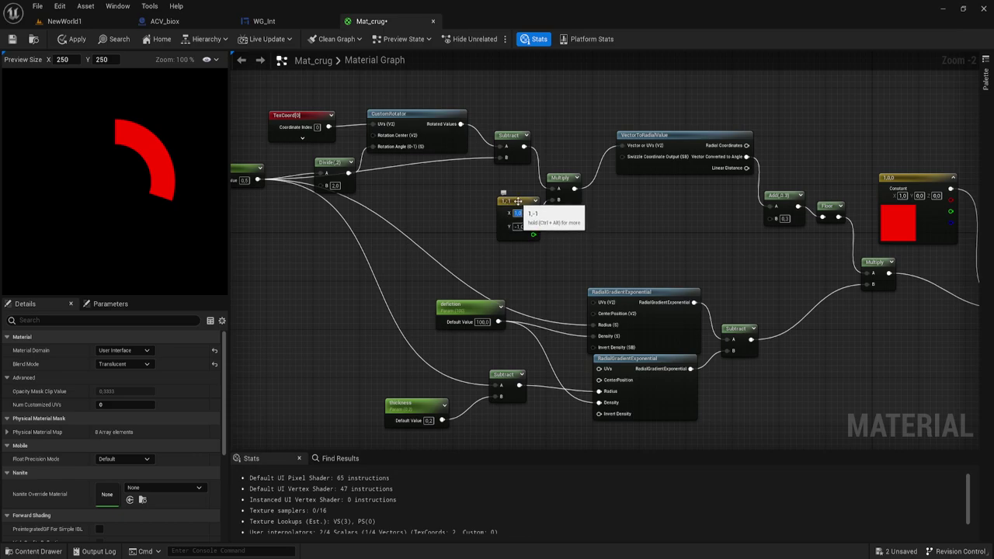
left_click_drag(520, 199, 510, 193)
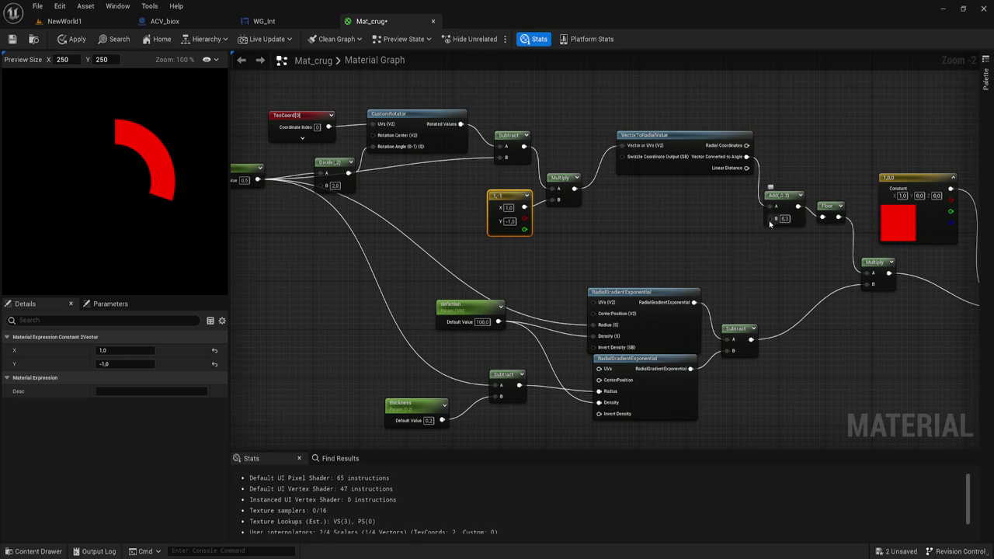
Create a scalar parameter named Percent
left_click(656, 223)
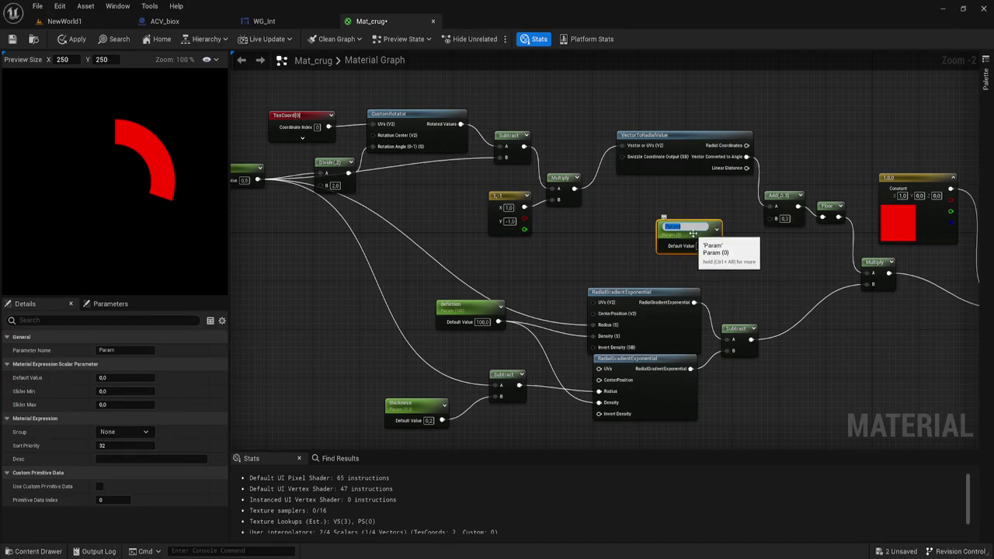
type("Percent")
left_click(699, 264)
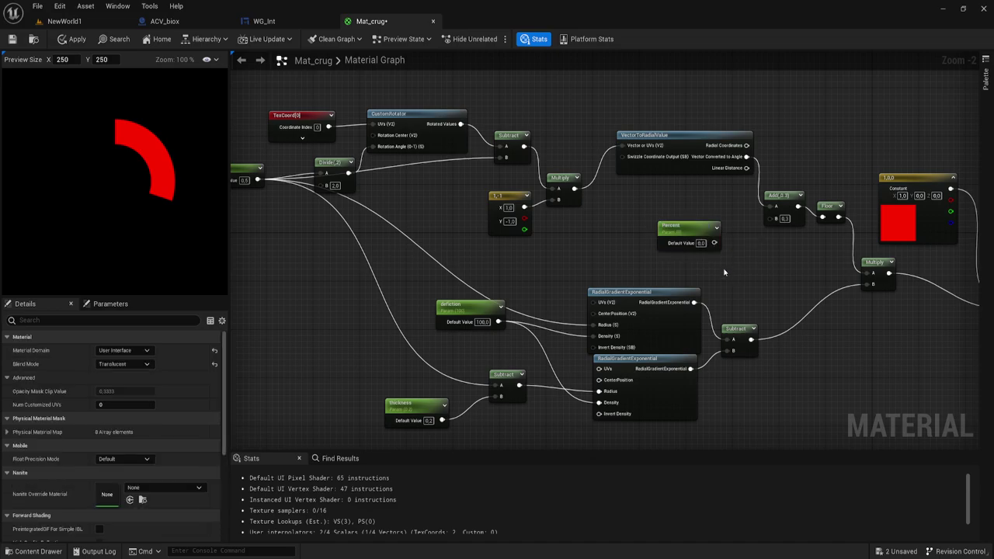
left_click_drag(693, 230, 659, 216)
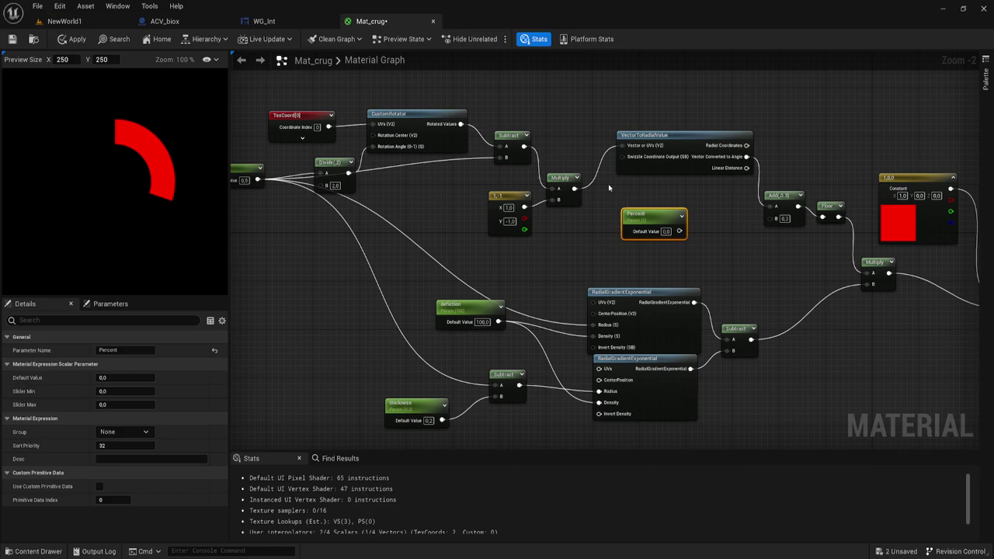
Divide Percent by 100 and feed the result into the Add node
mouse_move(611, 192)
left_mouse_down()
mouse_move(688, 254)
mouse_move(714, 251)
left_mouse_up()
type("divide")
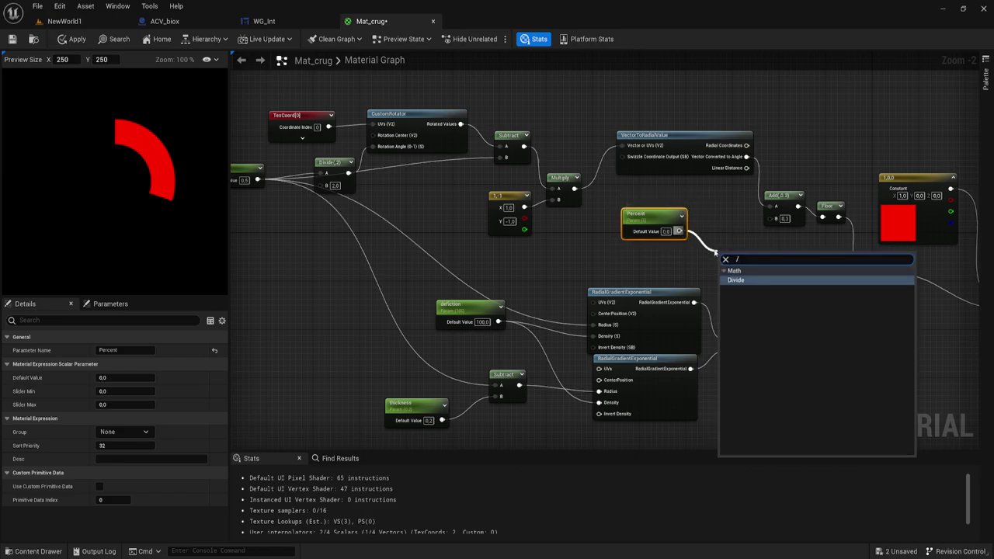
left_click(762, 290)
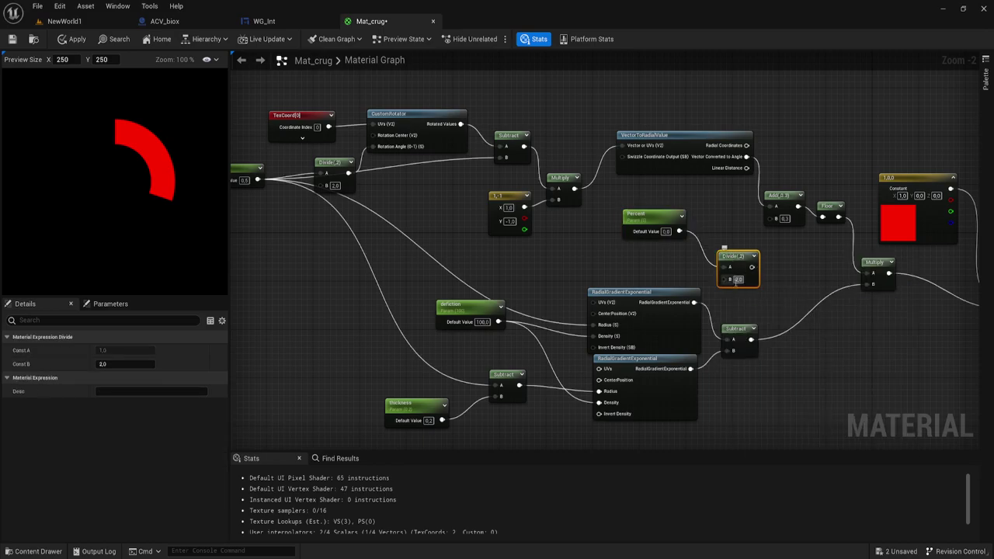
left_click(736, 279)
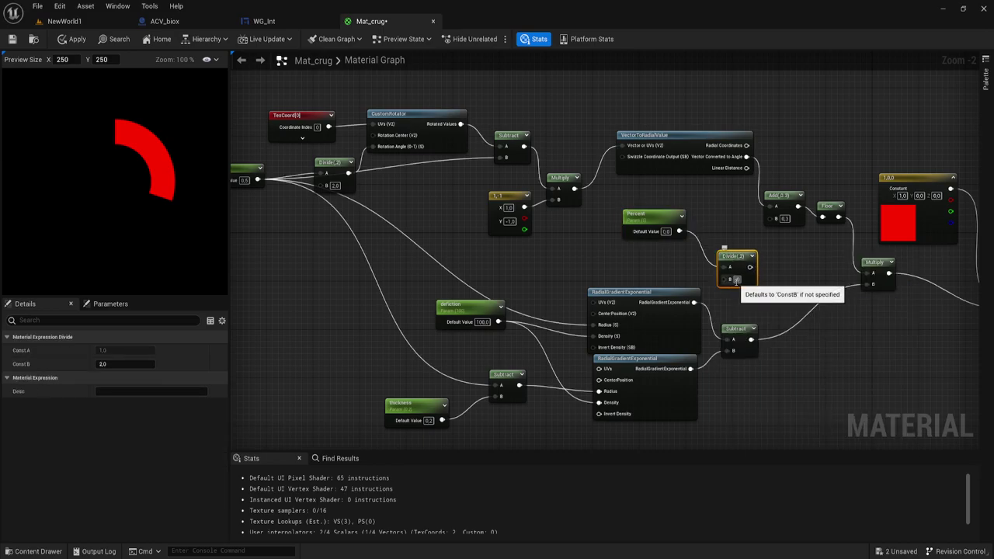
type("100")
key("Return")
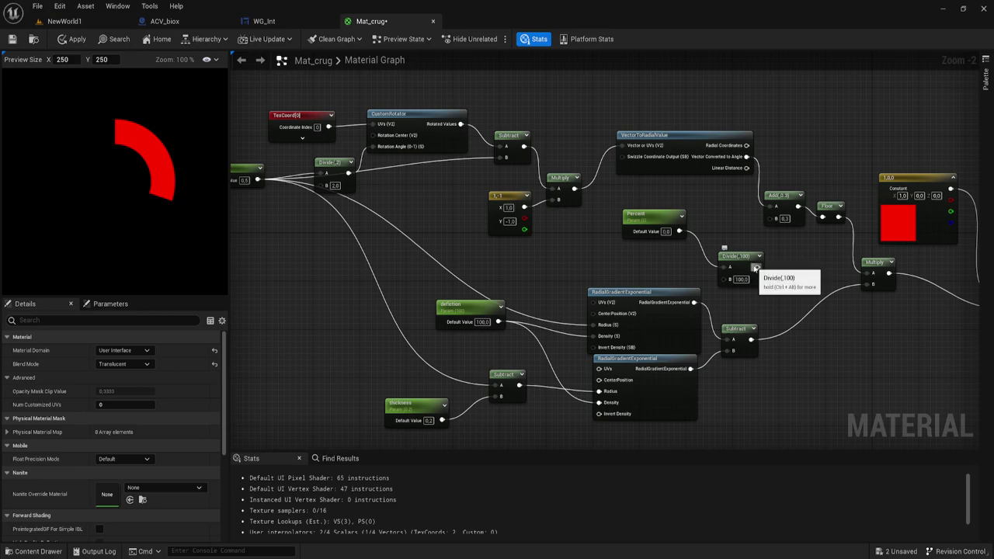
left_click_drag(754, 268, 766, 218)
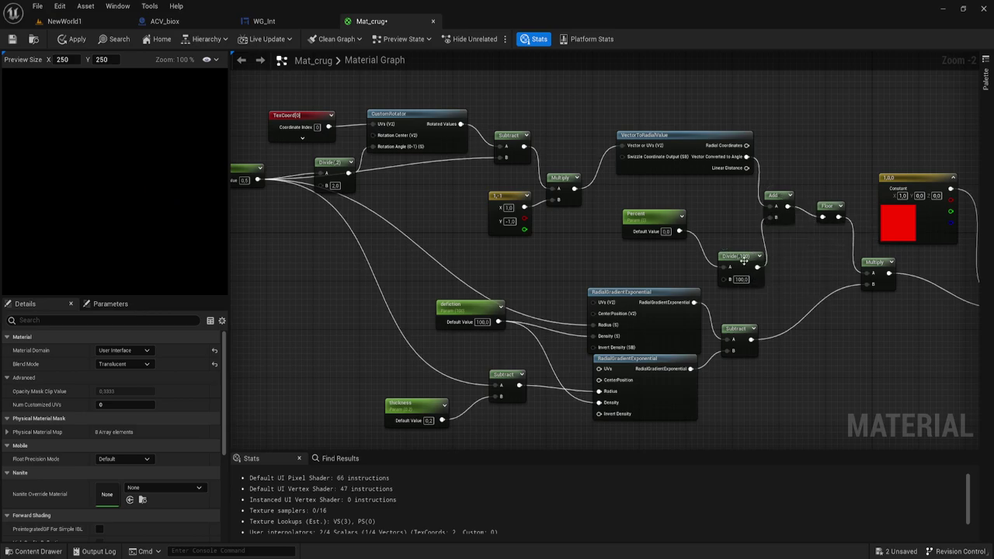
left_click_drag(743, 261, 720, 230)
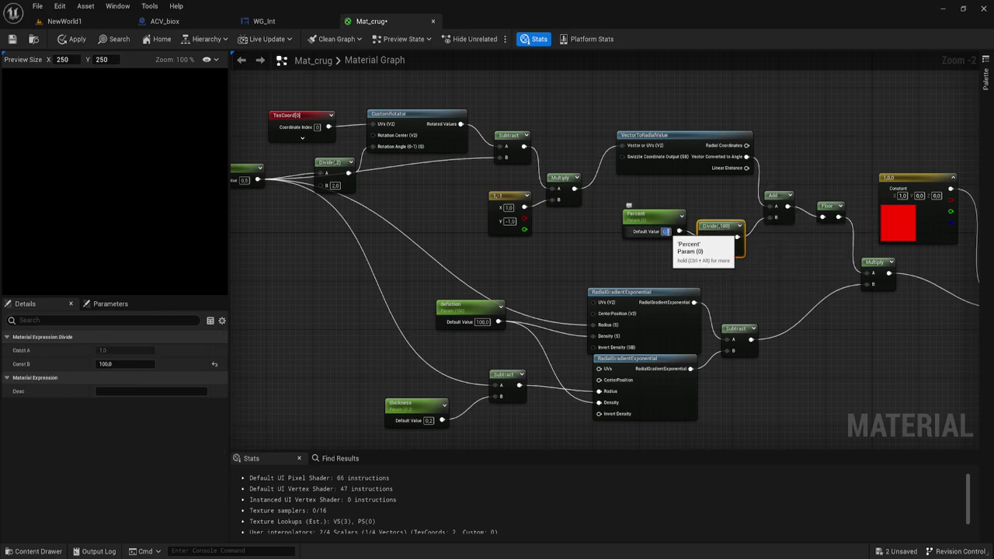
Set Percent's default value to 45 after trying 70
type("70")
key("Return")
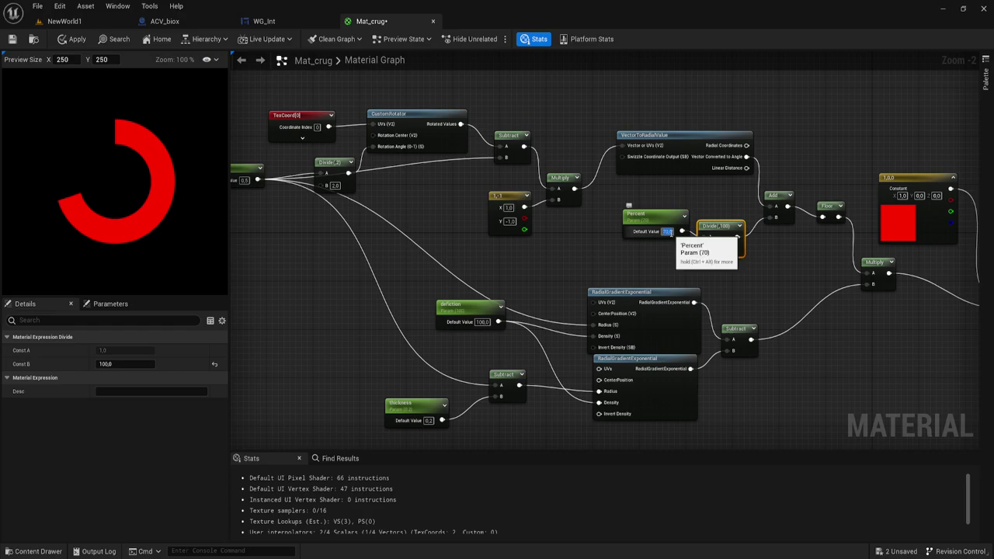
type("45")
key("Return")
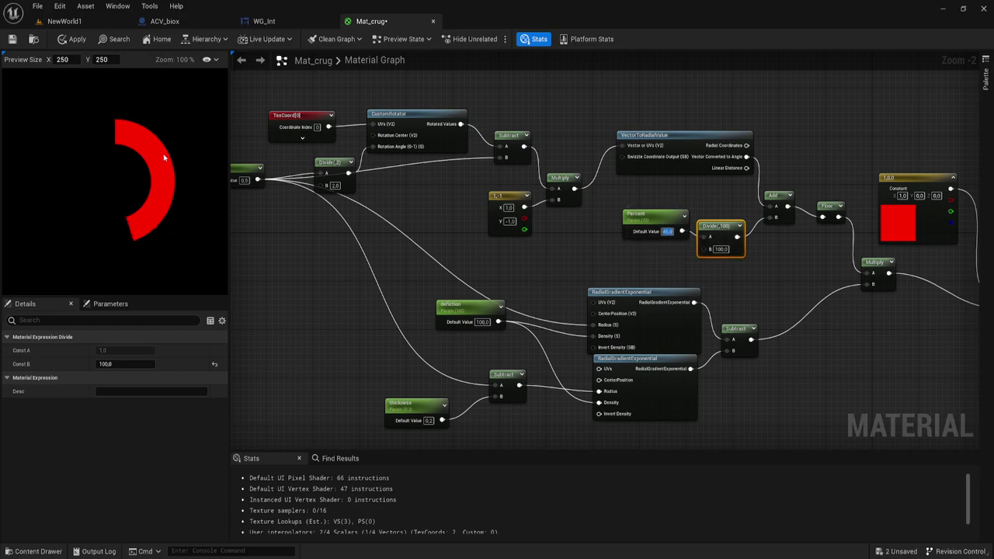
Zoom out to view the whole Mat_crug graph and save the material
left_click(645, 276)
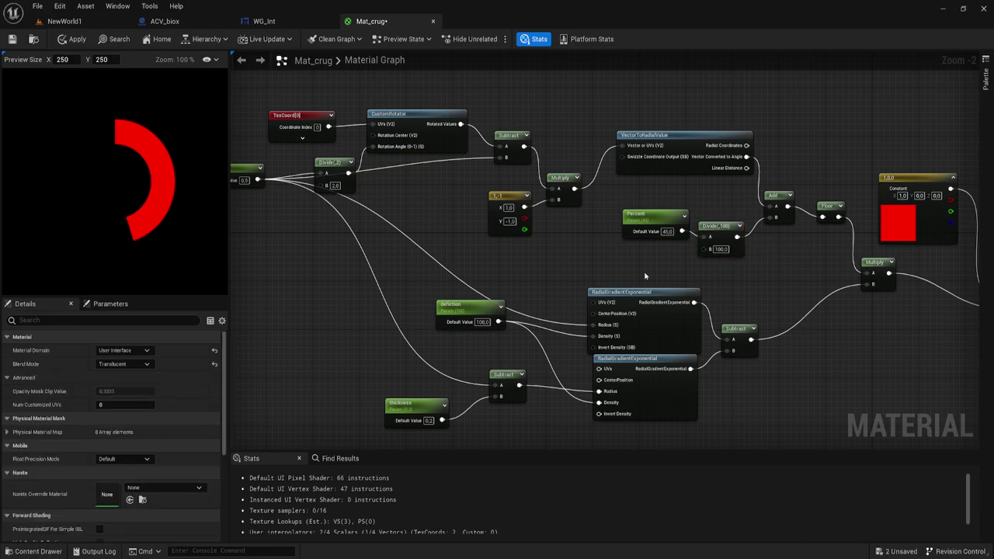
scroll(621, 248, "down", 1)
right_click_drag(637, 222, 585, 259)
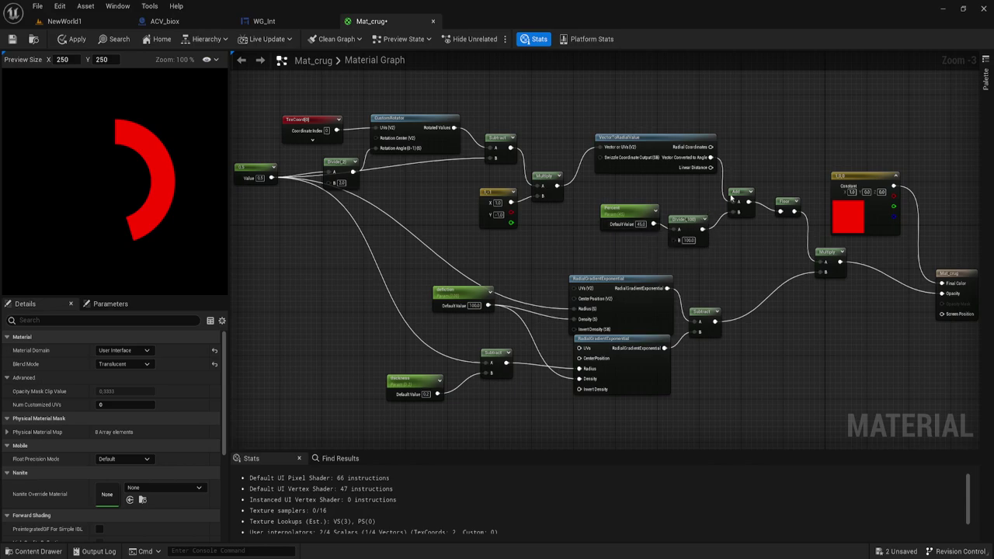
left_click(11, 39)
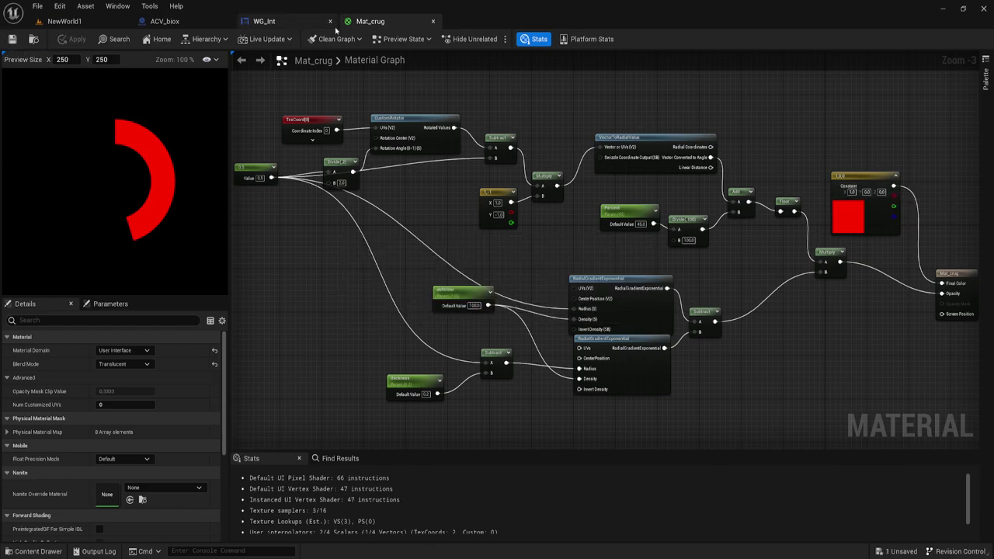
In the WG_Int designer, reset Image_161's Color and Opacity to plain white
left_click(268, 22)
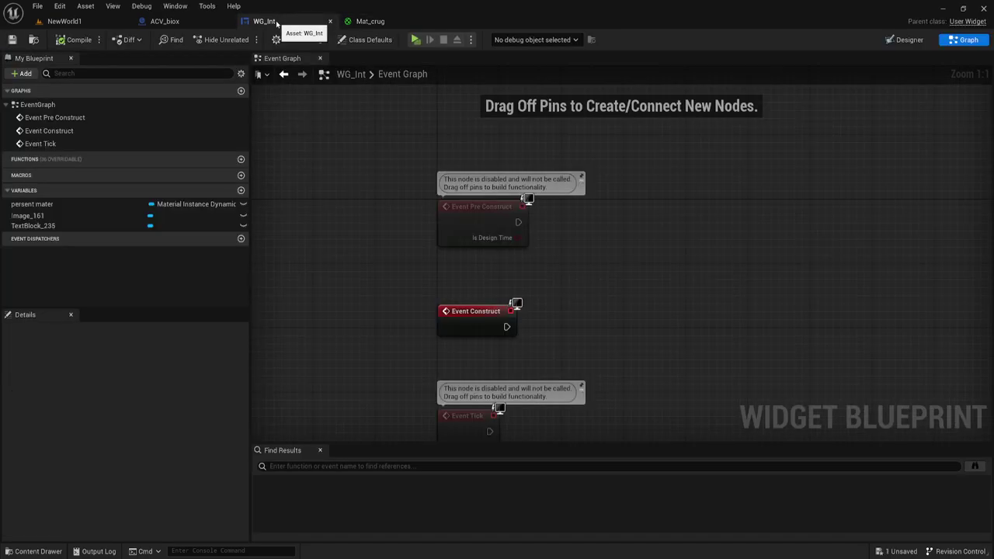
left_click(906, 40)
scroll(497, 233, "up", 11)
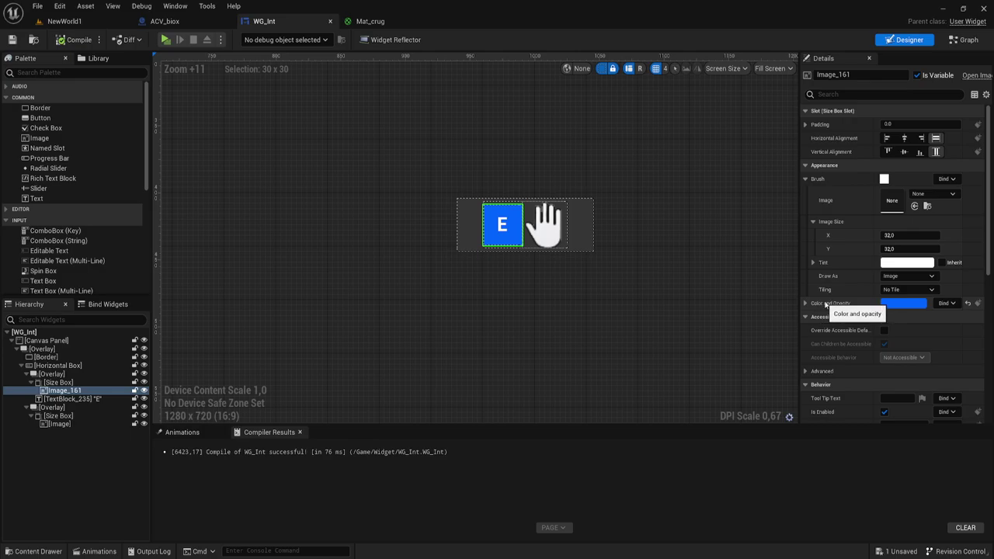
left_click(967, 303)
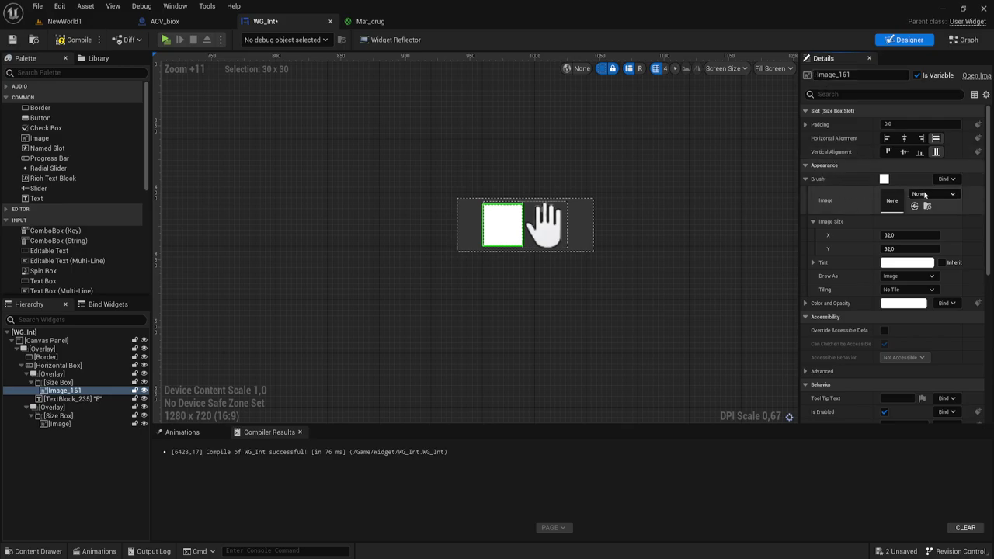
Assign Mat_crug as Image_161's brush image, then return to the Mat_crug graph
left_click(927, 194)
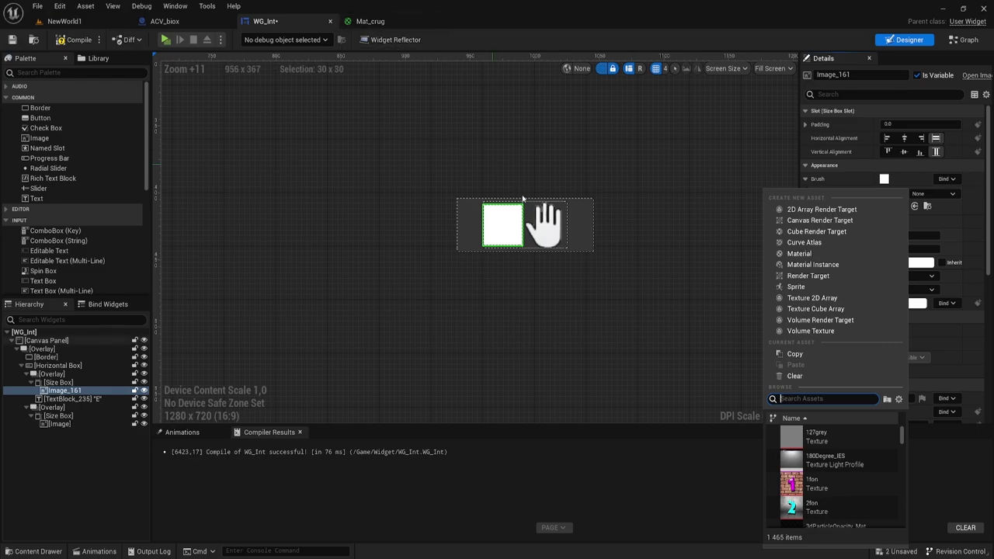
type("Ma")
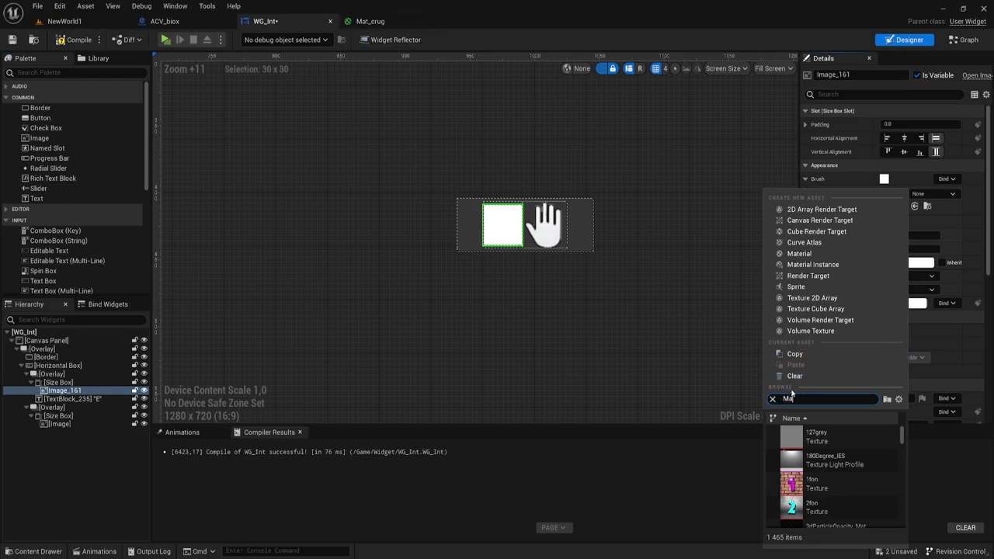
type("t")
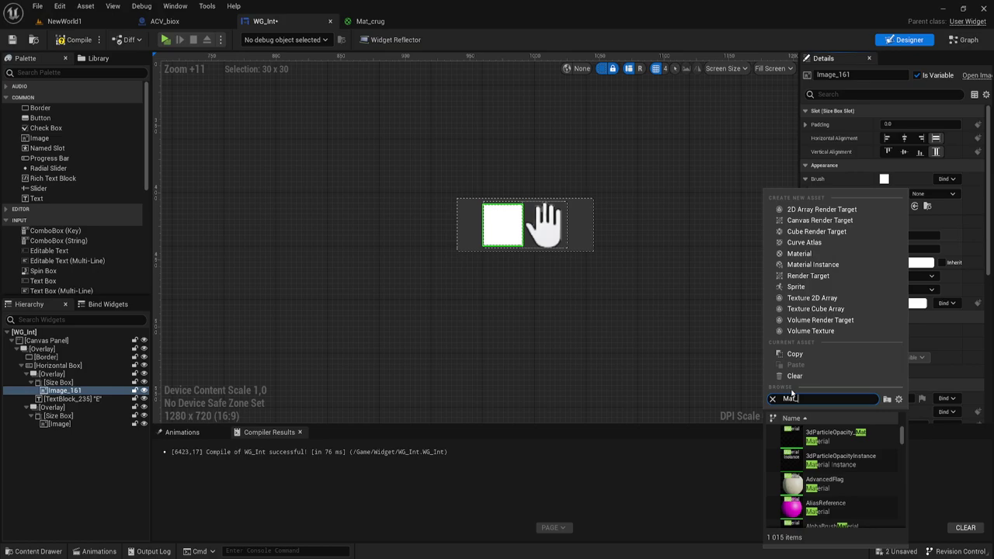
type("_crug")
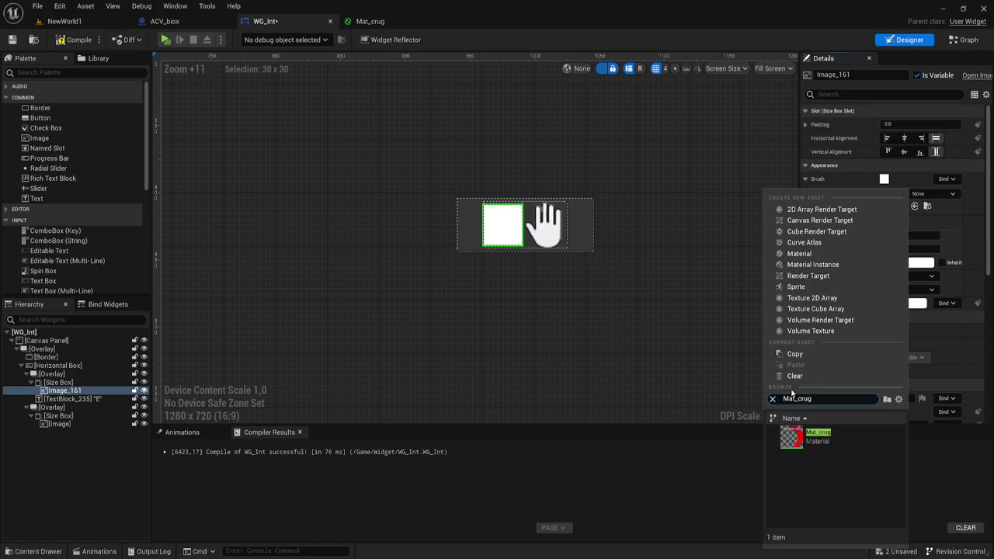
left_click(813, 445)
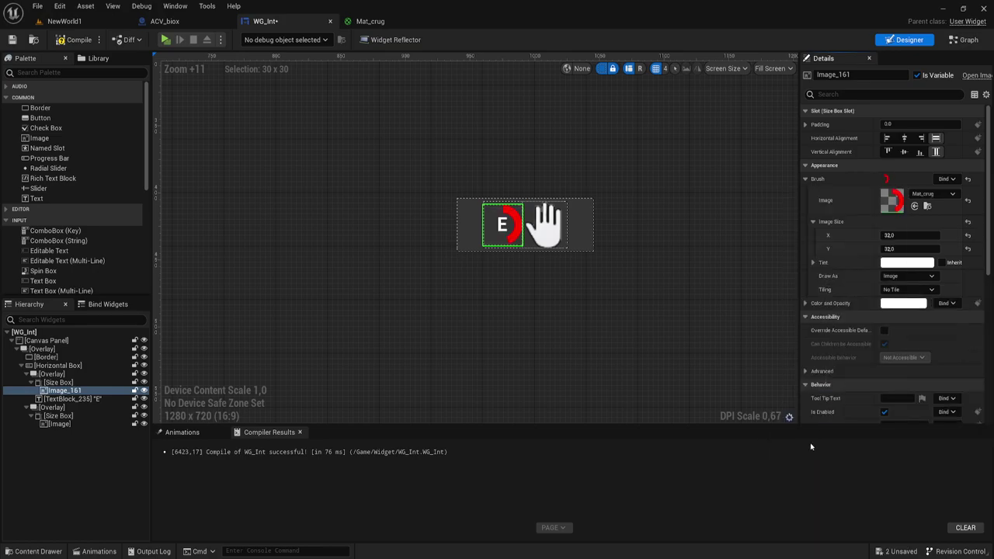
left_click(369, 21)
Set the Percent parameter's default value to 0
left_click(640, 224)
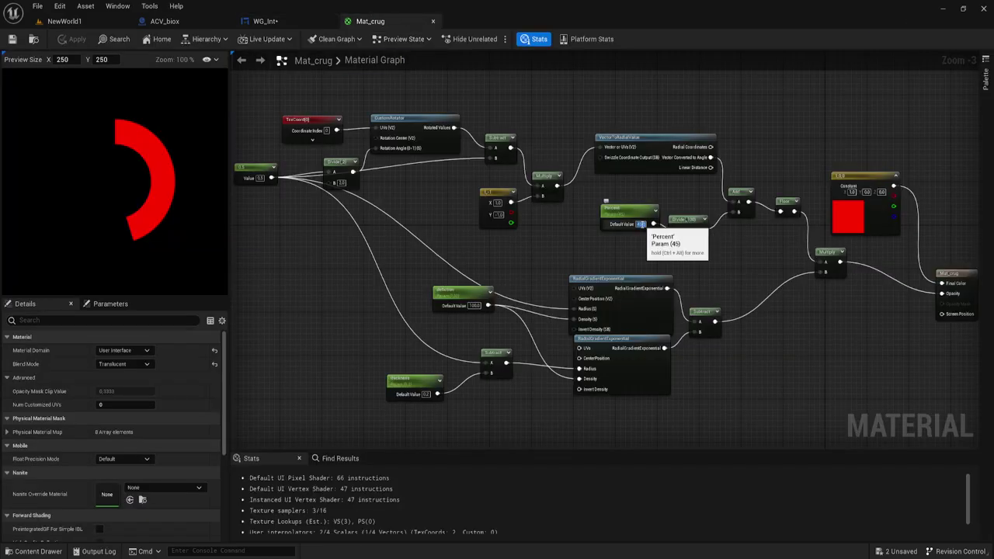
left_click(273, 22)
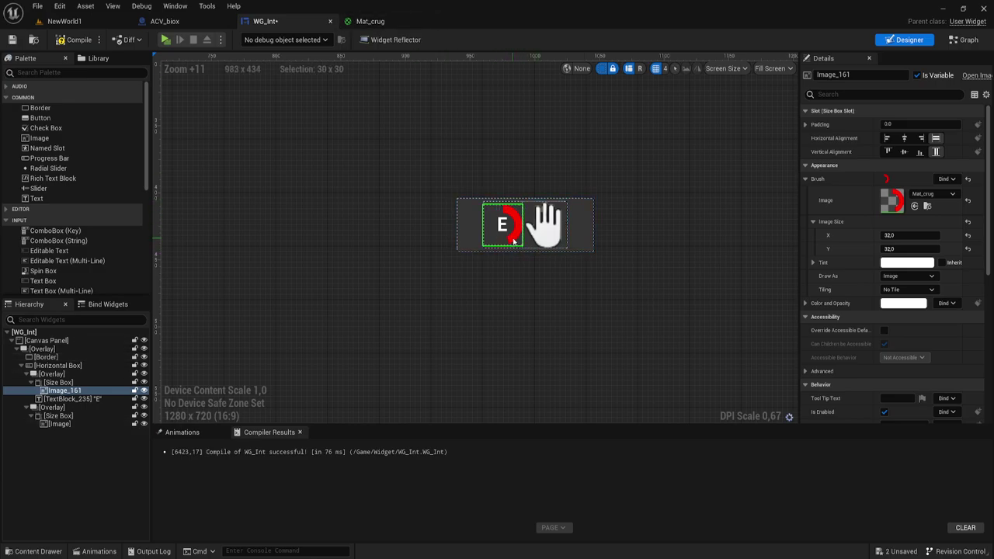
left_click(395, 23)
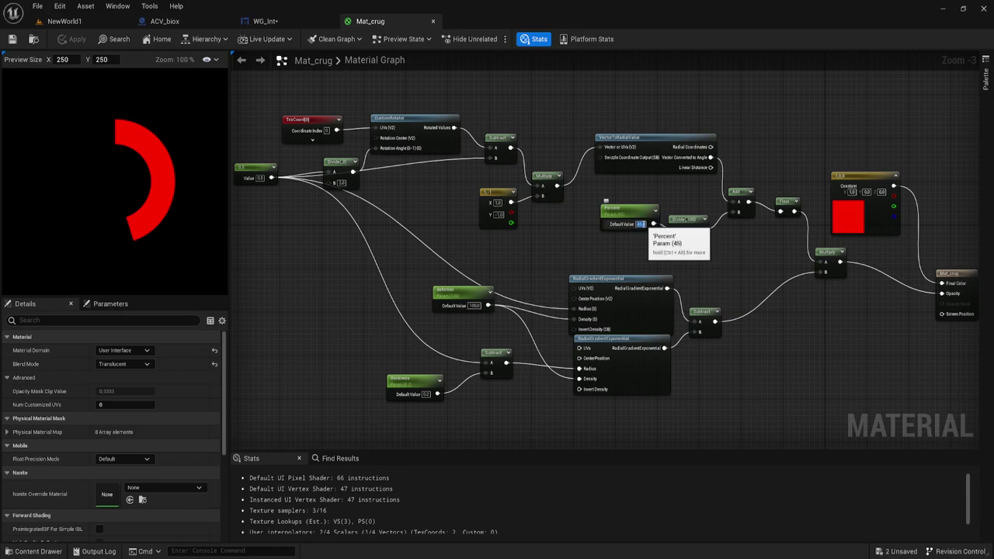
type("0")
key("Return")
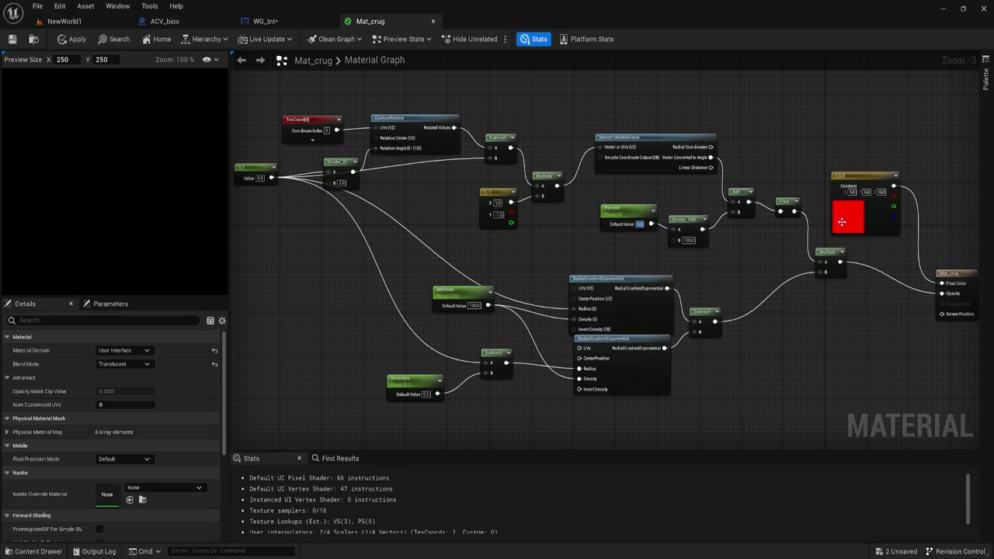
Recolour the ring's Constant3Vector from red to greyish mauve (about 0.37, 0.31, 0.26)
left_click(849, 213)
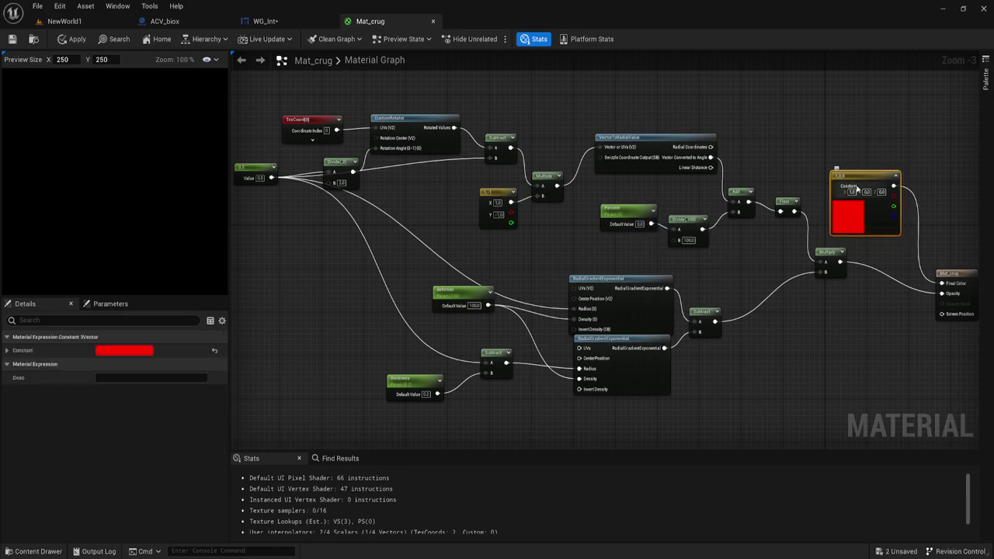
double_click(851, 212)
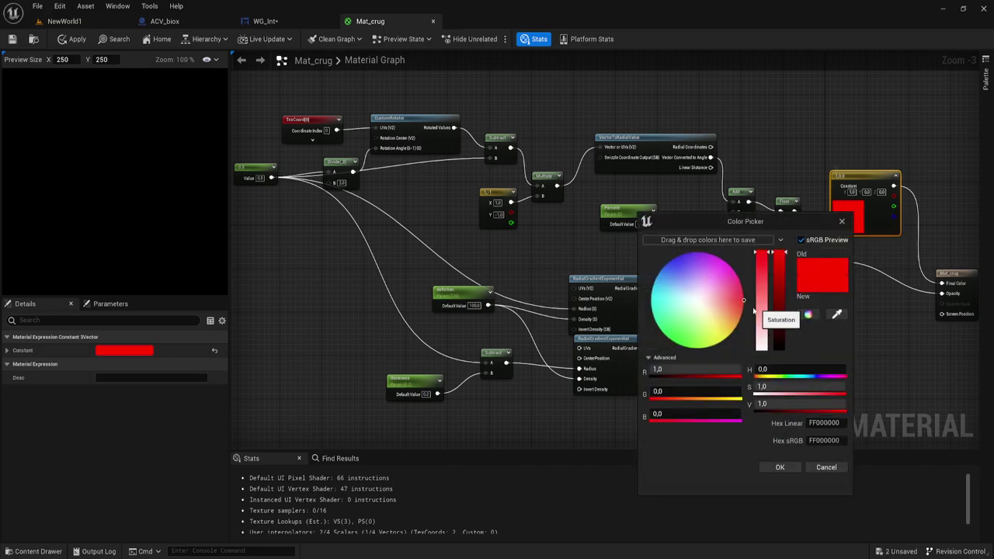
left_click_drag(722, 307, 701, 295)
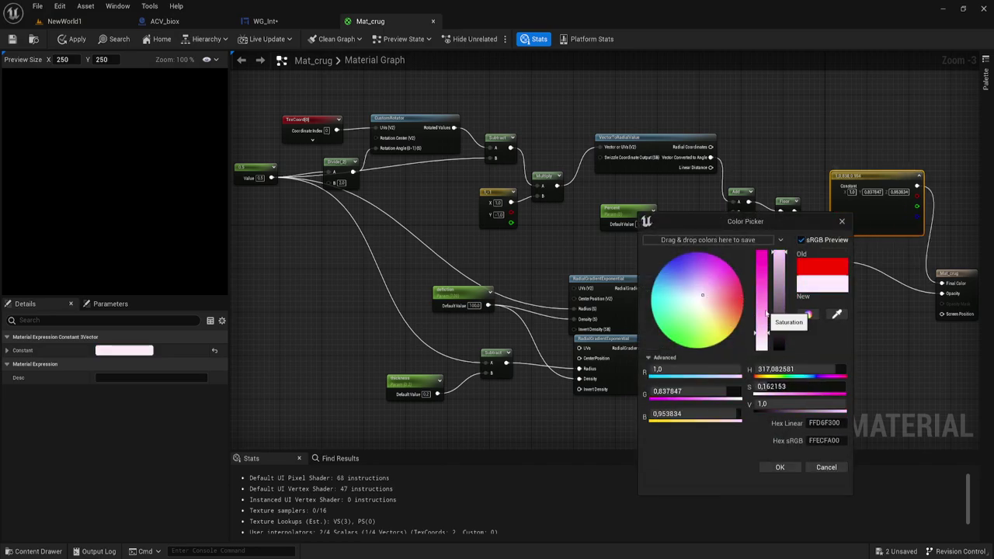
left_click(779, 314)
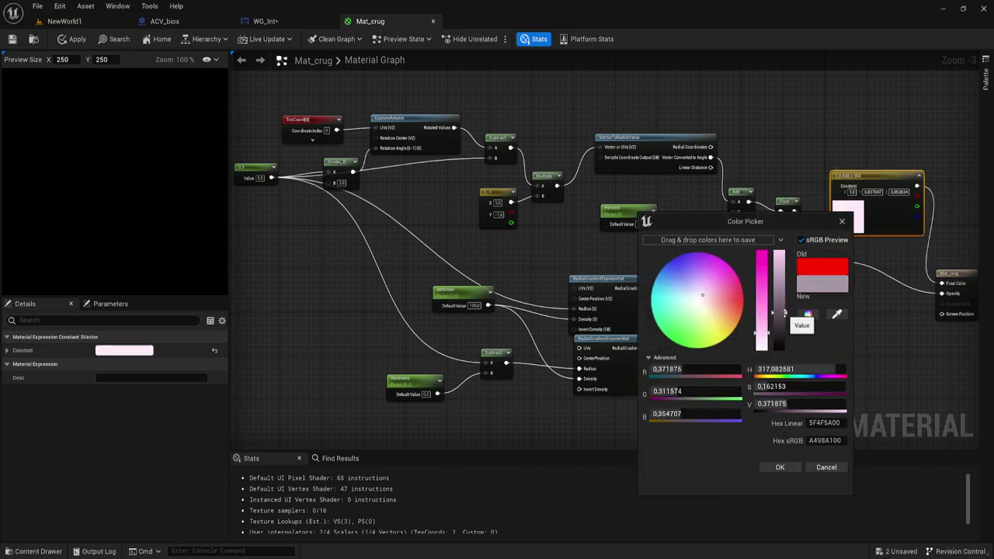
left_click(780, 466)
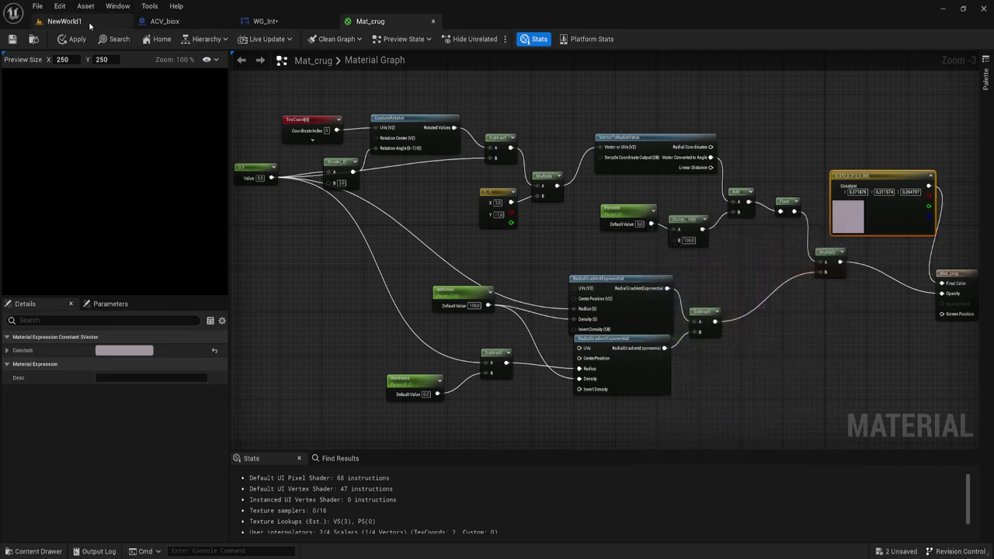
Apply and save Mat_crug, then go back to the WG_Int designer
left_click(71, 39)
left_click(12, 39)
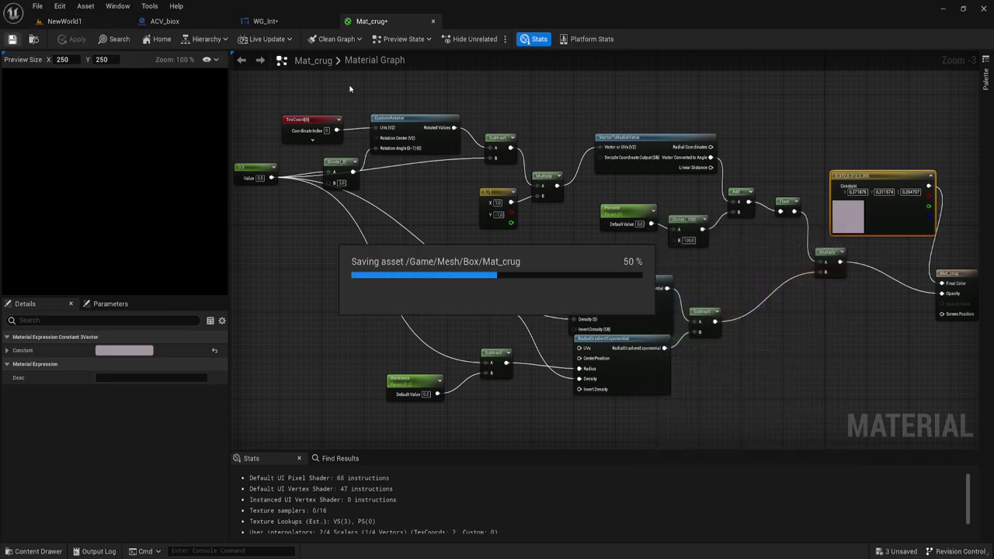
left_click(280, 19)
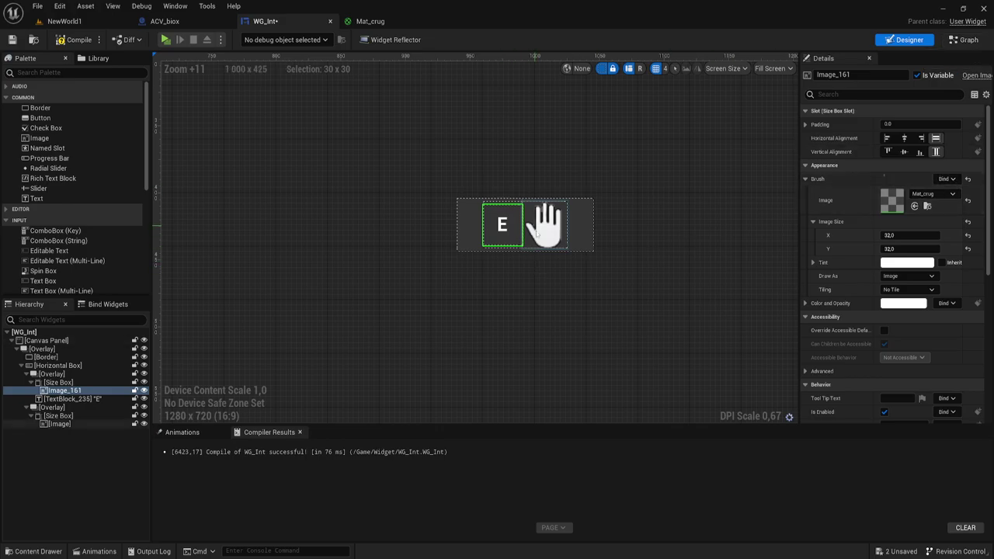
Add a new WG_Int function named Percent in the graph, then return to the designer
left_click(967, 42)
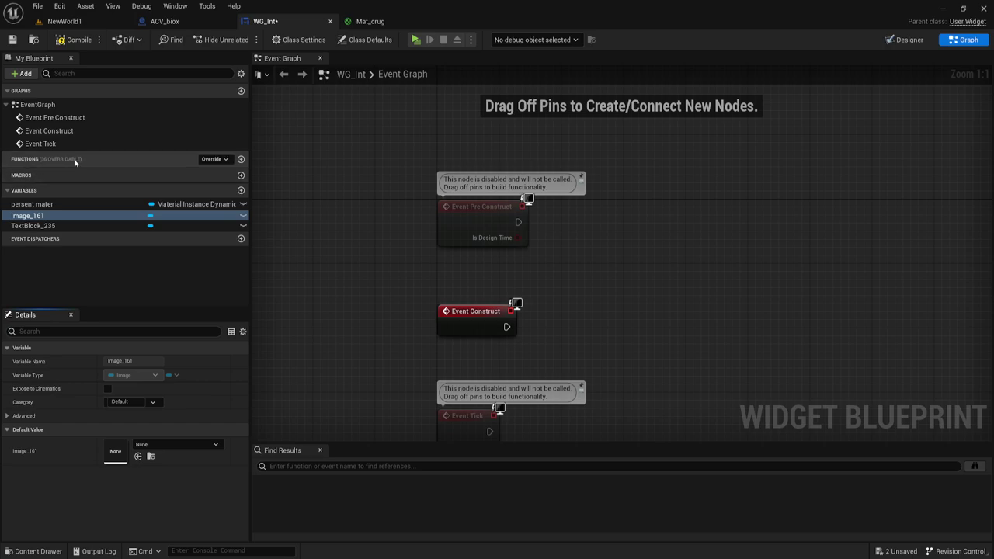
left_click(241, 159)
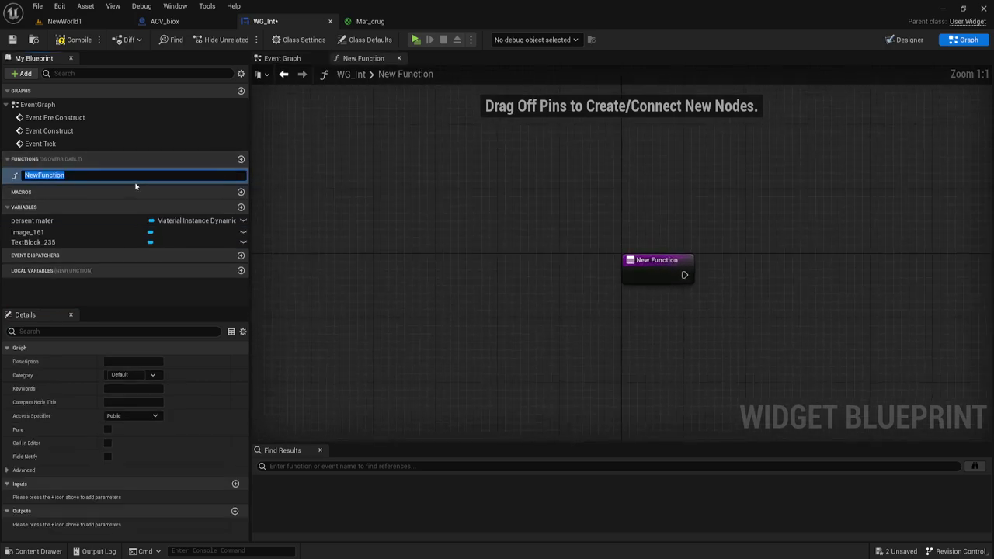
type("Percent")
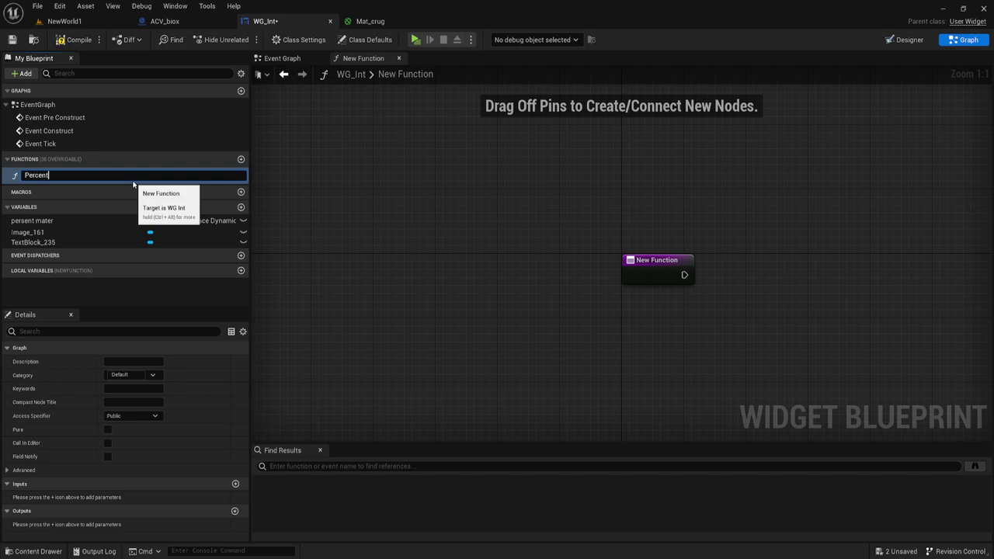
key("Return")
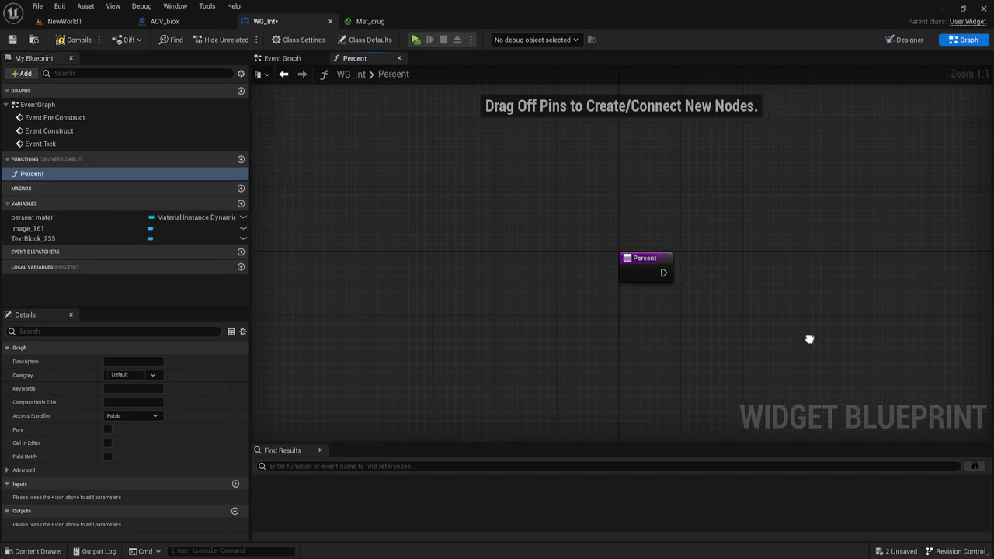
mouse_move(810, 340)
right_mouse_down()
mouse_move(592, 305)
mouse_move(506, 253)
right_mouse_up()
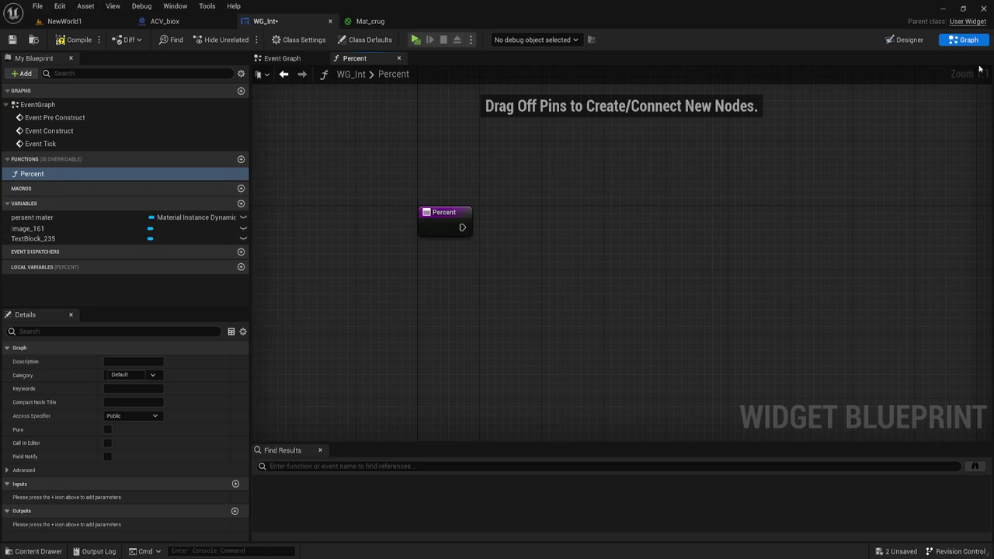
left_click(908, 39)
Place an Image_161 reference node in the Percent function graph
scroll(489, 211, "up", 8)
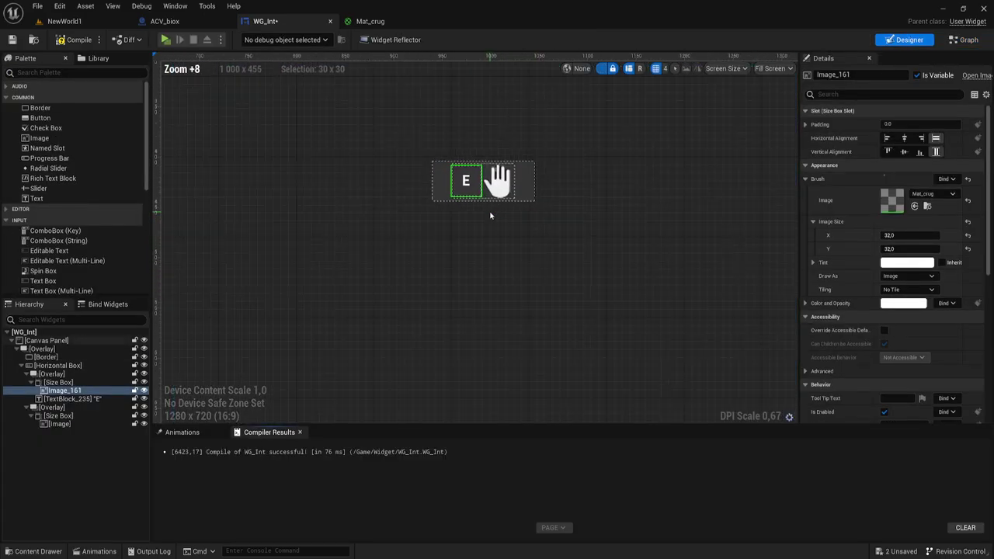
scroll(489, 215, "up", 2)
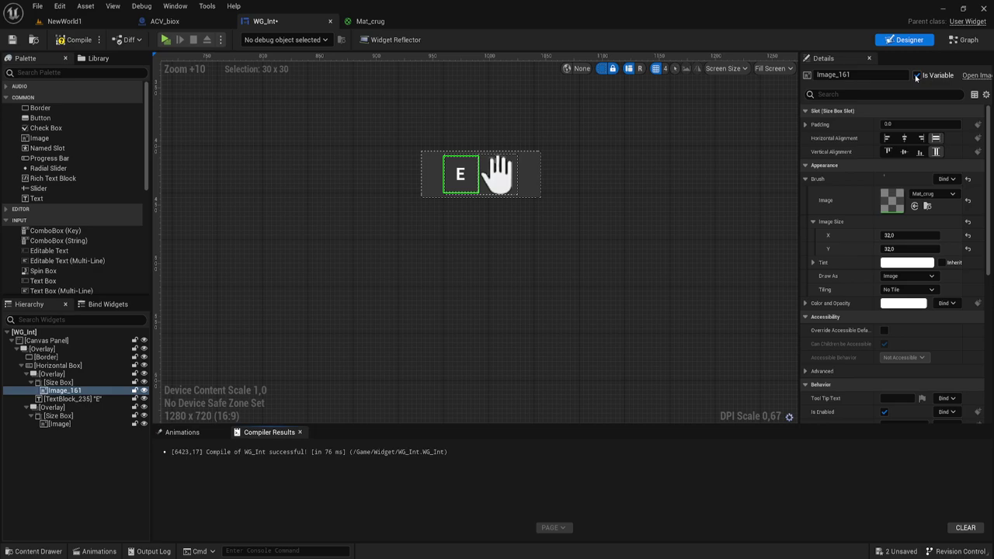
left_click(963, 39)
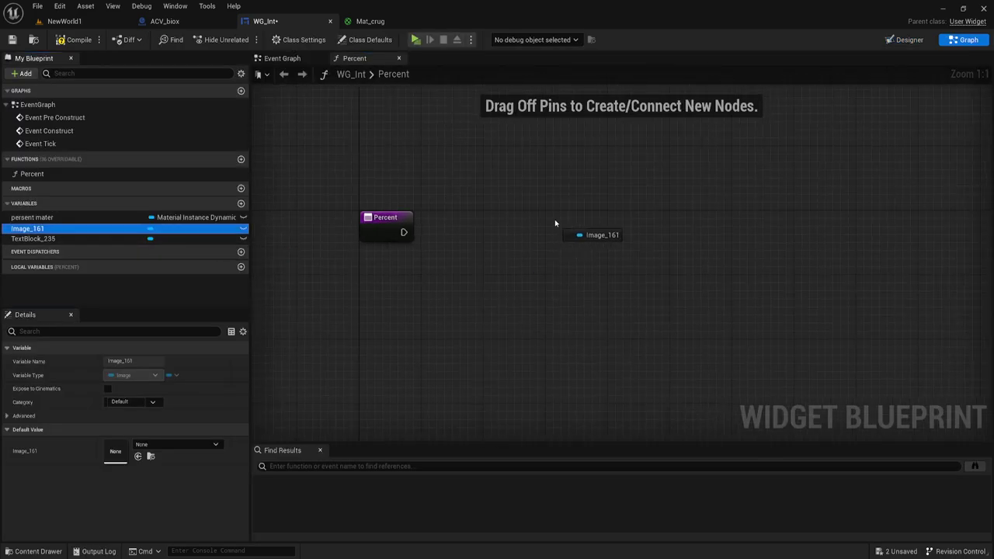
mouse_move(125, 229)
left_mouse_down("ctrl")
mouse_move(513, 222)
mouse_move(528, 245)
mouse_move(504, 260)
left_mouse_up("ctrl")
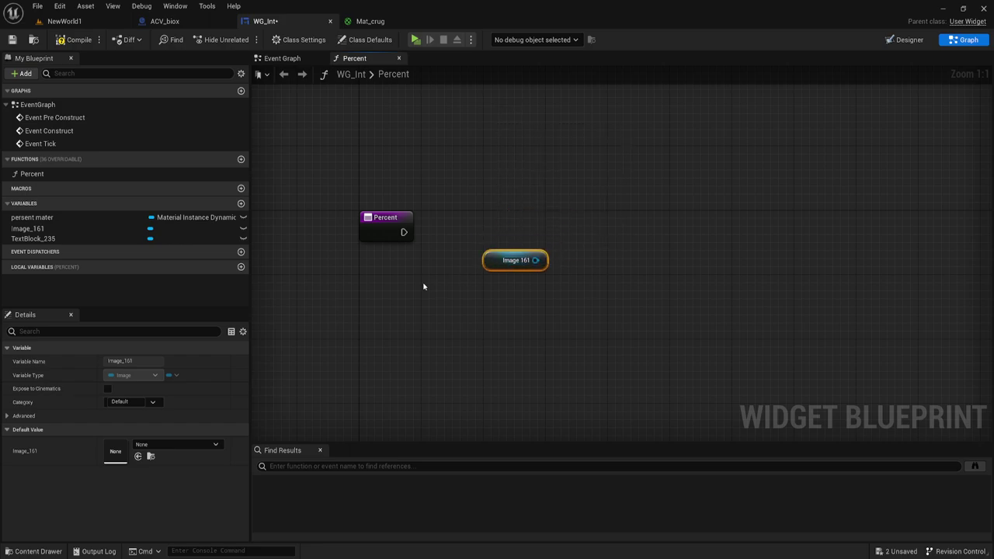
right_click_drag(419, 264, 430, 233)
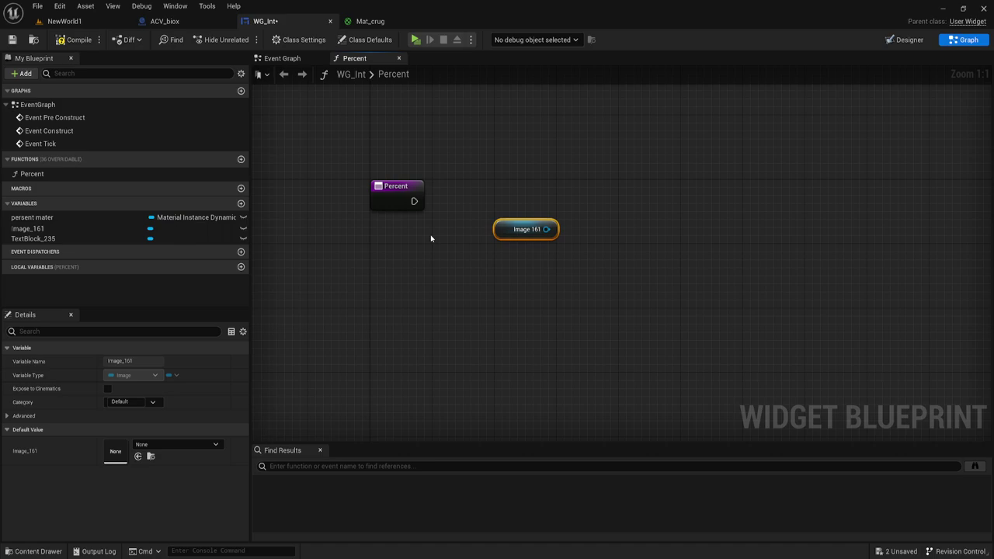
Wire Image_161 into a new Set Brush from Material node and arrange the nodes
left_click_drag(548, 229, 587, 164)
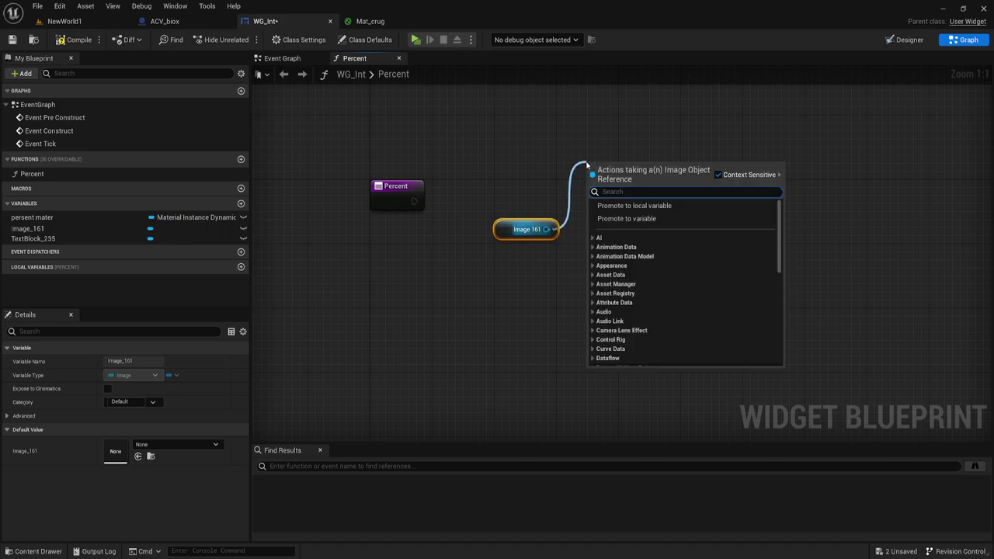
type("set")
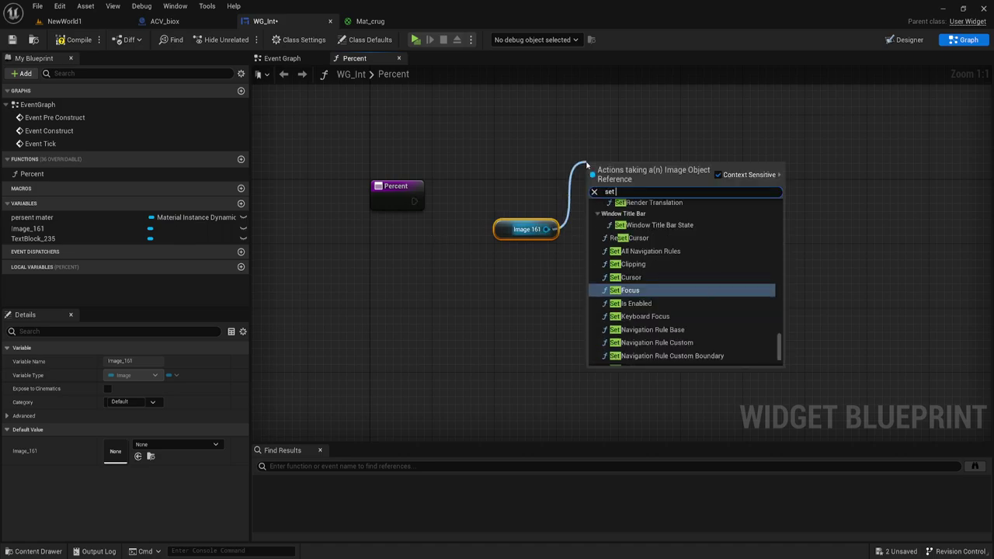
type(" bru")
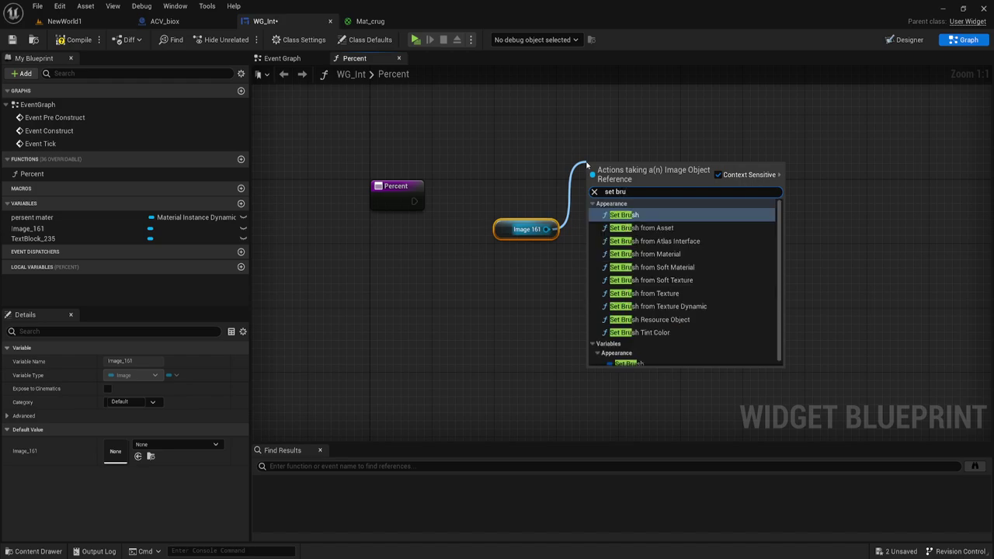
type("sh")
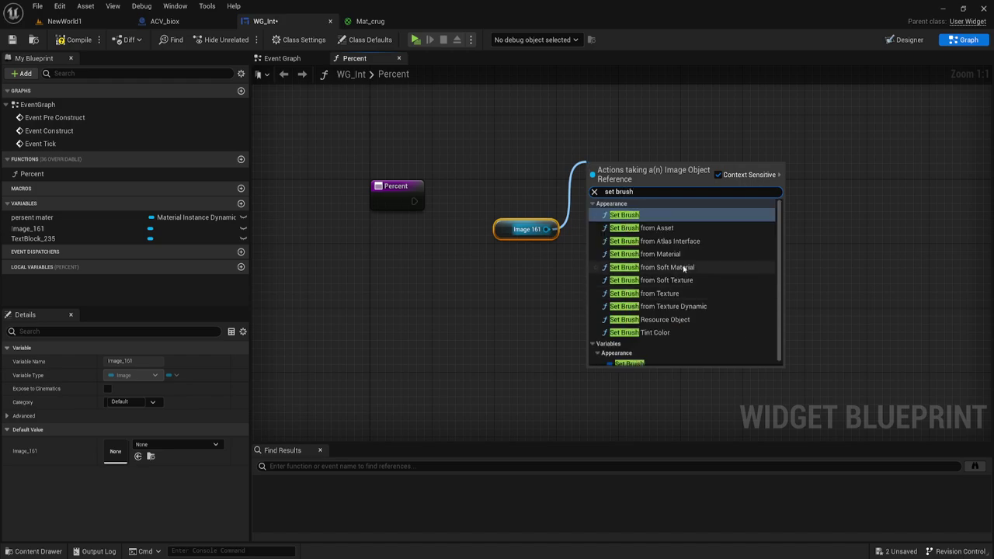
left_click(648, 254)
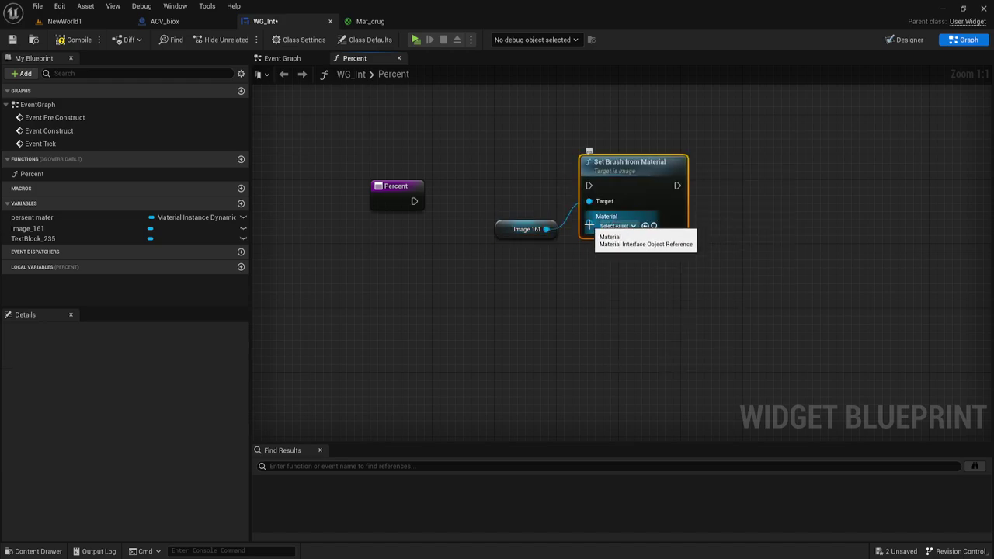
left_click_drag(510, 160, 683, 244)
mouse_move(633, 171)
left_mouse_down()
mouse_move(812, 187)
mouse_move(828, 180)
left_mouse_up()
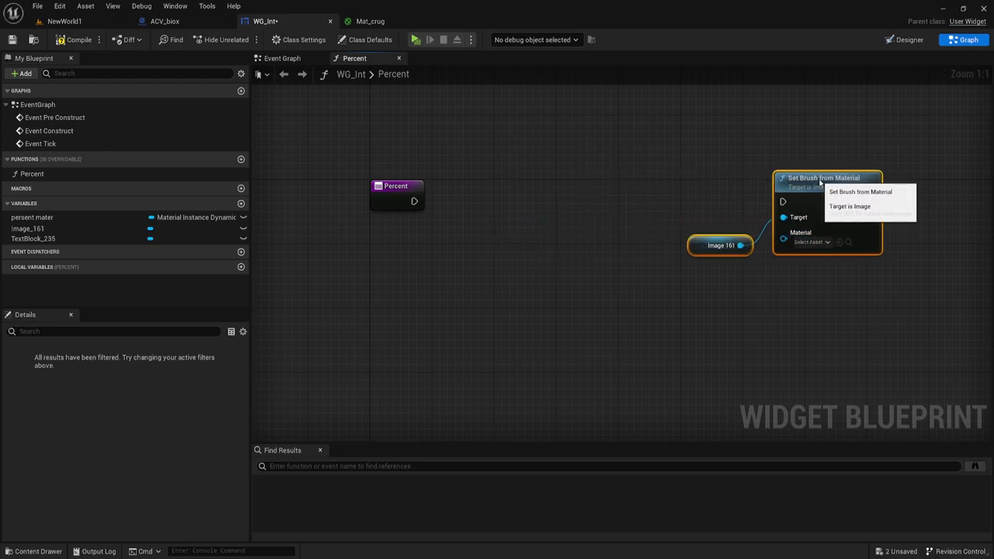
right_click_drag(508, 238, 485, 215)
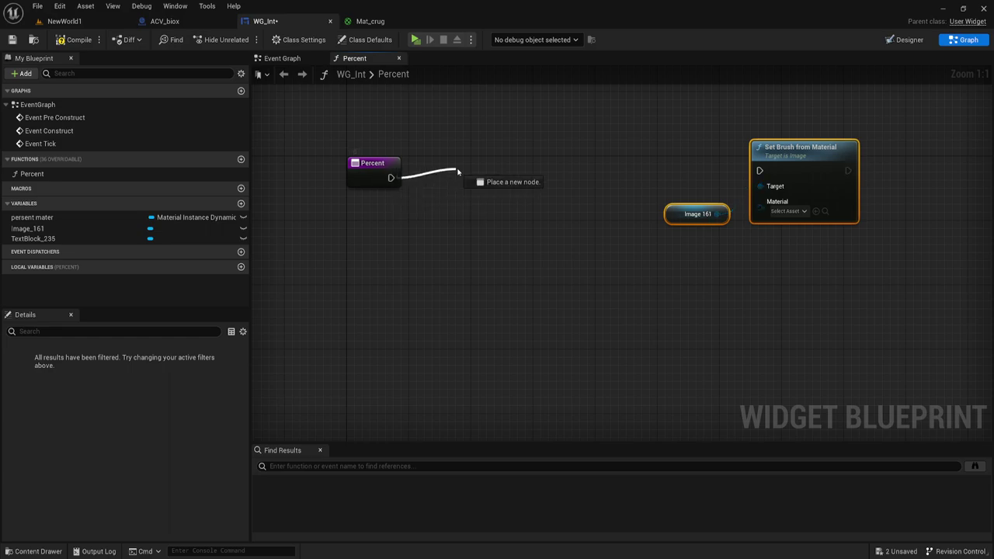
Run Create Dynamic Material Instance after Percent with Mat_crug as the parent material
left_click_drag(390, 177, 458, 171)
type("create")
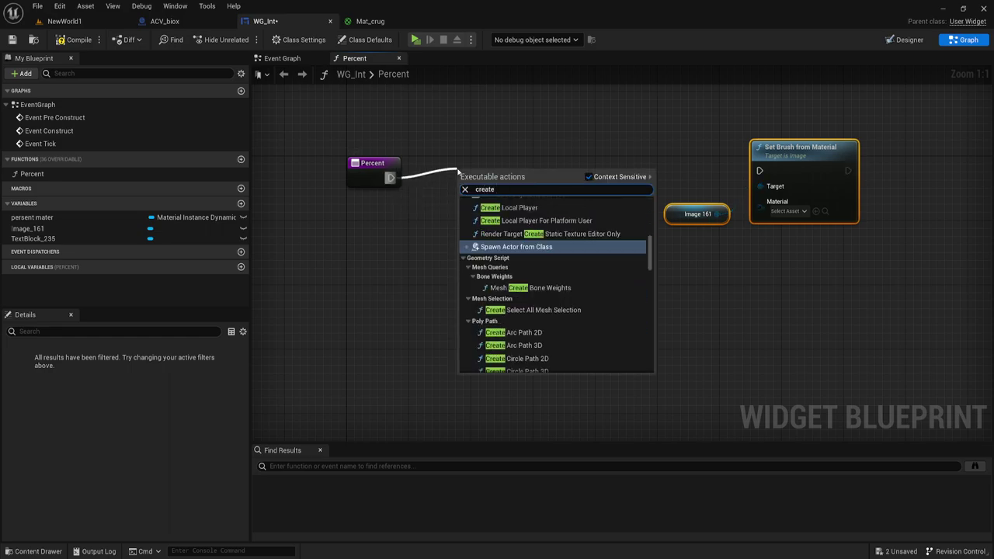
type(" d")
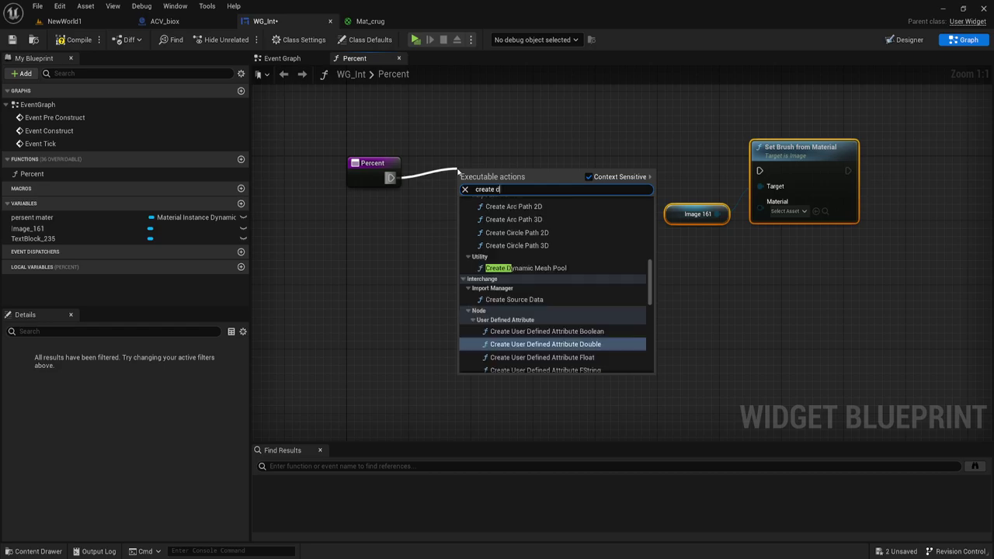
type("y")
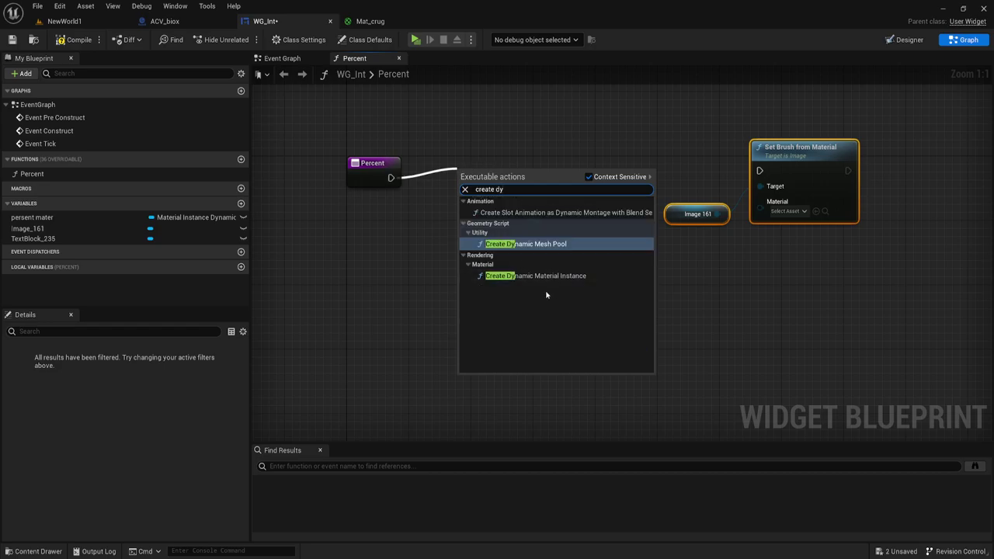
left_click(548, 276)
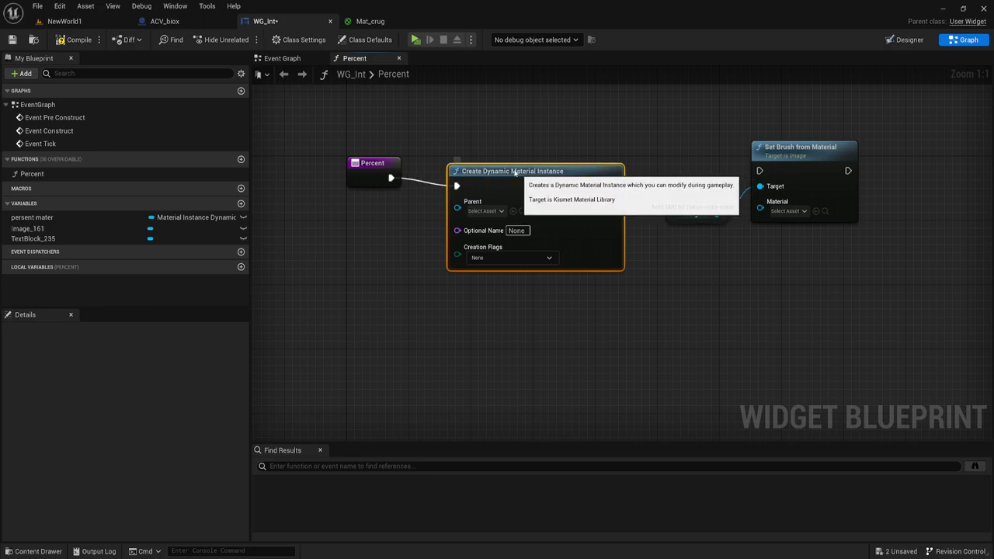
left_click_drag(460, 171, 421, 163)
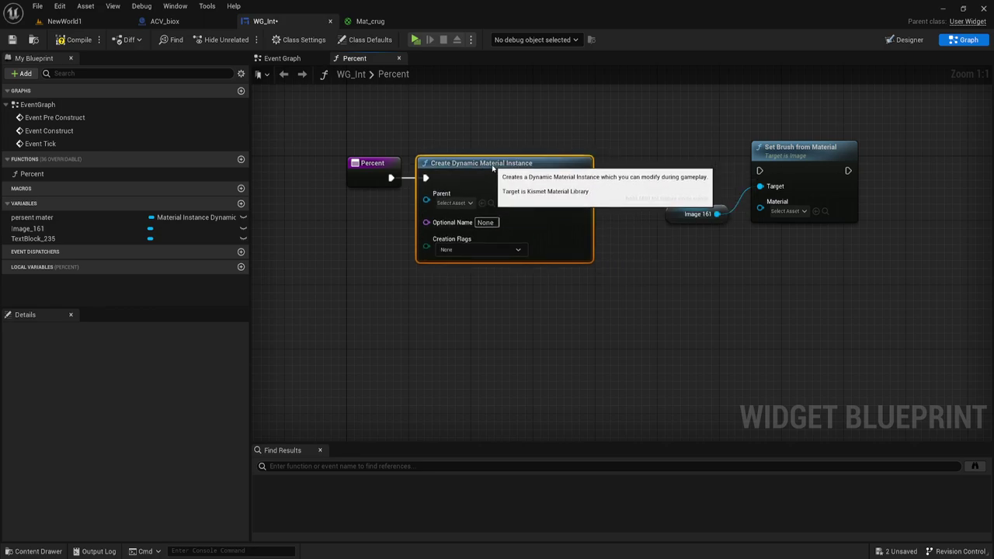
left_click(450, 203)
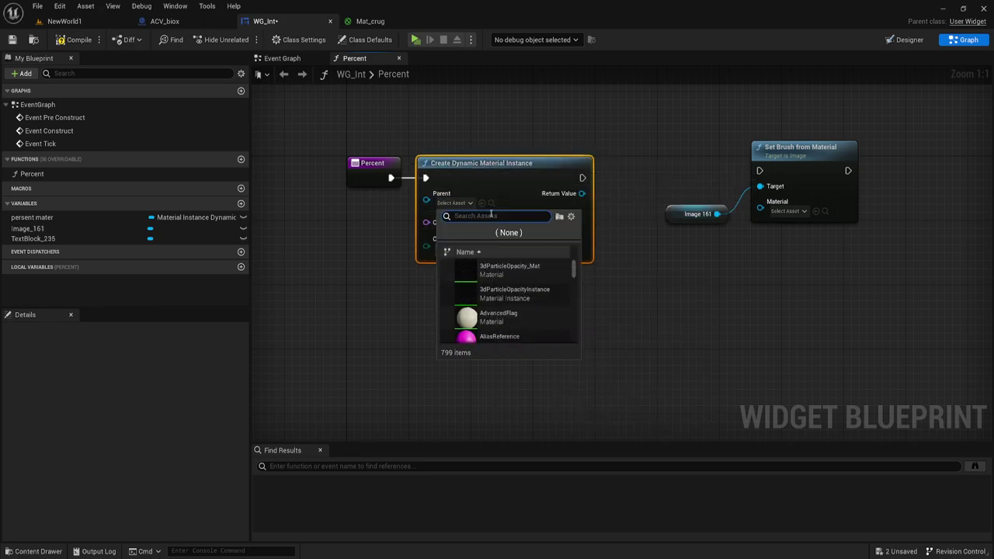
type("crug")
left_click(485, 270)
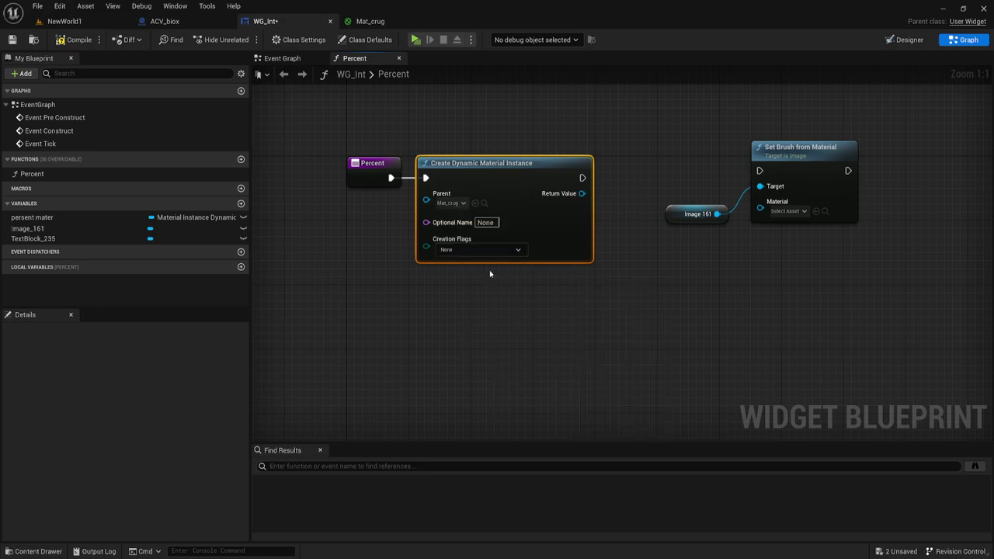
Promote the instance's Return Value to a new local variable named starting with 'MA'
left_click_drag(581, 194, 623, 190)
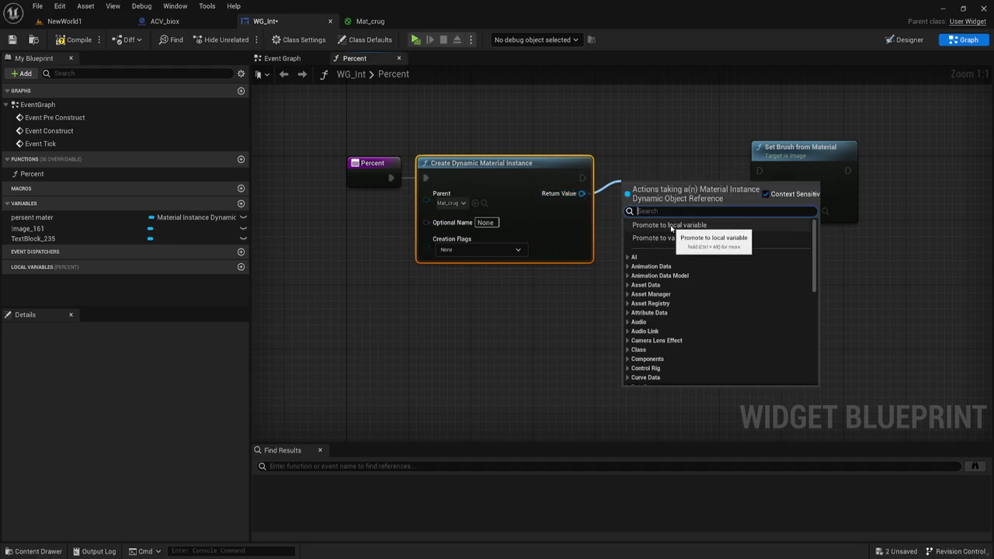
left_click(671, 225)
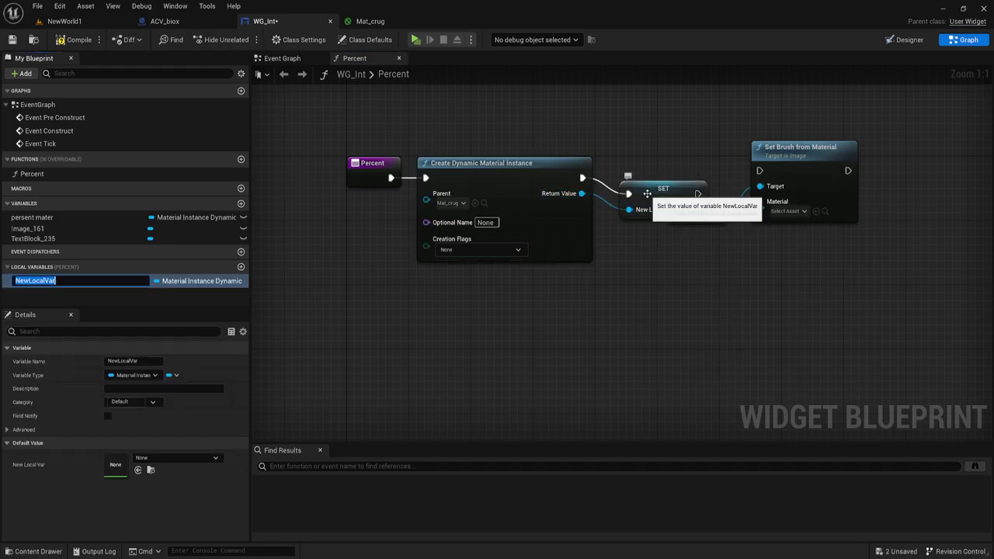
type("MAt")
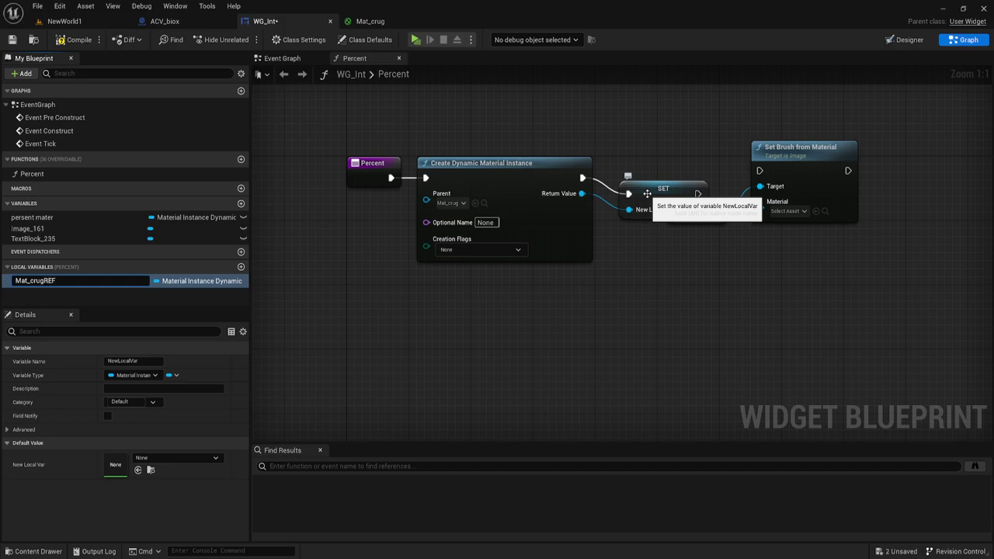
Name the variable Mat_crugREF and wire it into Set Brush from Material's Material and exec inputs
key("Return")
left_click_drag(647, 194, 631, 178)
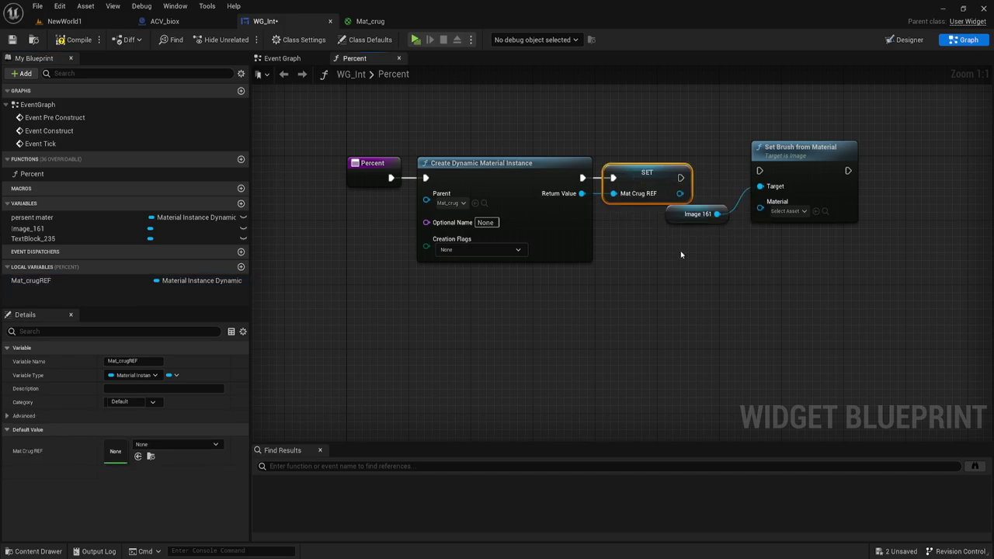
right_click_drag(681, 255, 576, 249)
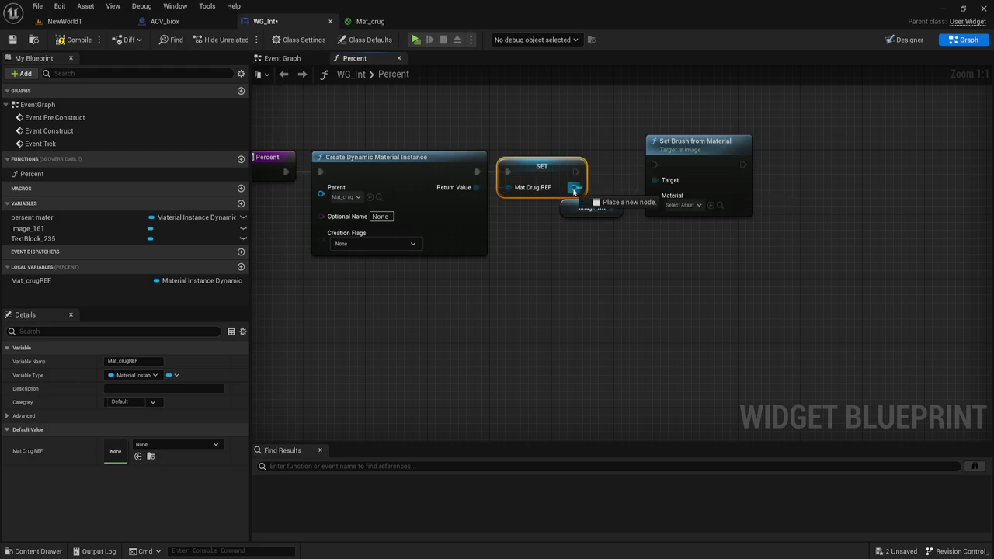
left_click_drag(574, 187, 673, 195)
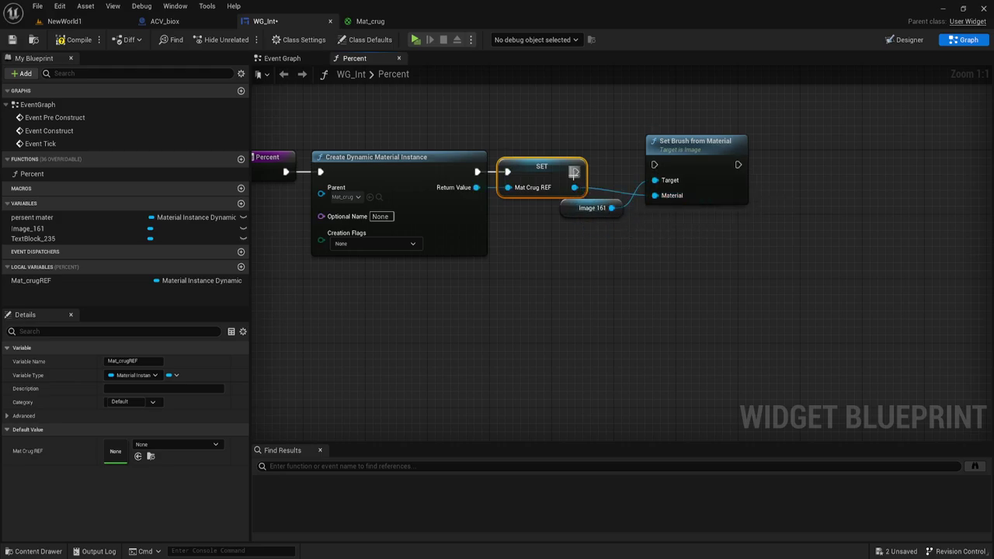
left_click_drag(576, 172, 655, 165)
Place a separate Mat Crug REF getter node in the Percent graph
left_click_drag(597, 122, 659, 225)
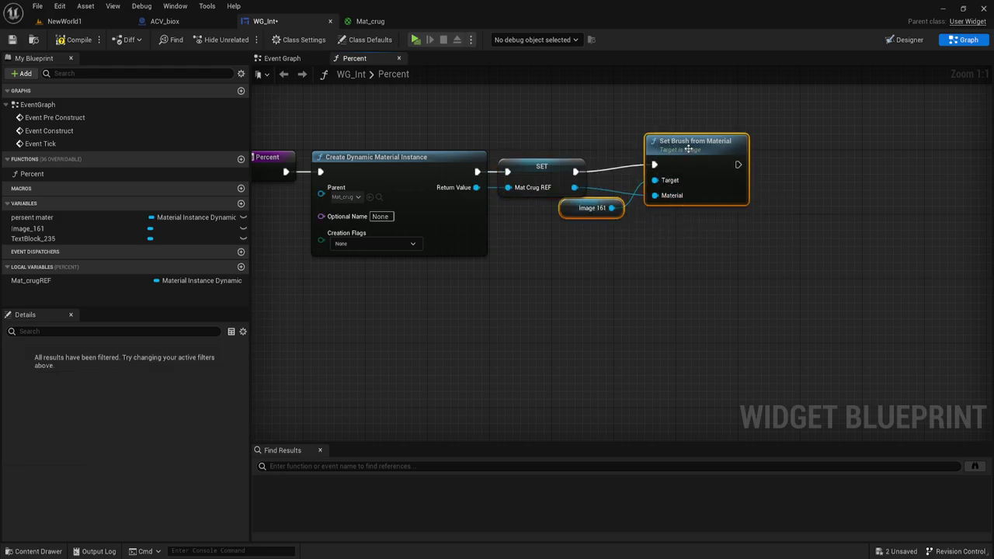
mouse_move(529, 278)
right_mouse_down()
mouse_move(603, 271)
mouse_move(587, 271)
right_mouse_up()
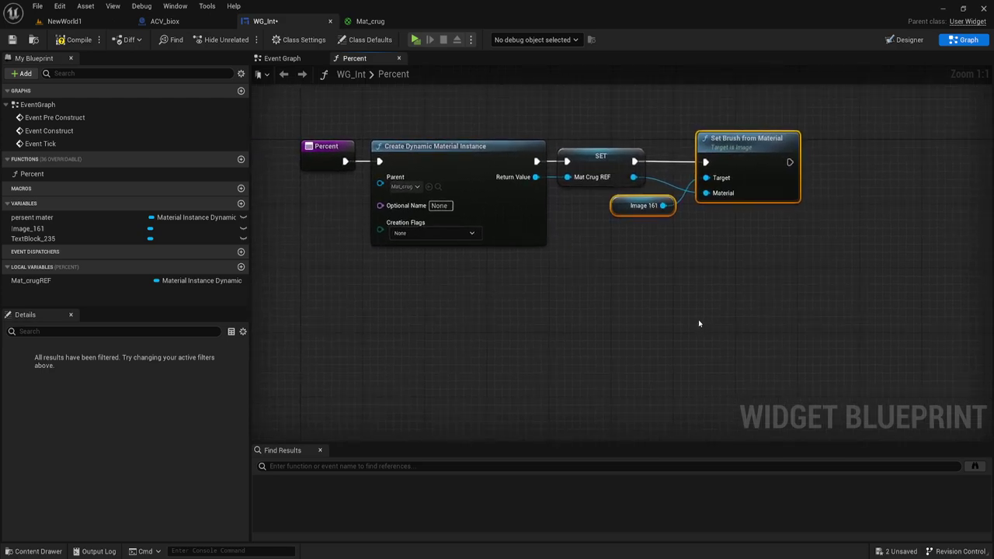
right_click_drag(776, 305, 621, 262)
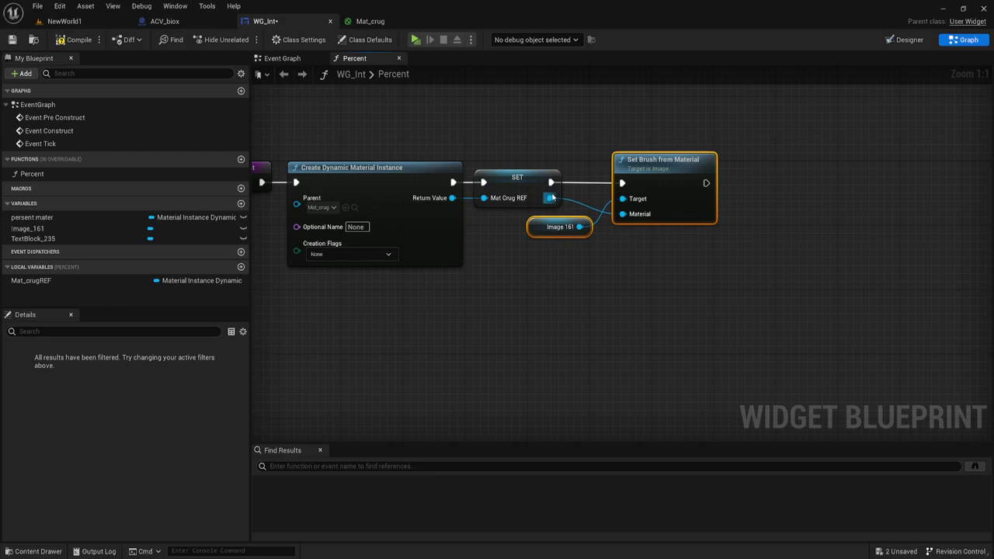
left_click_drag(552, 198, 730, 178)
type("se")
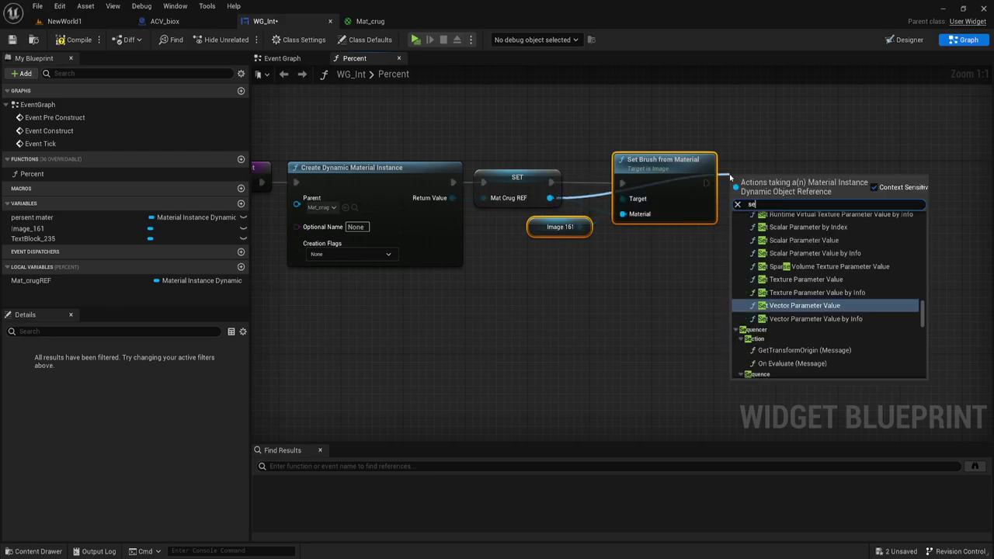
type("t")
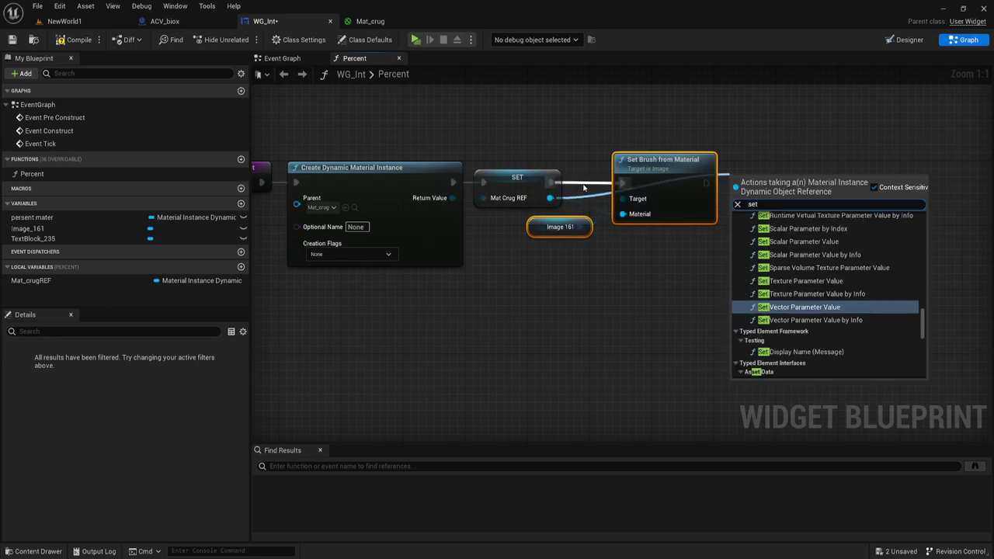
key("Escape")
right_click_drag(623, 334, 483, 283)
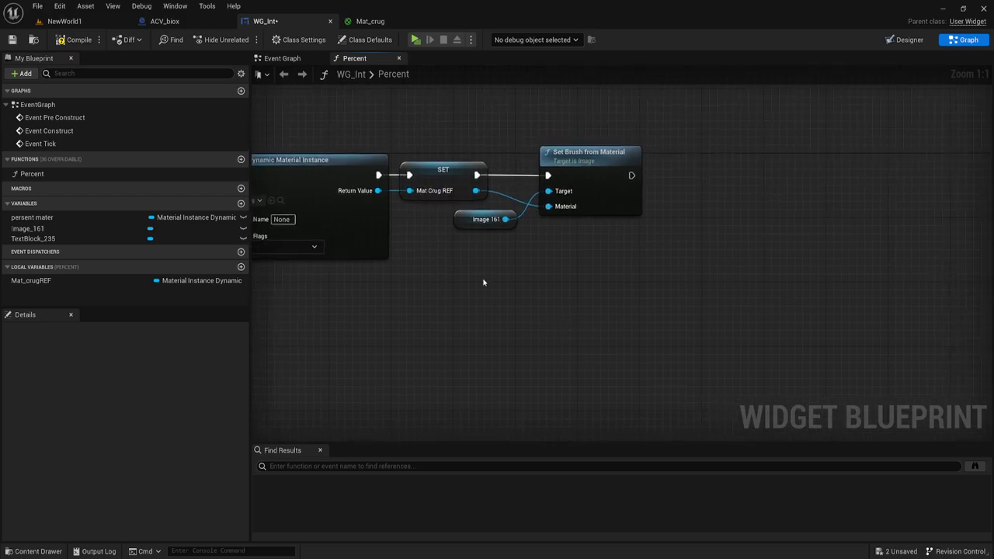
mouse_move(31, 280)
left_mouse_down("ctrl")
mouse_move(614, 235)
mouse_move(700, 161)
left_mouse_up("ctrl")
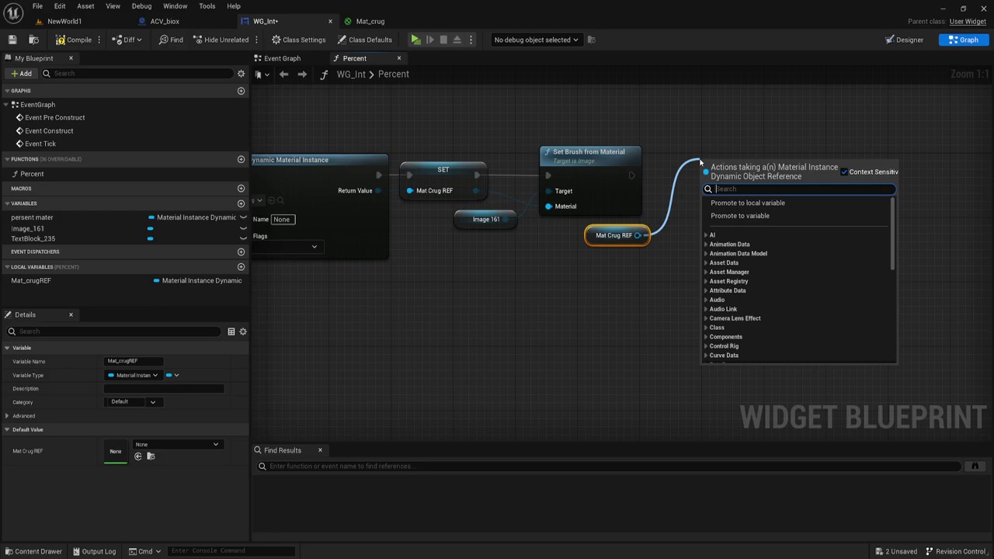
Chain a Set Scalar Parameter Value node on Mat Crug REF after Set Brush, then view Mat_crug
type("set5")
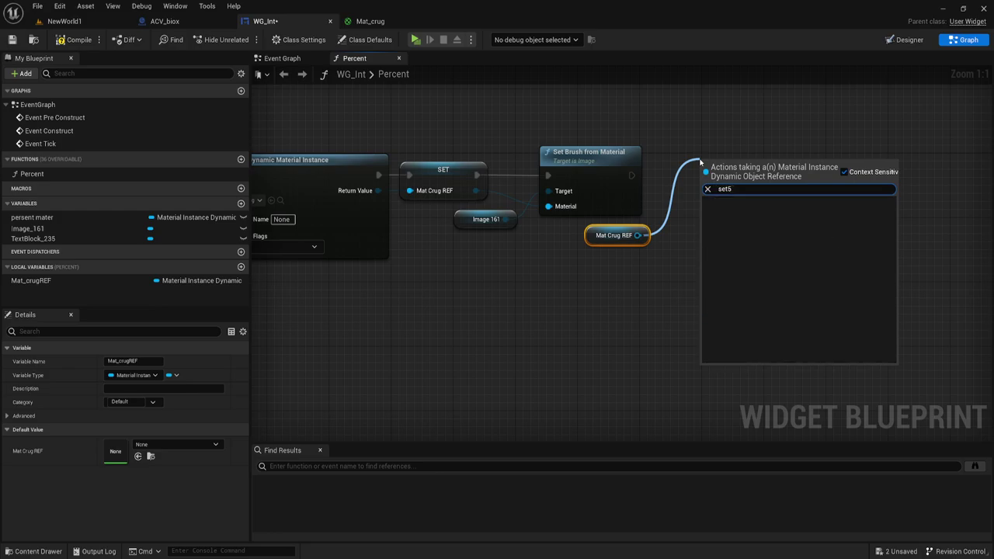
key("BackSpace")
type("sca")
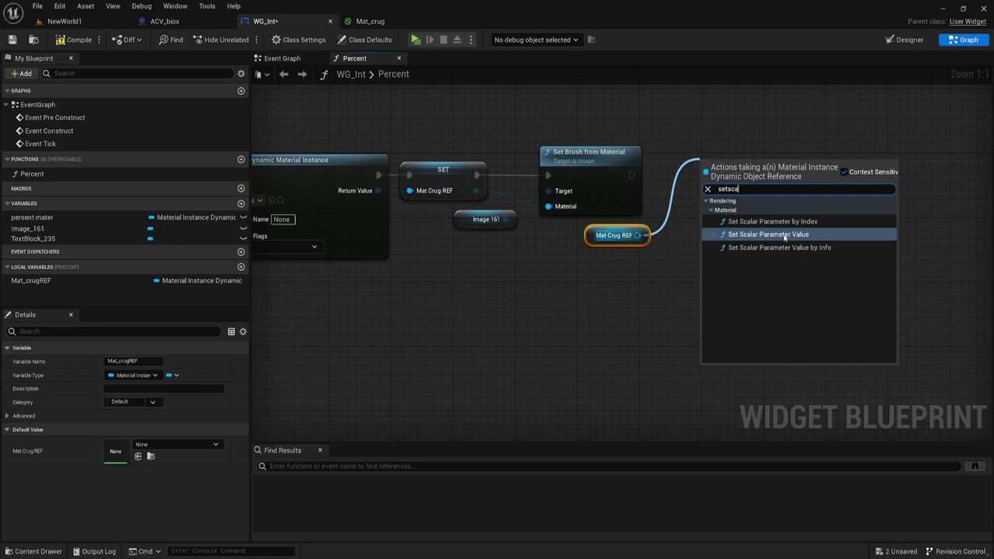
key("Return")
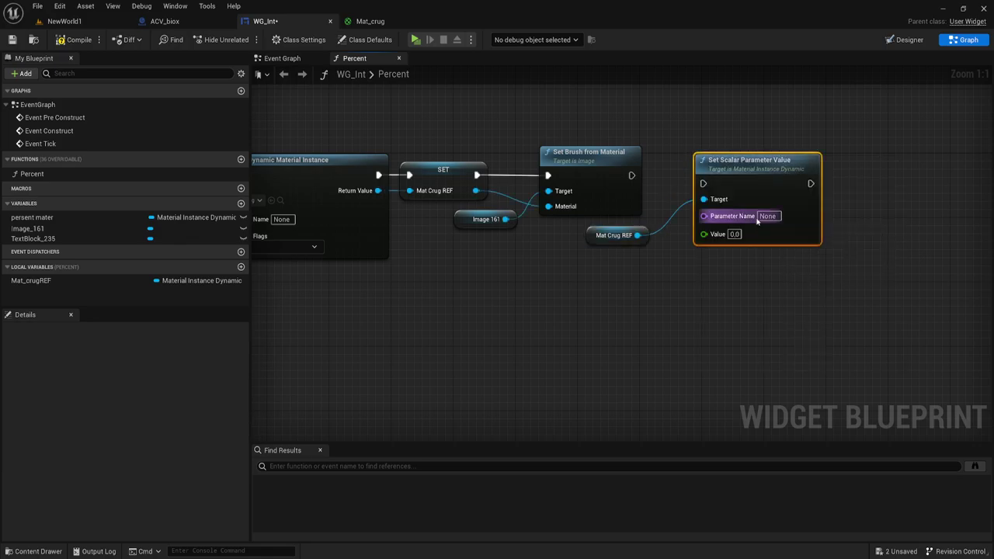
left_click_drag(702, 183, 632, 177)
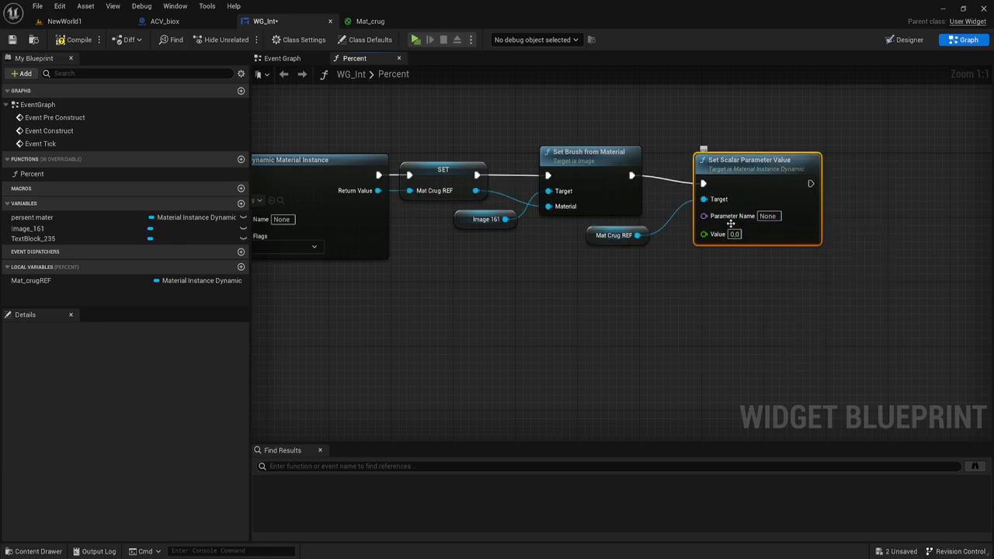
left_click(380, 21)
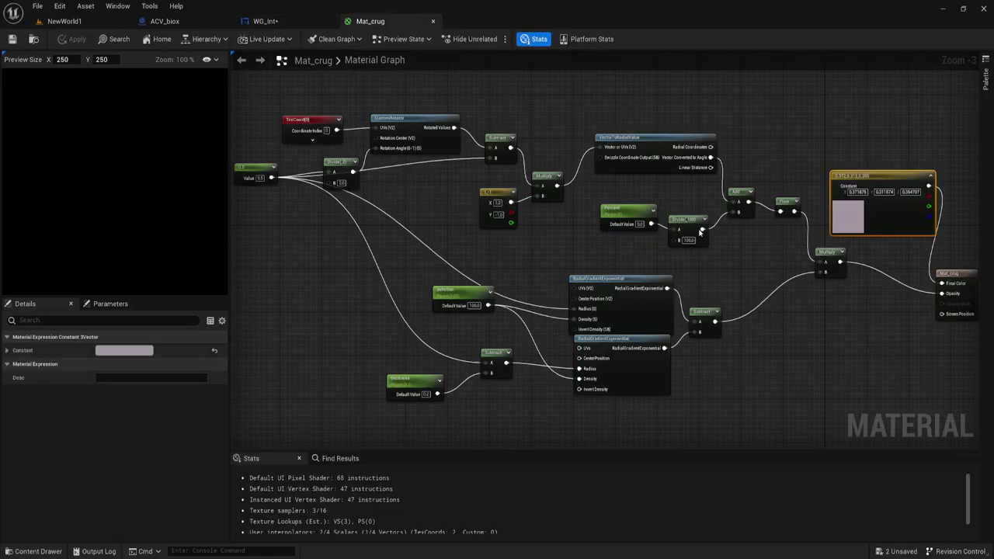
Copy the scalar parameter name 'Percent' from Mat_crug's Details, then go back to WG_Int
left_click(618, 211)
left_click(118, 350)
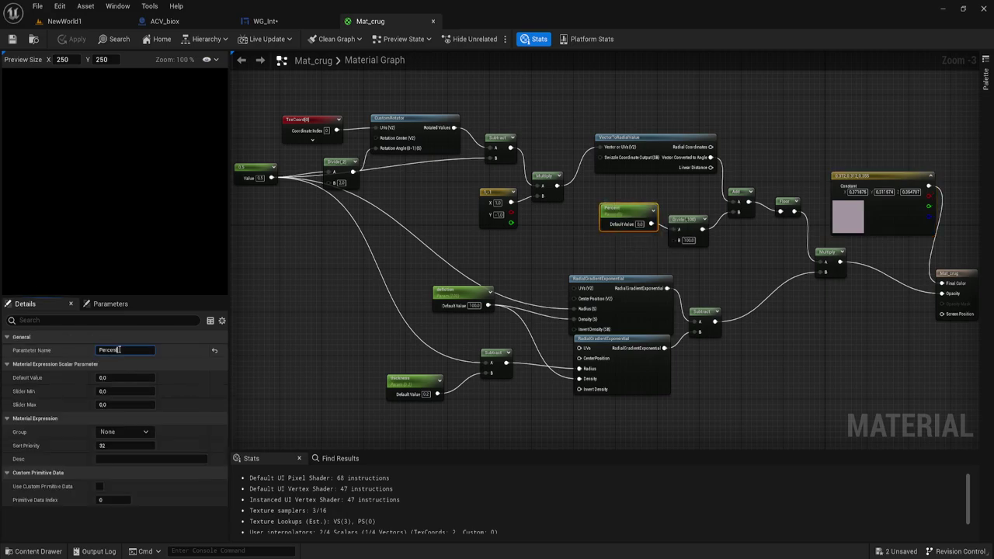
double_click(122, 350)
key("ctrl+c")
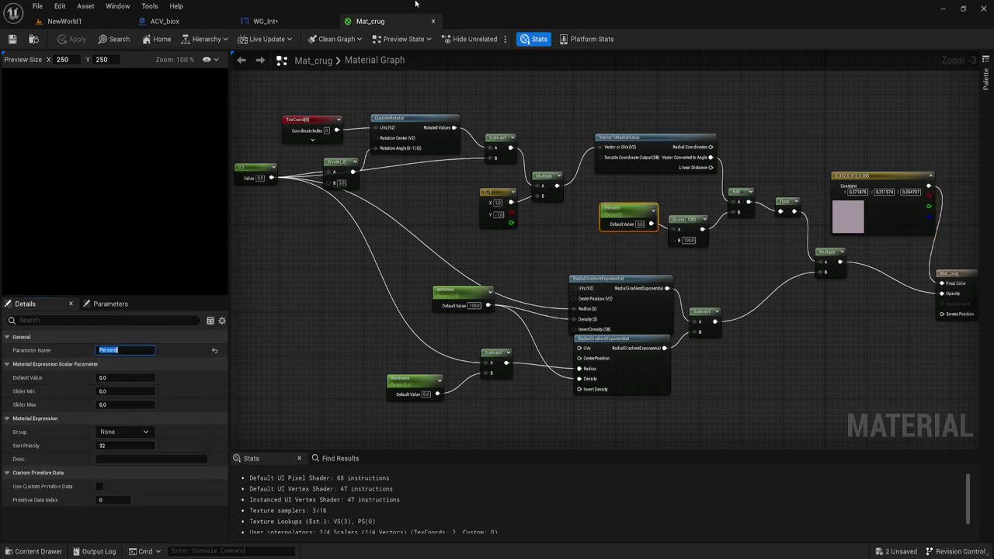
left_click(273, 22)
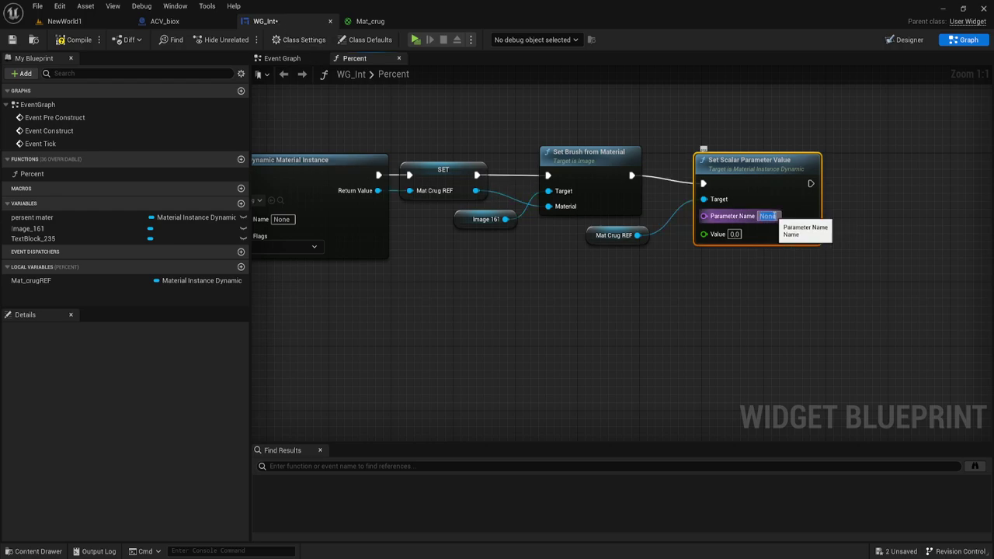
Set Parameter Name to Percent, drive its value from a new Value input, then show Designer
key("ctrl+v")
left_click(753, 303)
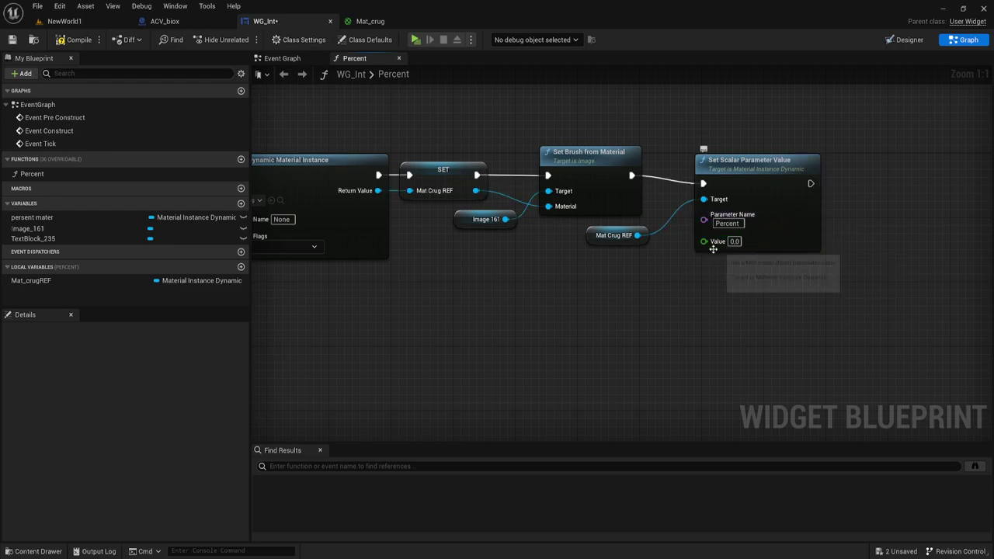
mouse_move(577, 283)
right_mouse_down()
mouse_move(633, 266)
mouse_move(739, 267)
right_mouse_up()
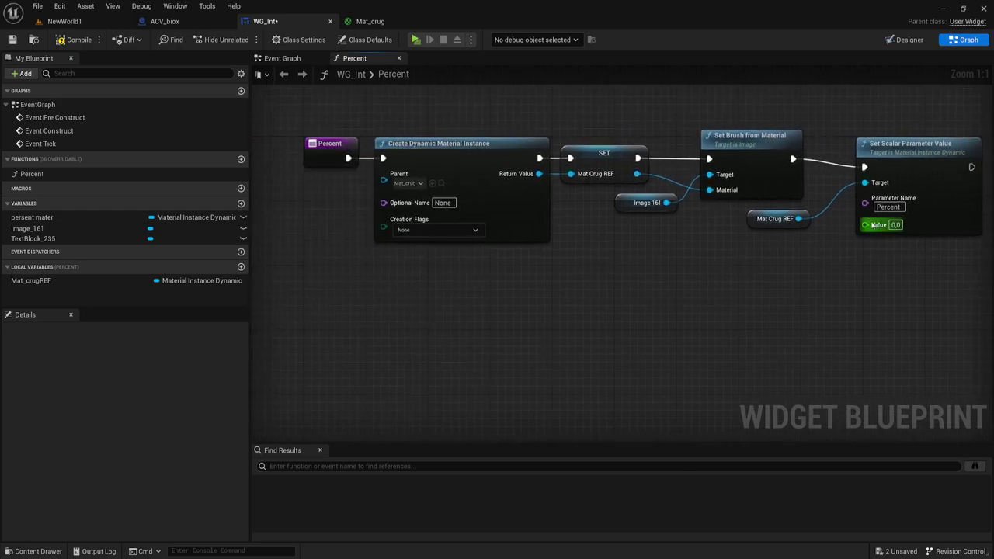
left_click_drag(864, 224, 327, 169)
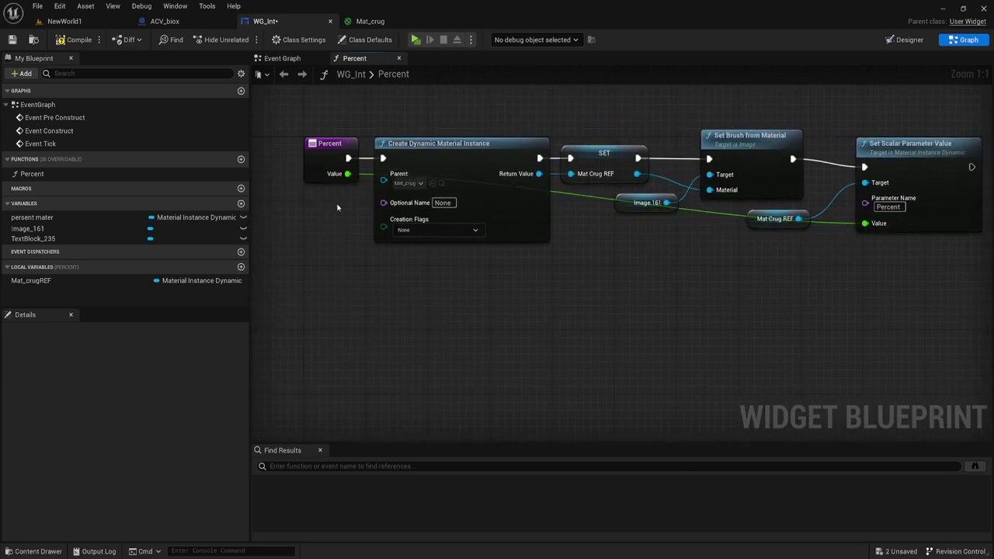
right_click_drag(491, 235, 489, 242)
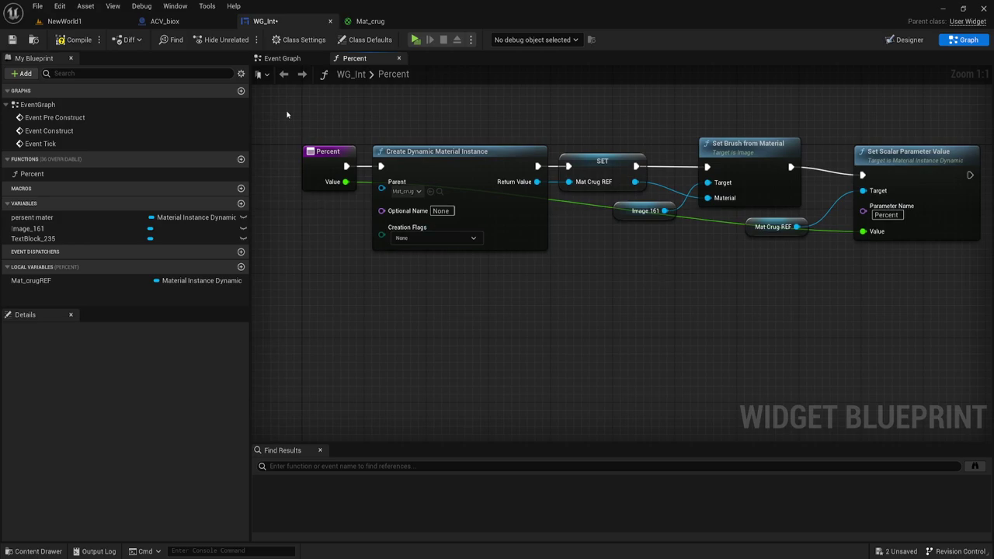
left_click_drag(284, 120, 366, 205)
left_click(760, 263)
right_click_drag(761, 263, 713, 279)
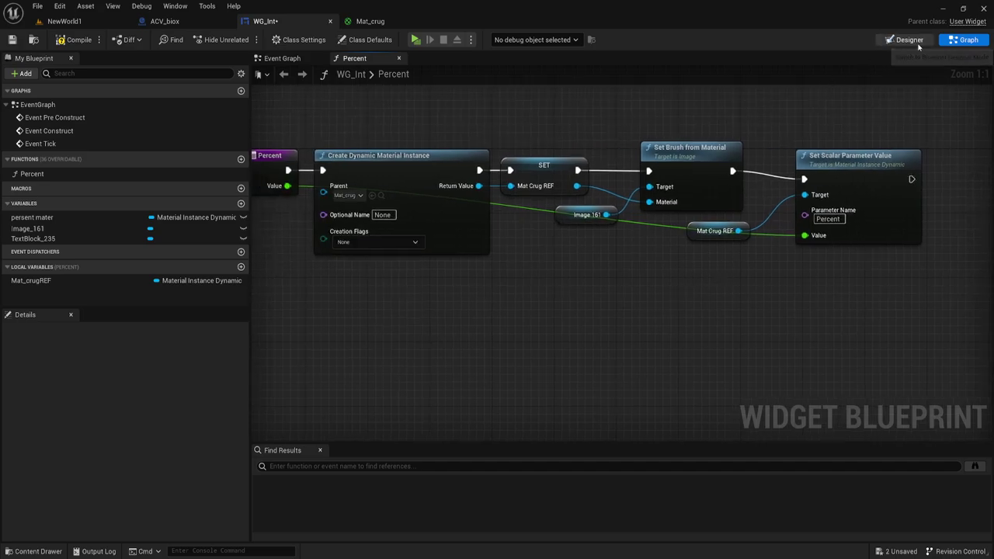
left_click(906, 40)
scroll(486, 202, "up", 5)
scroll(484, 200, "up", 4)
Select the E text block TextBlock_235 in Designer, then go back to the Percent graph
left_click(485, 200)
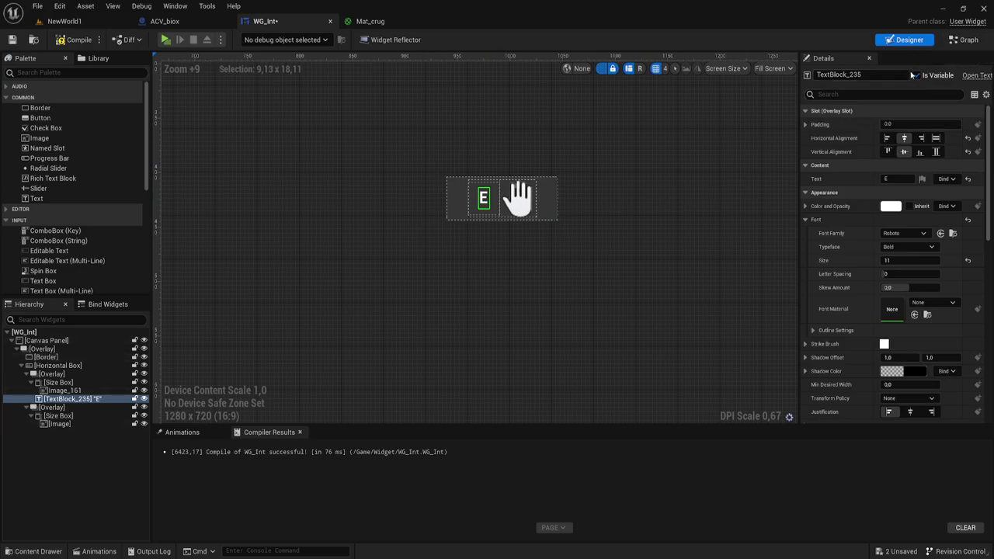
left_click(963, 39)
right_click_drag(669, 268, 587, 255)
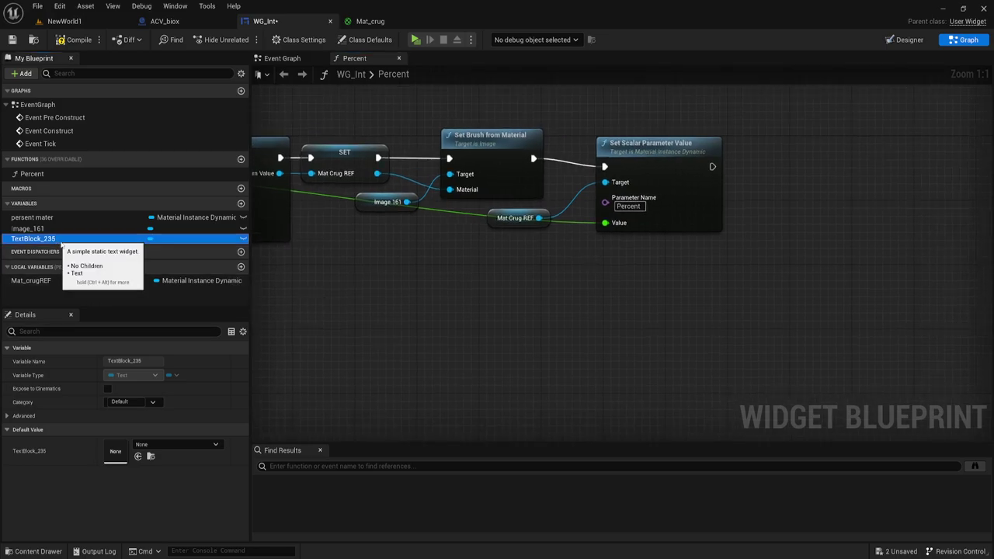
Add a TextBlock_235 getter and a SetText node chained after Set Scalar Parameter Value
left_click_drag(70, 239, 743, 110)
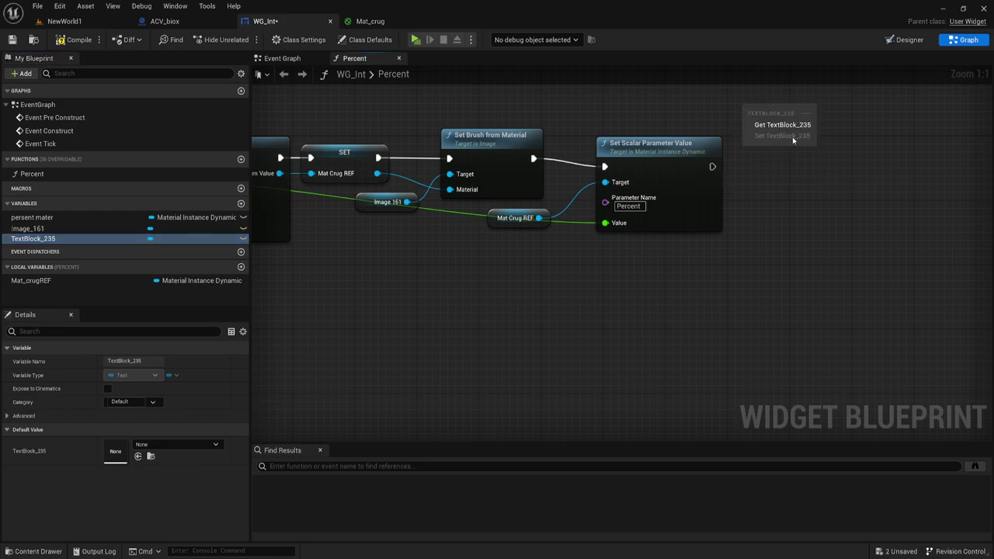
left_click(781, 124)
right_click_drag(774, 140, 674, 152)
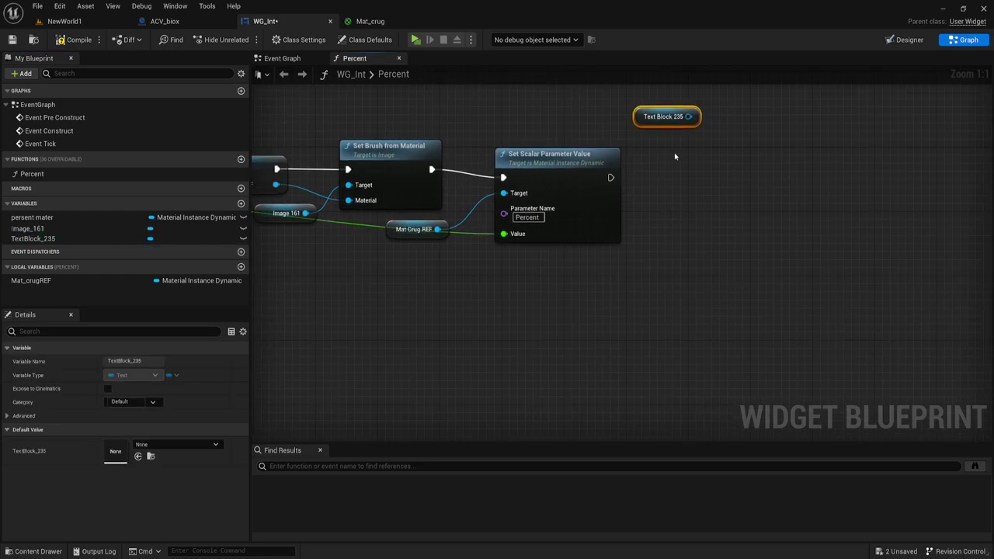
left_click_drag(688, 117, 733, 208)
type("set text")
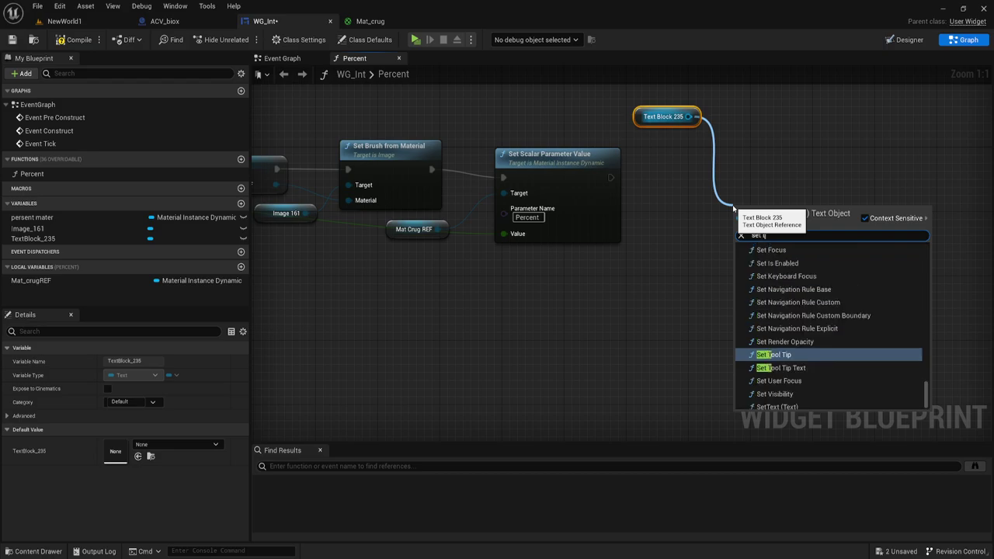
left_click(776, 402)
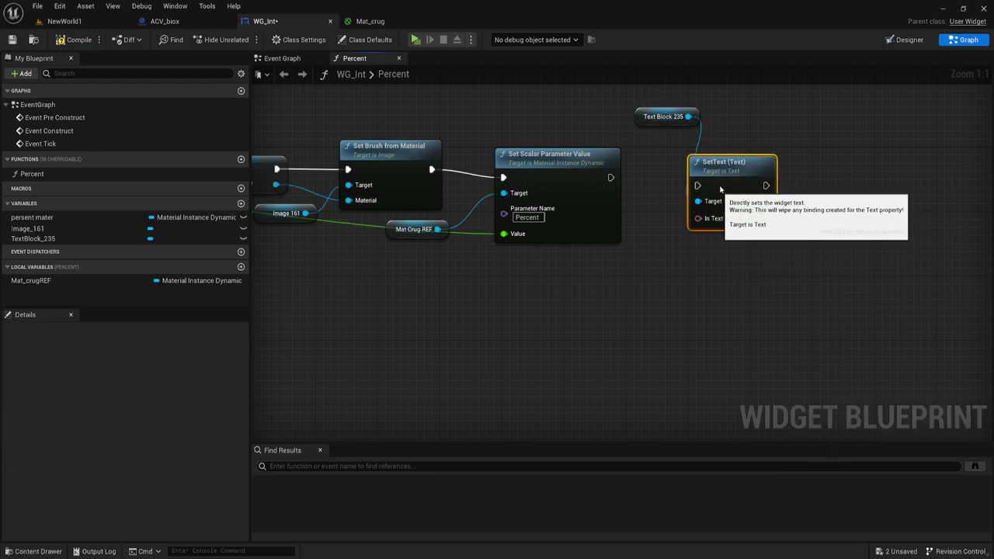
mouse_move(760, 240)
left_mouse_down()
mouse_move(716, 182)
mouse_move(697, 178)
left_mouse_up()
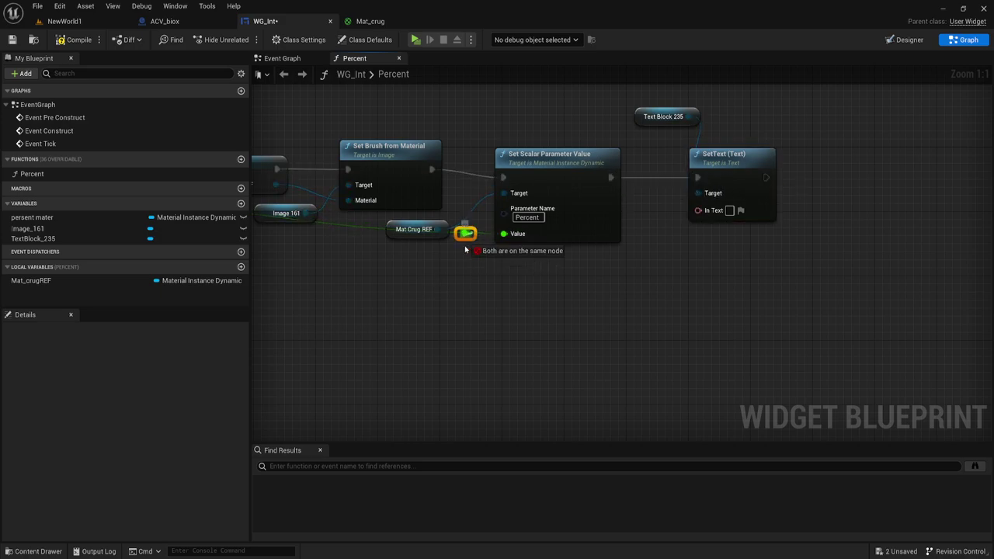
Feed the Value float through To Text (Float) into SetText's In Text and arrange the nodes
left_click_drag(464, 233, 542, 275)
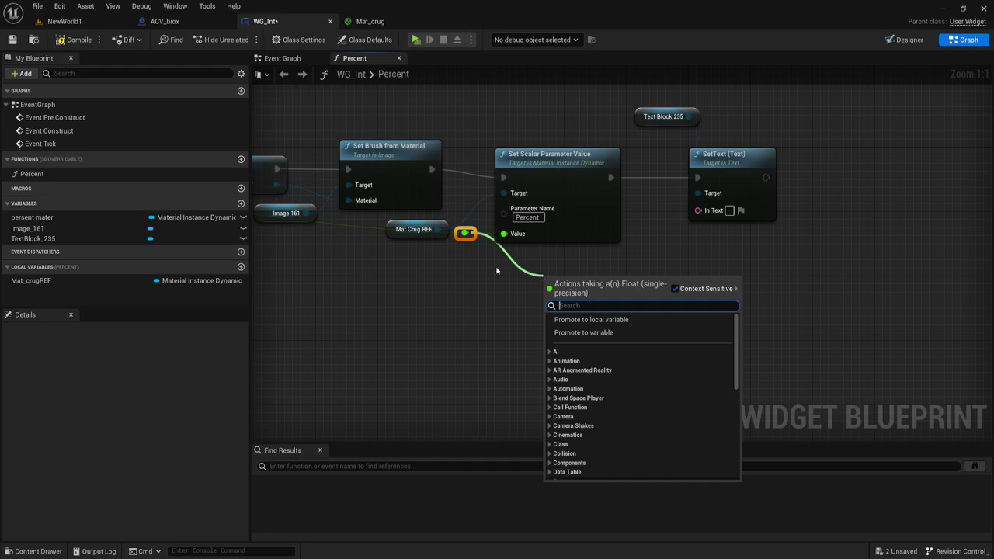
key("Escape")
left_click_drag(464, 233, 707, 211)
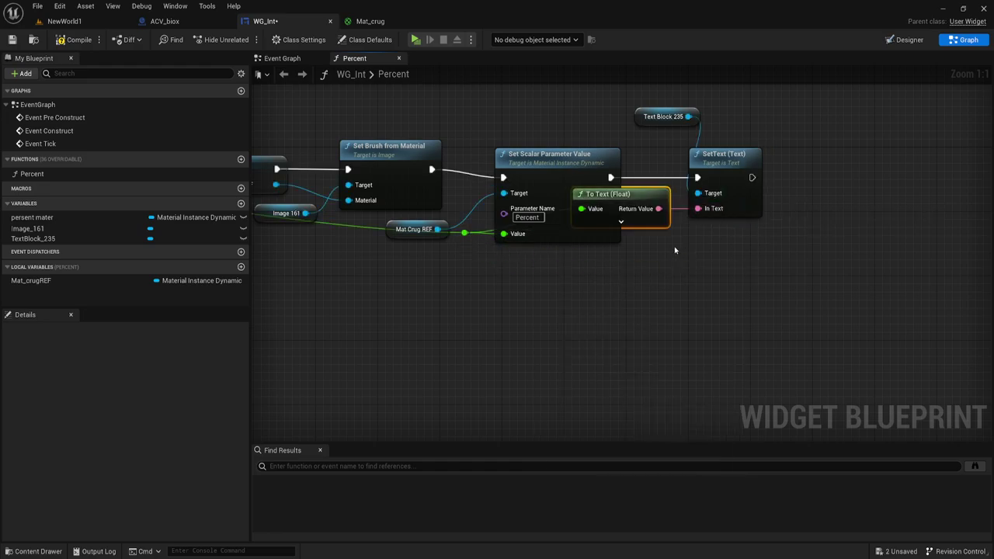
left_click_drag(626, 216, 649, 278)
left_click(649, 277)
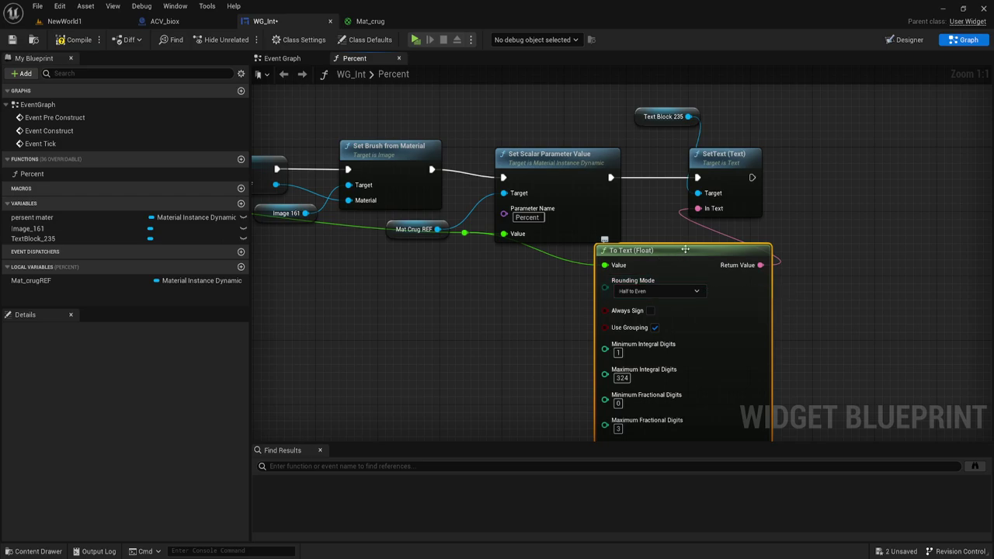
left_click_drag(681, 248, 650, 249)
right_click_drag(882, 304, 885, 257)
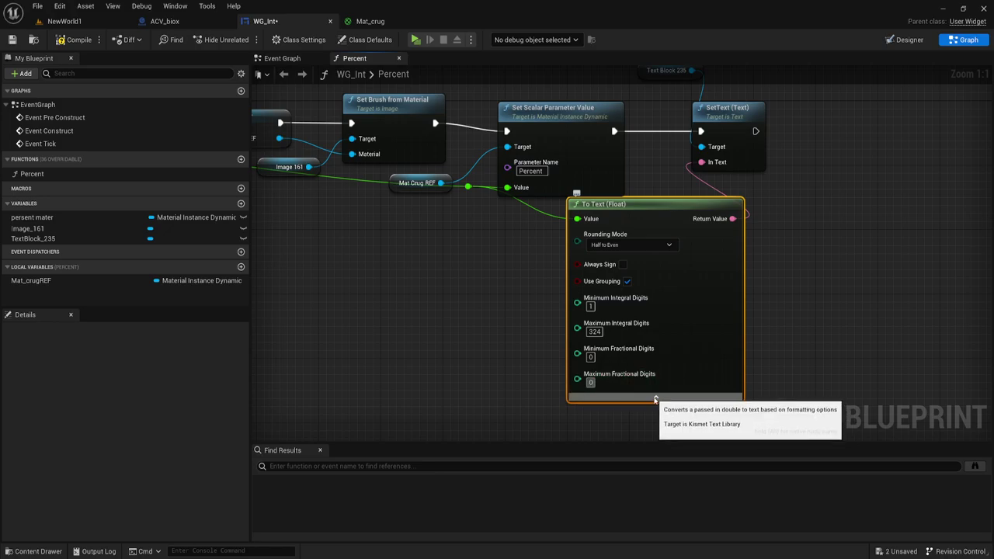
left_click(660, 397)
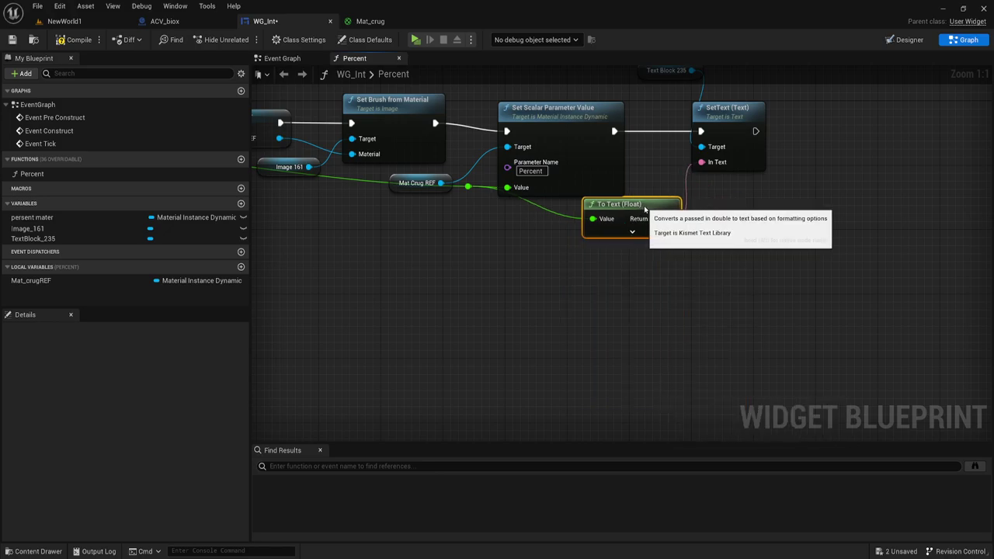
right_click_drag(710, 236, 920, 297)
left_click_drag(861, 135, 837, 128)
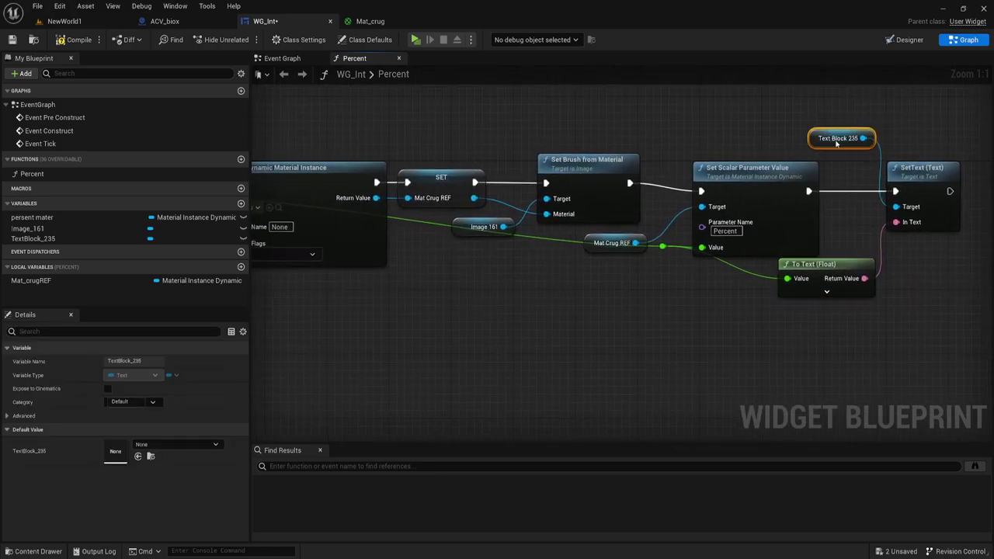
mouse_move(521, 296)
right_mouse_down()
mouse_move(500, 257)
mouse_move(481, 264)
right_mouse_up()
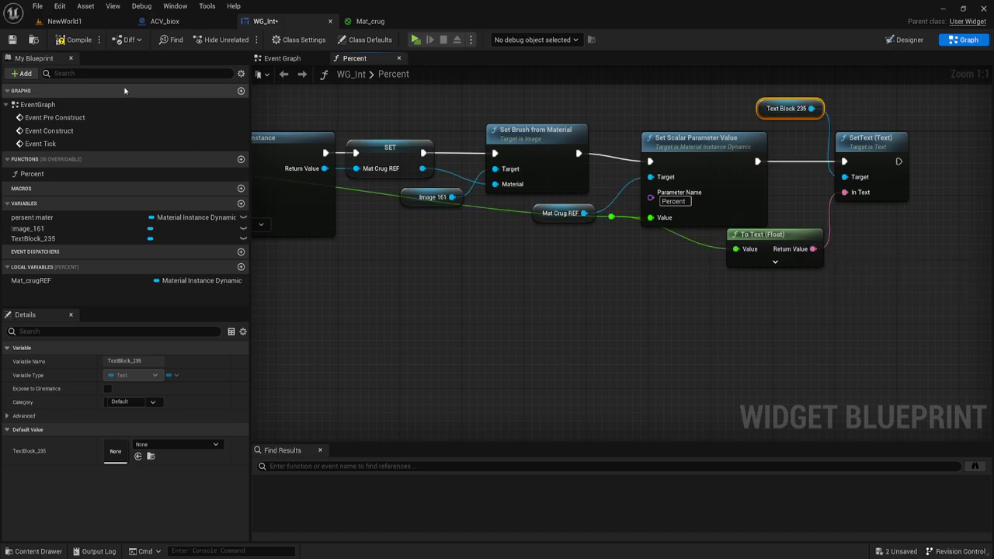
Compile the WG_Int widget blueprint and glance at the Mat_crug material graph
left_click(72, 39)
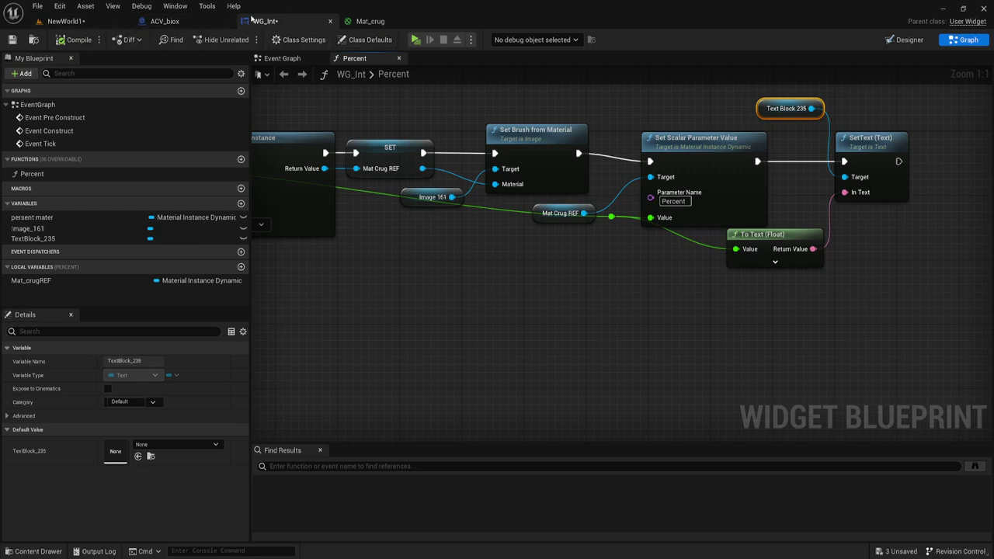
right_click_drag(303, 237, 452, 301)
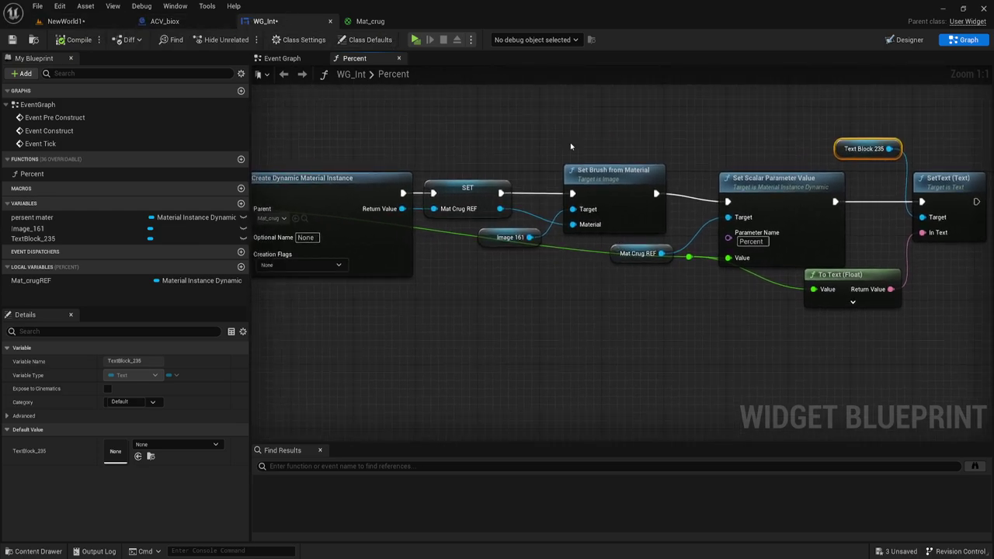
left_click(369, 21)
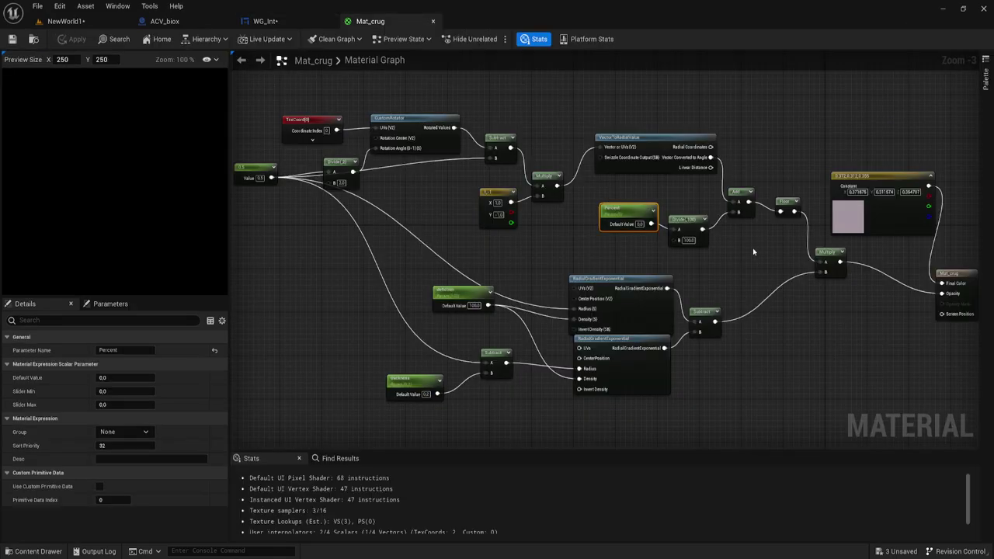
left_click(286, 21)
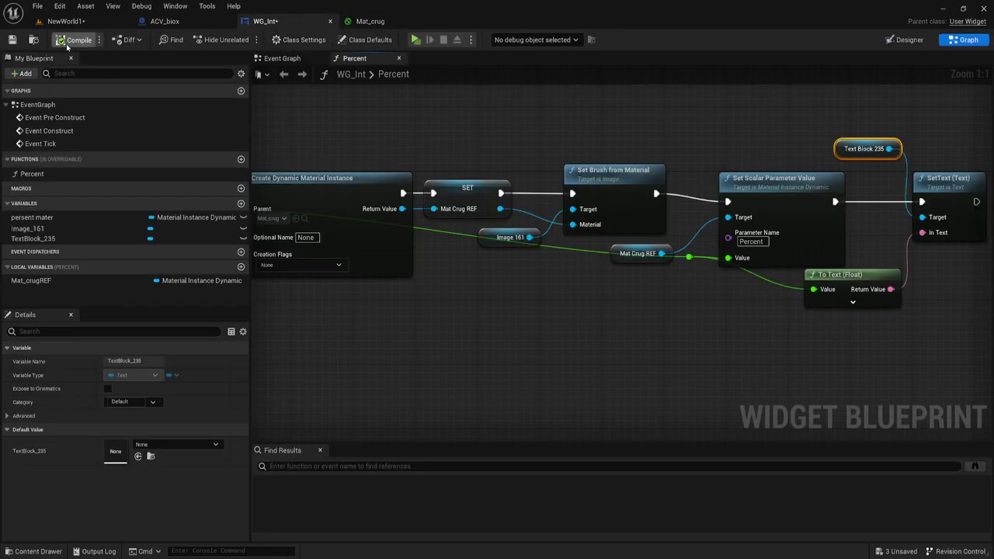
left_click(165, 21)
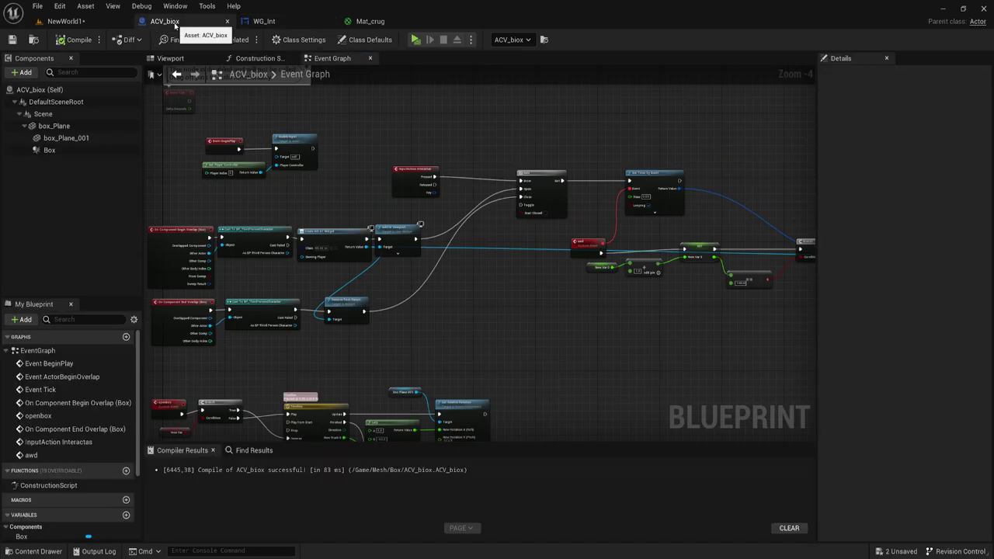
scroll(463, 271, "up", 3)
scroll(497, 232, "up", 3)
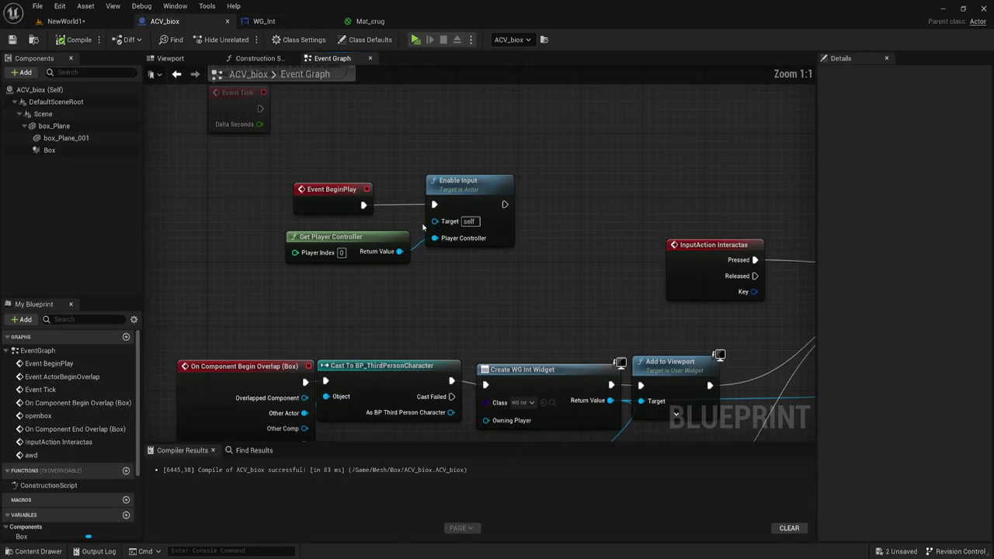
right_click_drag(534, 221, 421, 160)
scroll(422, 162, "down", 2)
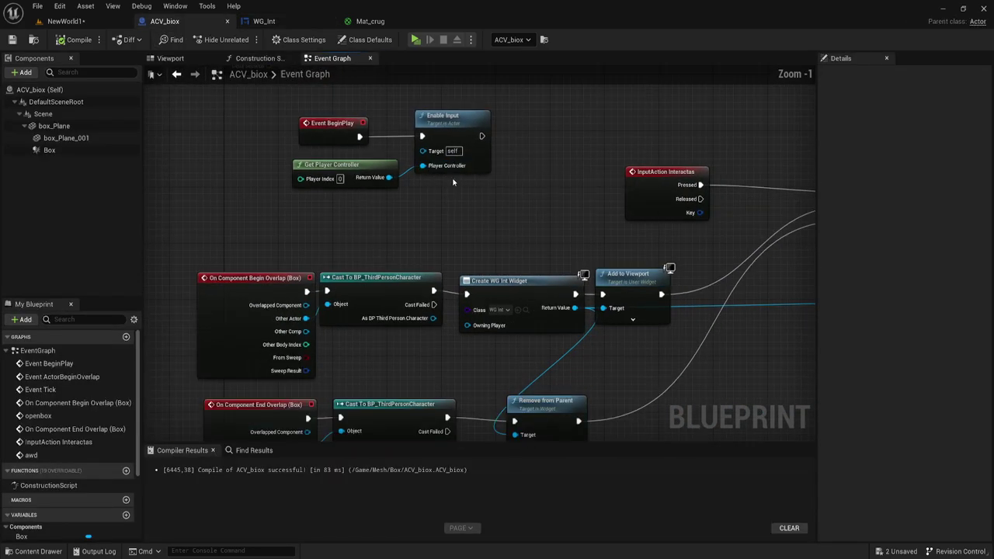
left_click(406, 158, "ctrl")
scroll(525, 240, "down", 2)
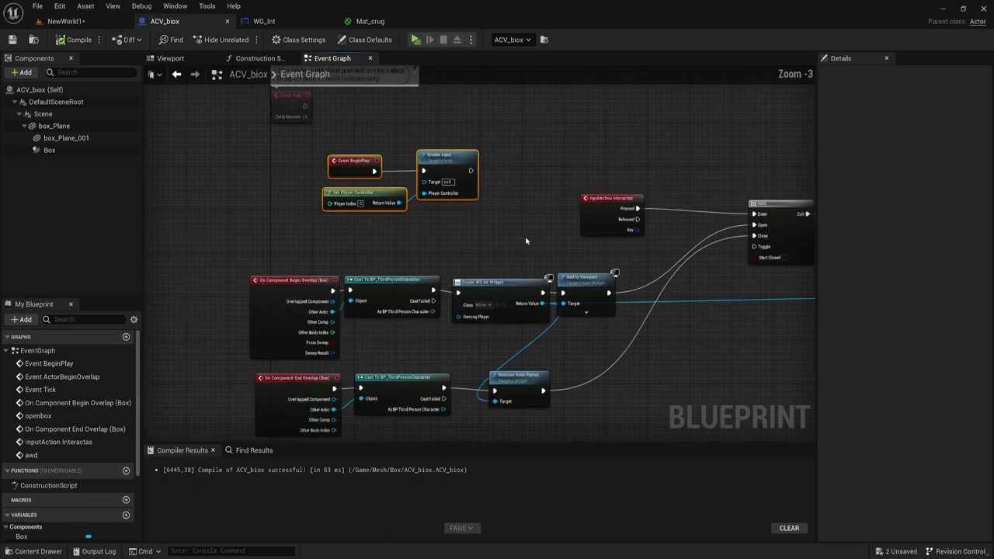
mouse_move(486, 251)
right_mouse_down()
mouse_move(447, 221)
mouse_move(429, 228)
right_mouse_up()
left_click(460, 152)
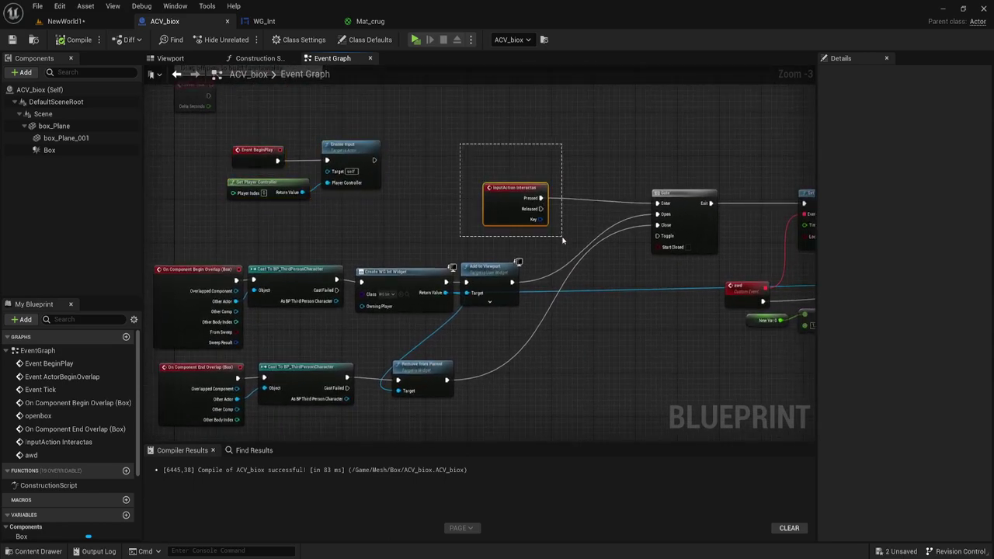
left_click_drag(563, 241, 562, 239)
scroll(555, 234, "up", 2)
scroll(544, 218, "down", 2)
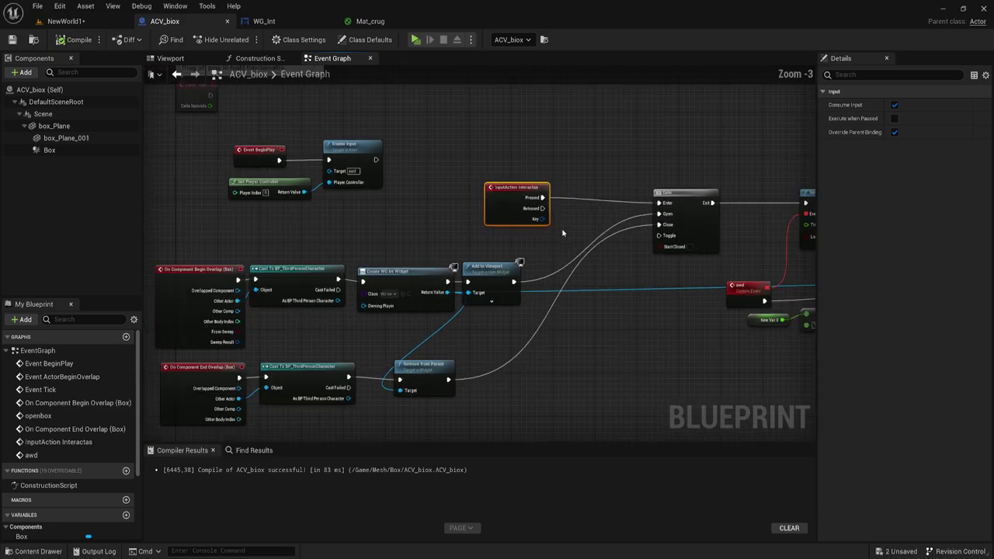
right_click_drag(559, 248, 512, 239)
left_click_drag(610, 202, 657, 266)
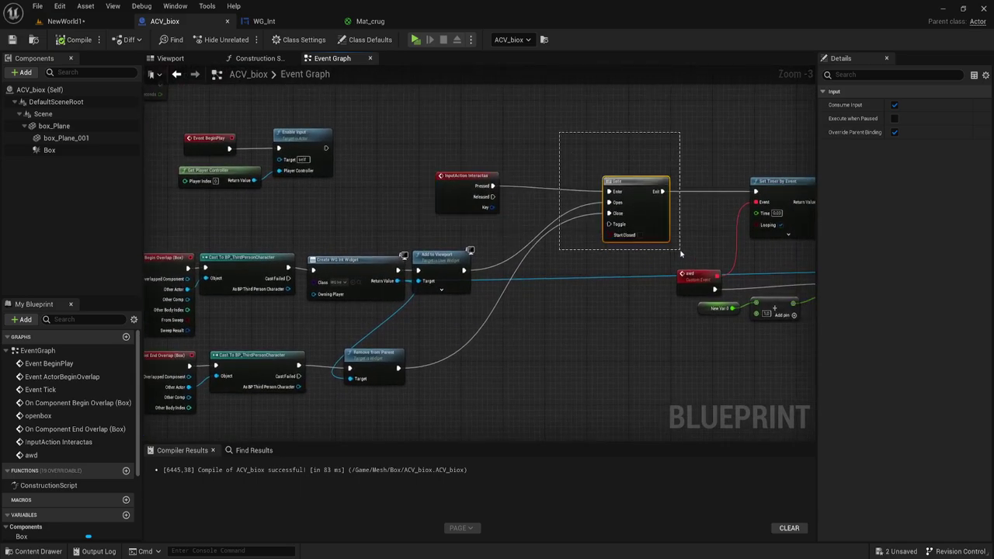
left_click_drag(621, 202, 615, 197)
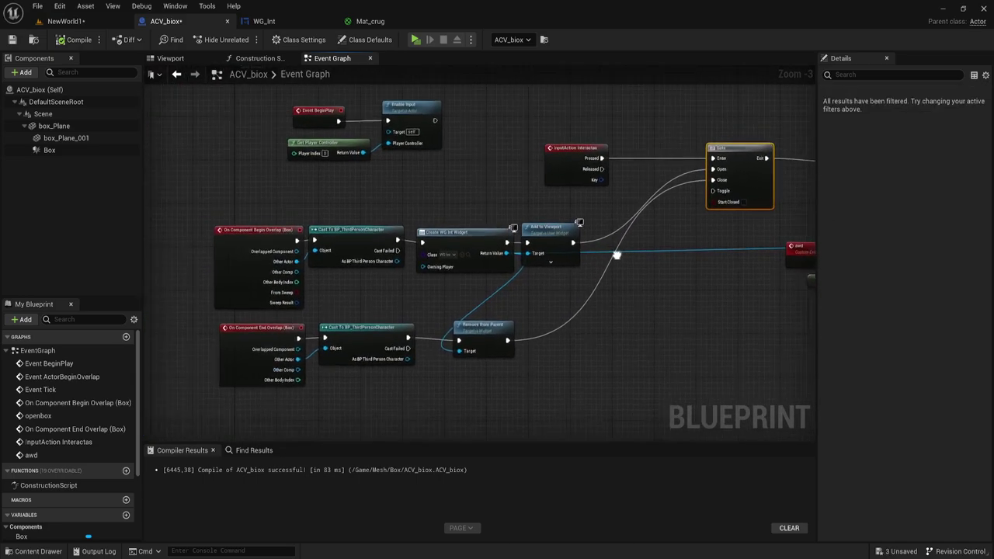
right_click_drag(483, 270, 626, 223)
mouse_move(307, 211)
left_mouse_down()
mouse_move(402, 255)
mouse_move(590, 266)
left_mouse_up()
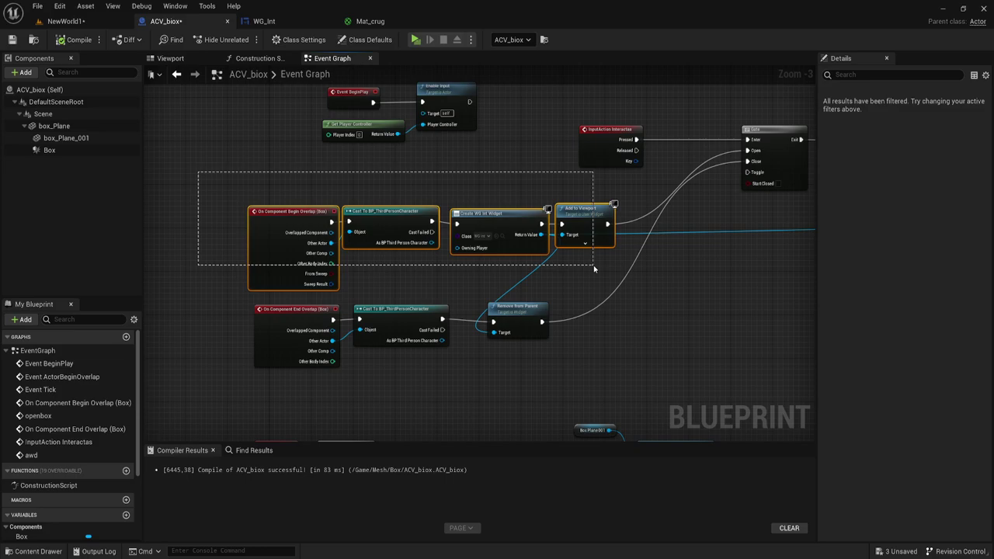
mouse_move(557, 281)
right_mouse_down()
mouse_move(298, 309)
mouse_move(332, 298)
right_mouse_up()
left_click_drag(209, 349, 510, 275)
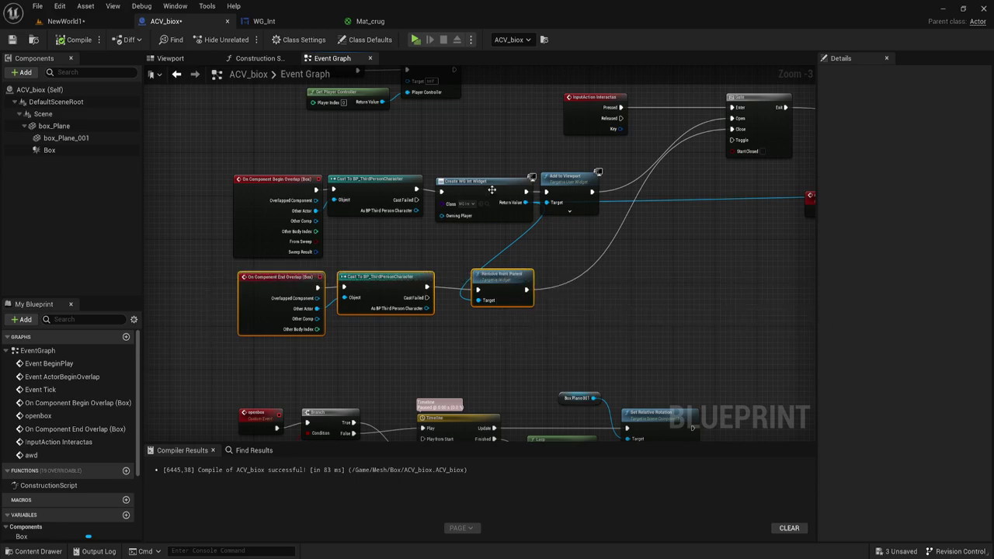
right_click_drag(494, 217, 390, 162)
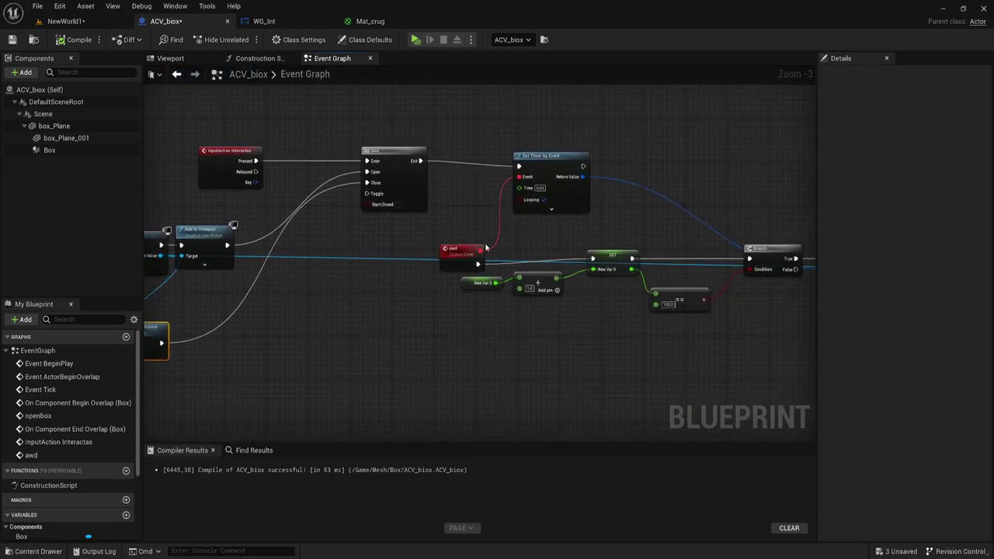
scroll(389, 162, "up", 1)
scroll(513, 227, "down", 2)
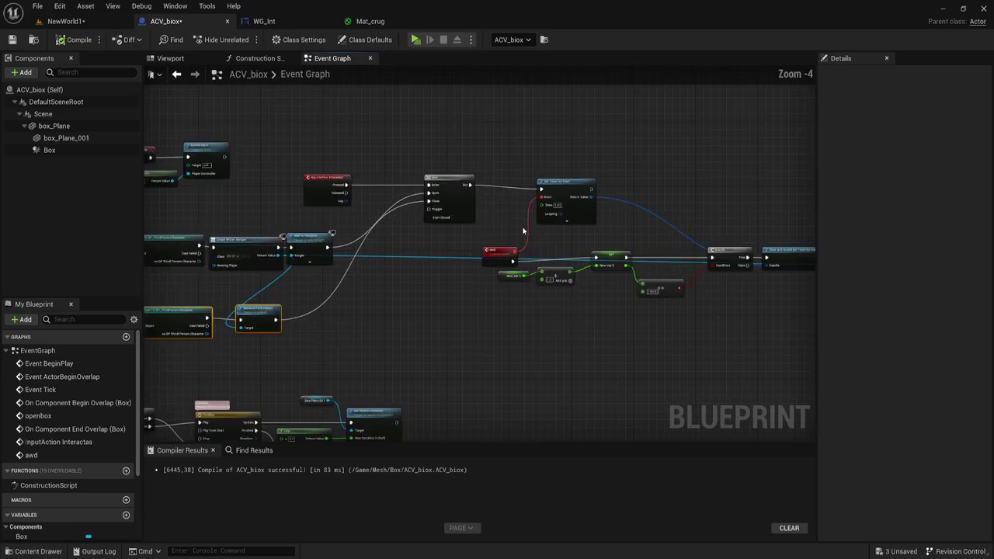
right_click_drag(512, 226, 362, 197)
scroll(360, 198, "up", 2)
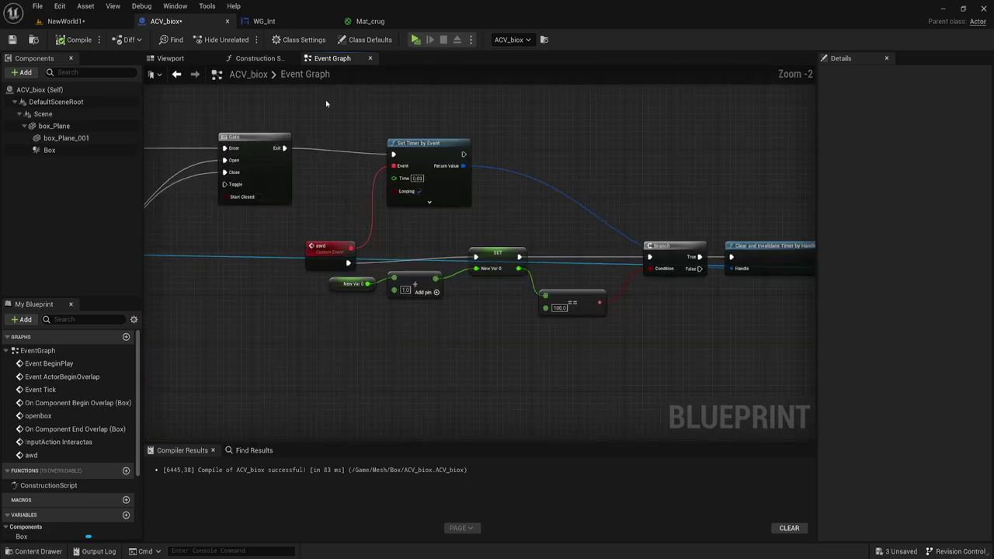
left_click_drag(325, 99, 625, 343)
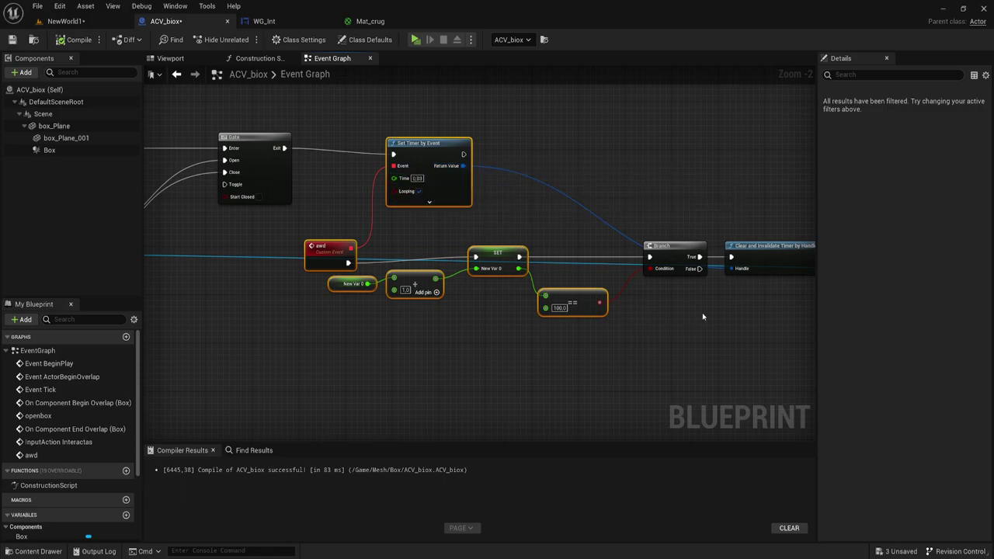
right_click_drag(490, 265, 426, 201)
left_click_drag(277, 247, 436, 226)
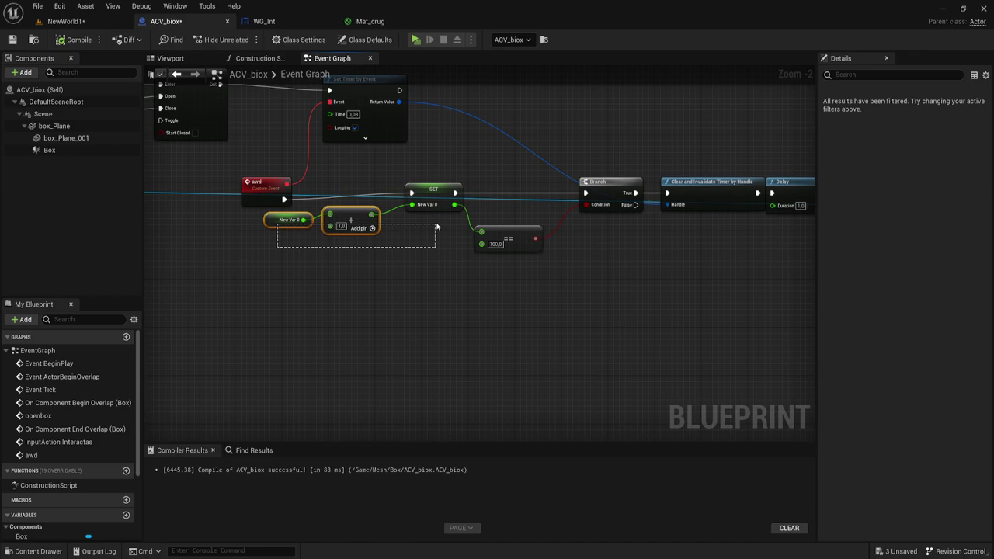
right_click_drag(781, 337, 528, 310)
left_click(398, 249)
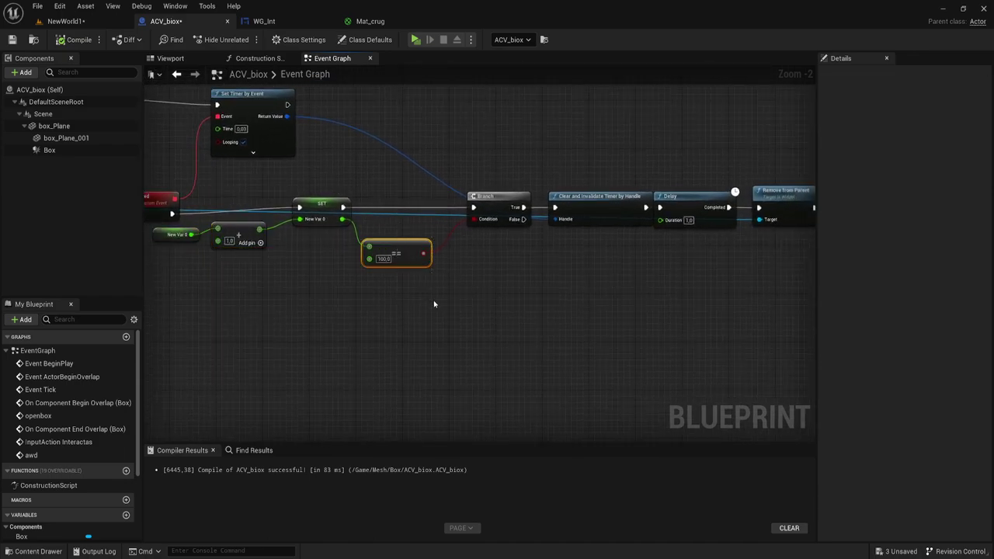
mouse_move(435, 303)
right_mouse_down()
mouse_move(632, 291)
mouse_move(520, 303)
right_mouse_up()
left_click_drag(454, 288, 759, 315)
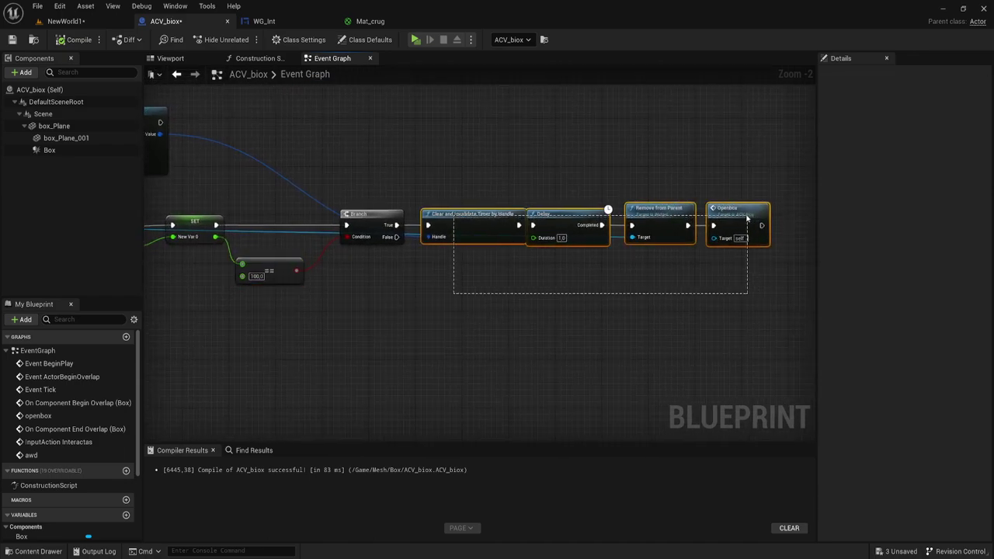
right_click_drag(590, 295, 624, 280)
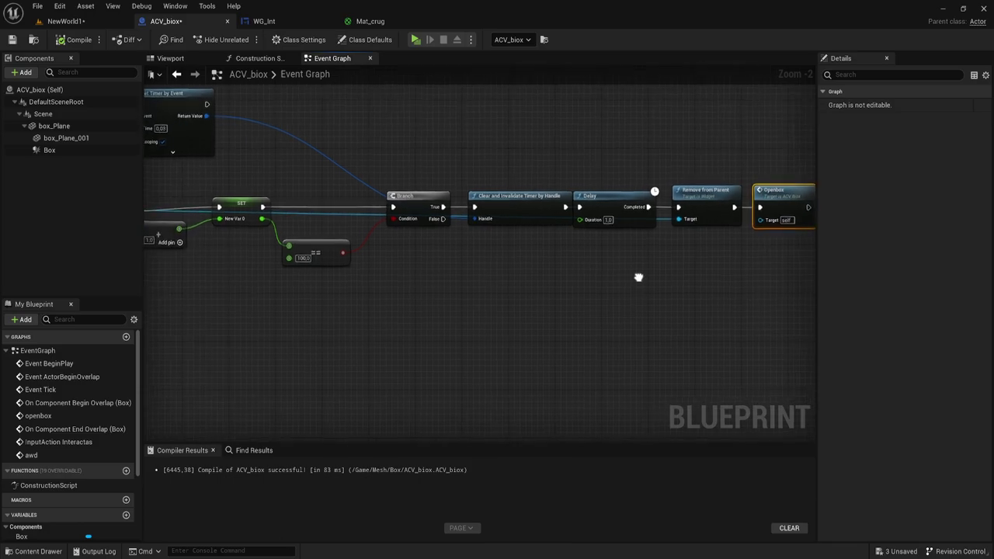
scroll(518, 262, "up", 2)
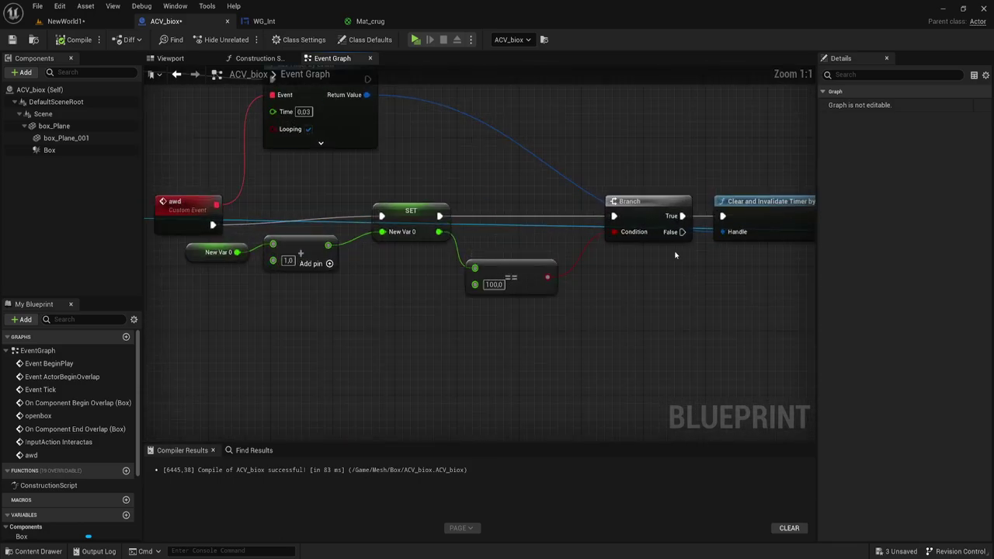
scroll(675, 254, "down", 1)
scroll(606, 233, "down", 2)
scroll(561, 219, "down", 1)
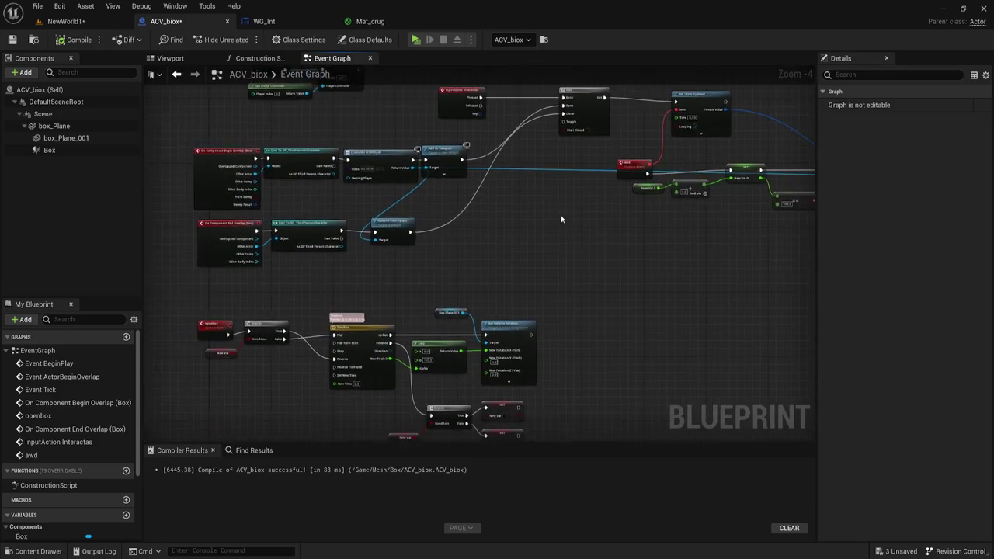
scroll(515, 195, "up", 1)
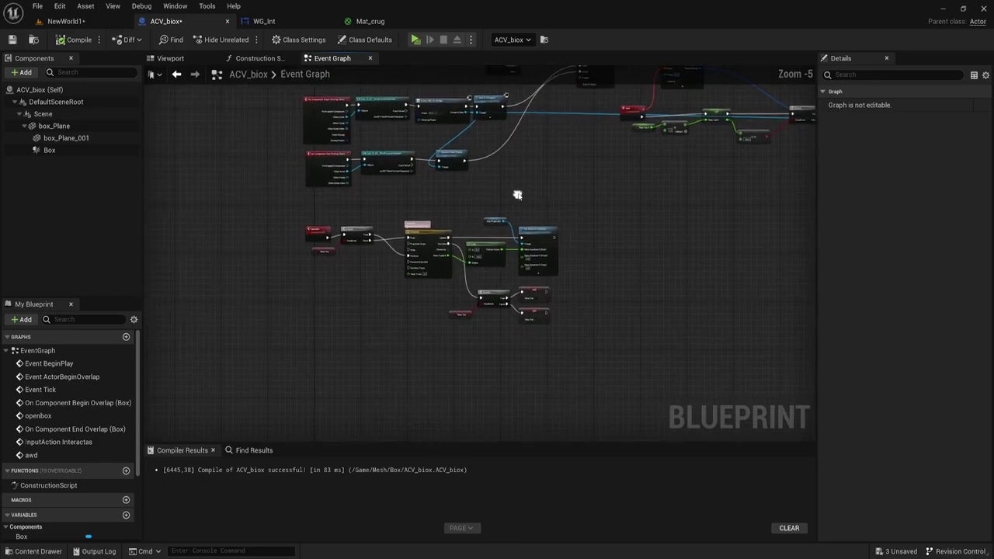
scroll(492, 211, "up", 1)
scroll(492, 211, "down", 1)
left_click_drag(209, 195, 752, 375)
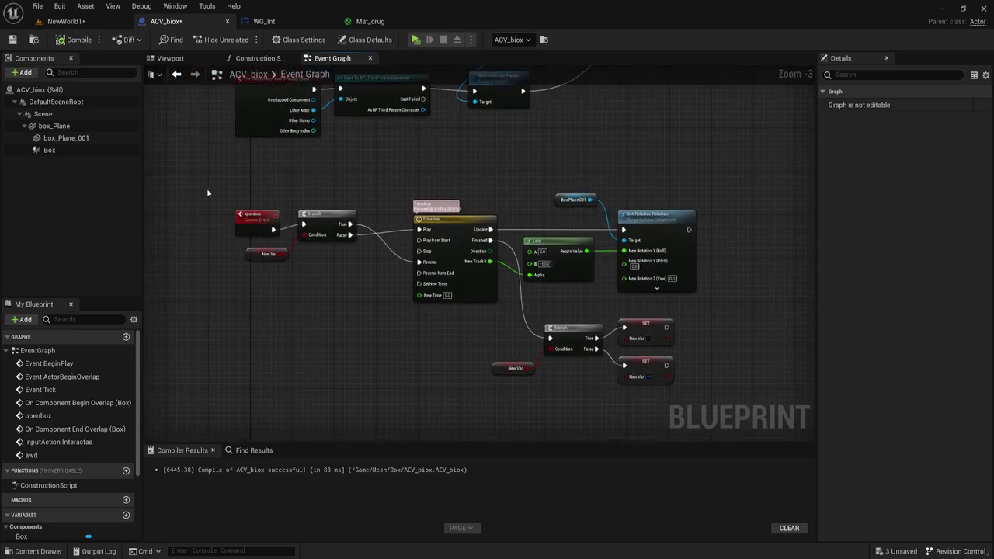
left_click(736, 308)
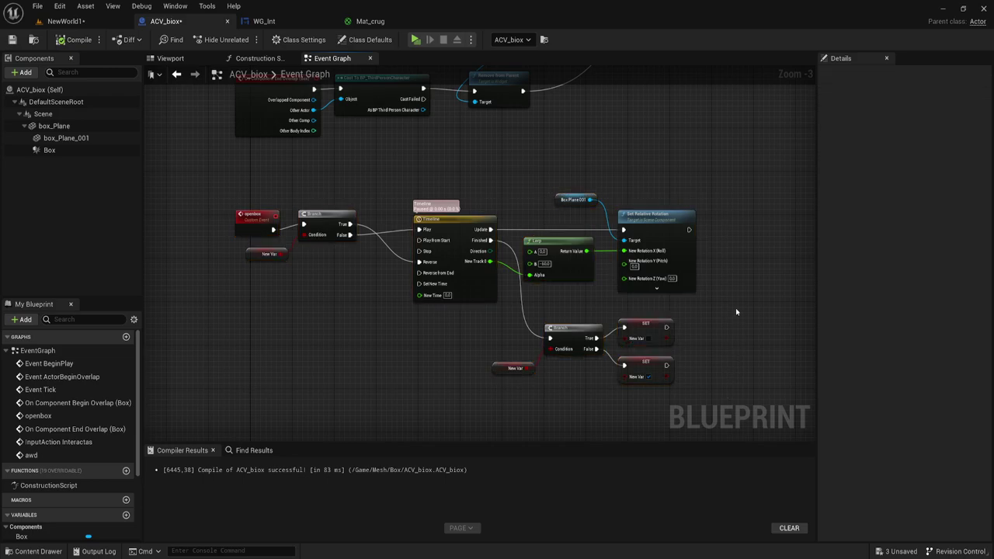
right_click_drag(650, 202, 419, 318)
scroll(474, 316, "down", 2)
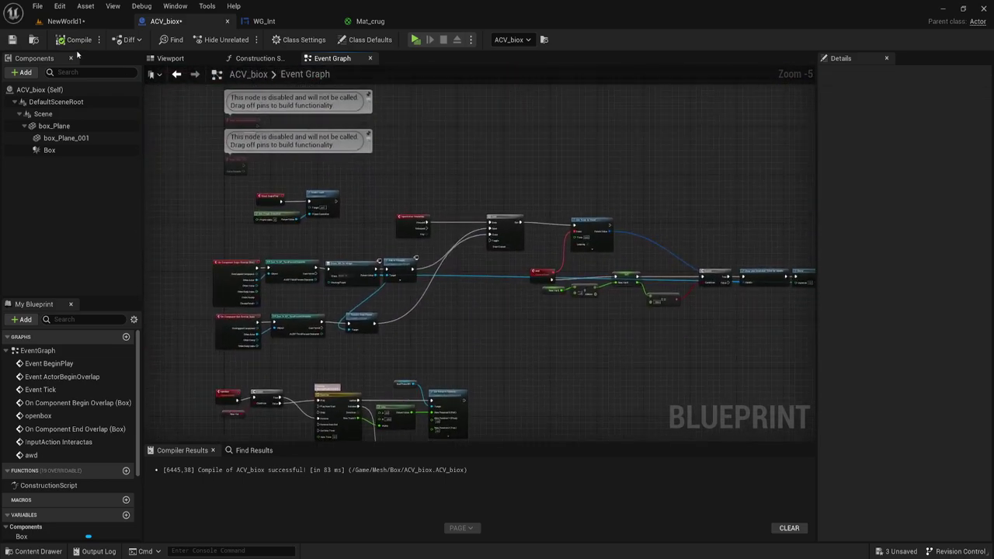
scroll(370, 248, "up", 5)
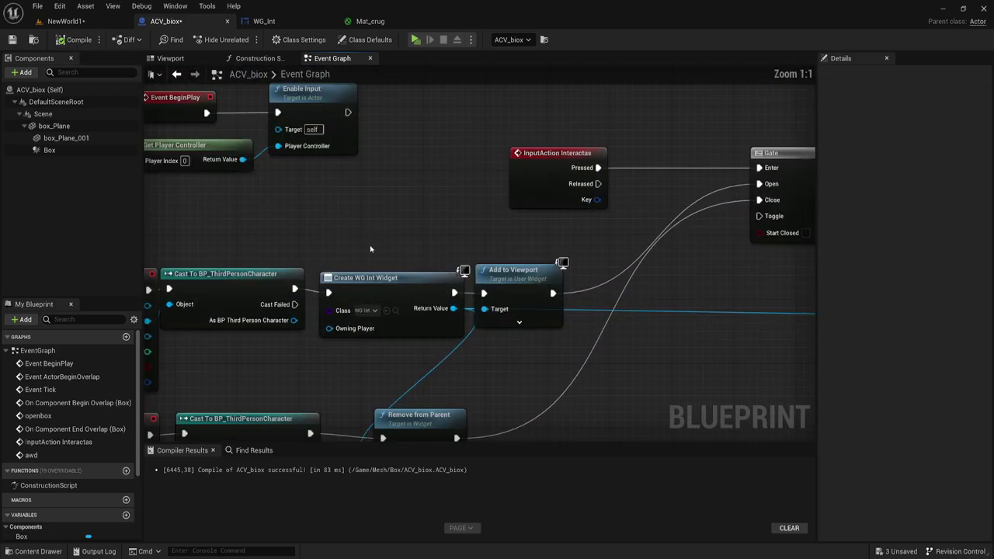
right_click_drag(370, 248, 497, 170)
left_click_drag(481, 145, 535, 295)
left_click(494, 232)
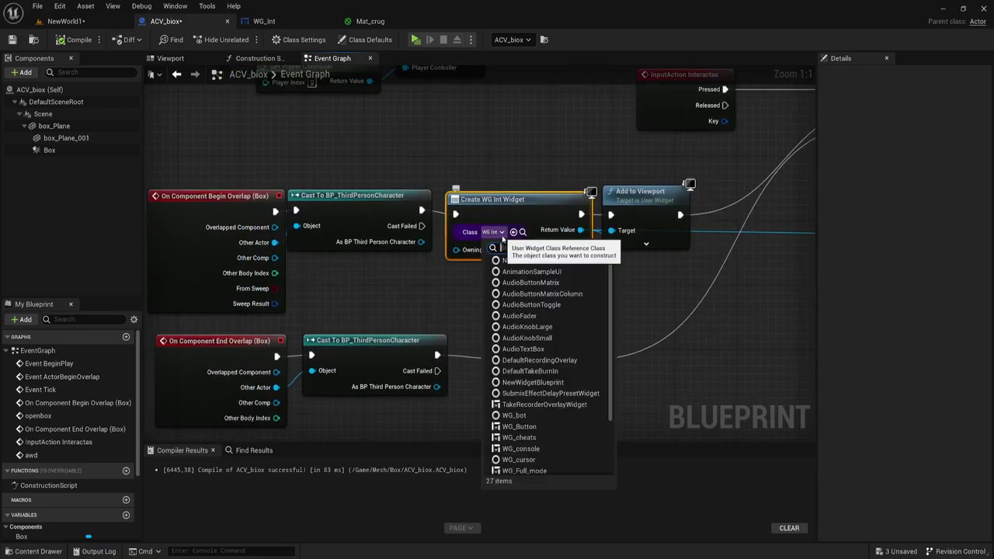
left_click(493, 232)
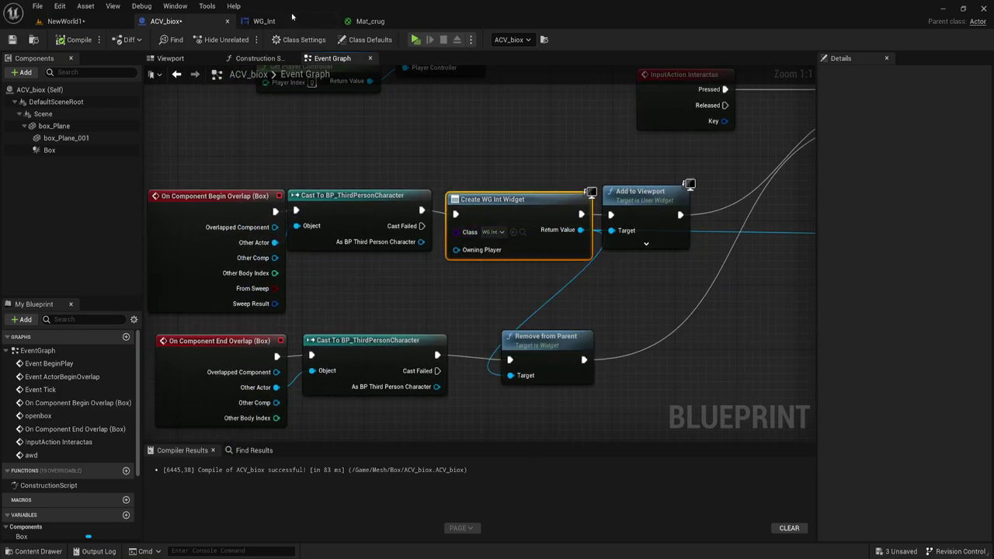
double_click(532, 211)
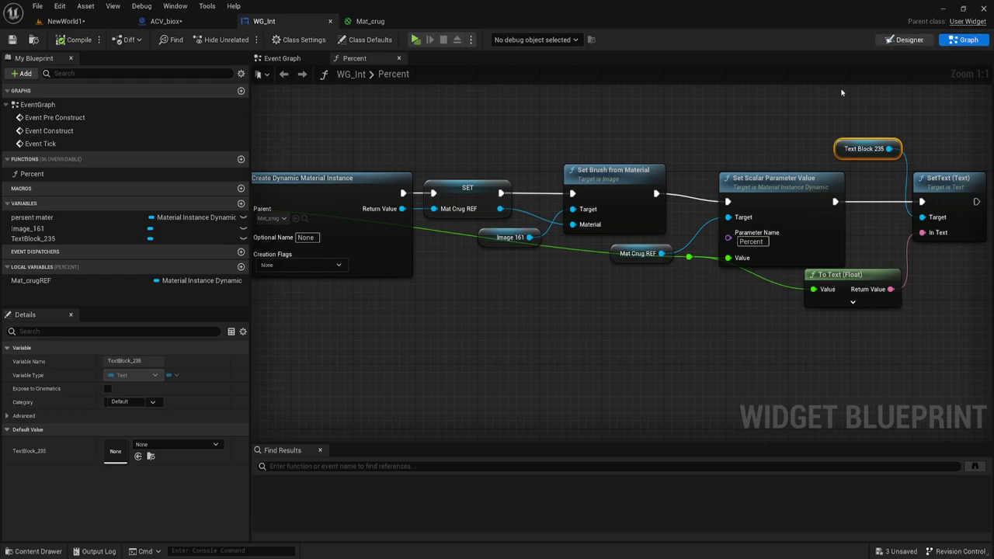
left_click(905, 40)
scroll(492, 225, "up", 1)
scroll(493, 224, "up", 4)
scroll(513, 233, "up", 4)
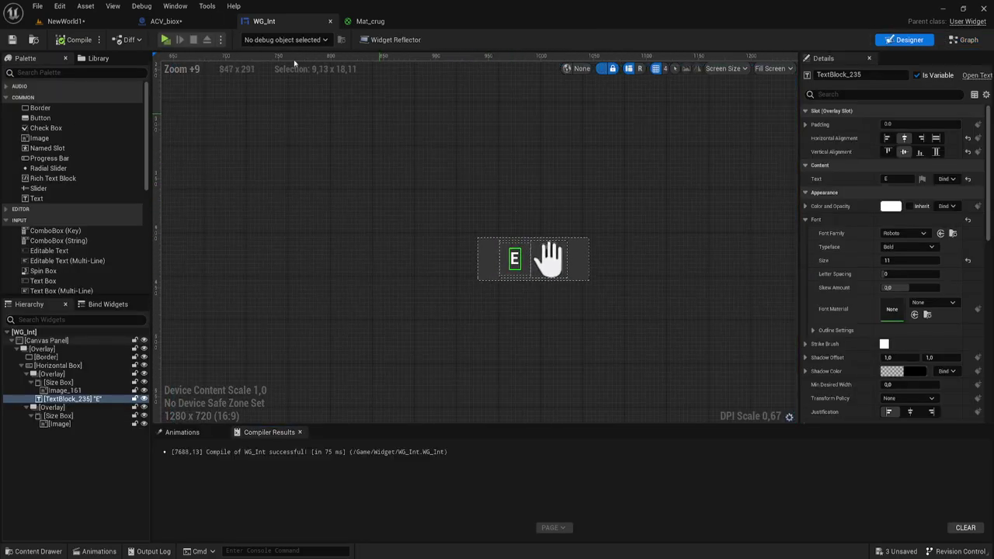
left_click(370, 21)
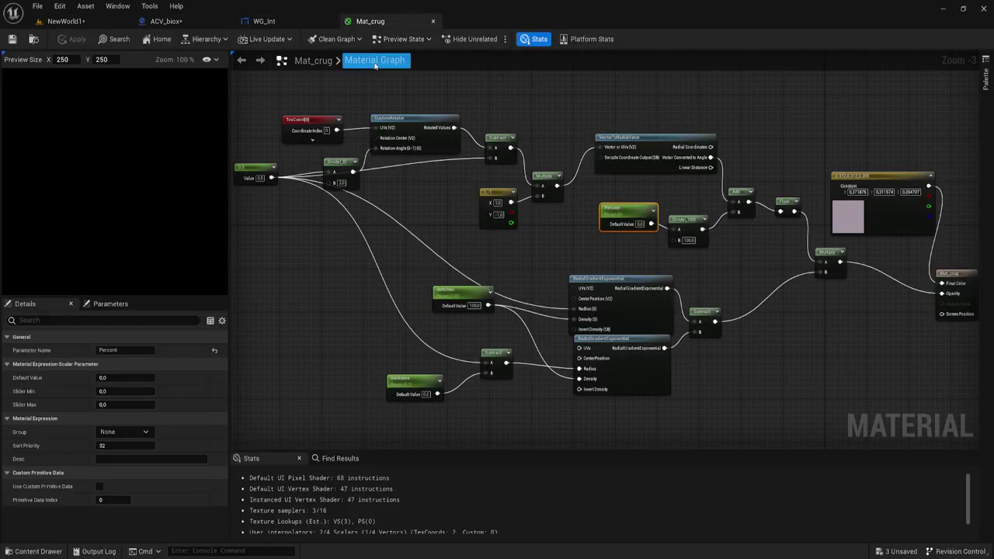
scroll(714, 292, "down", 1)
left_click(165, 21)
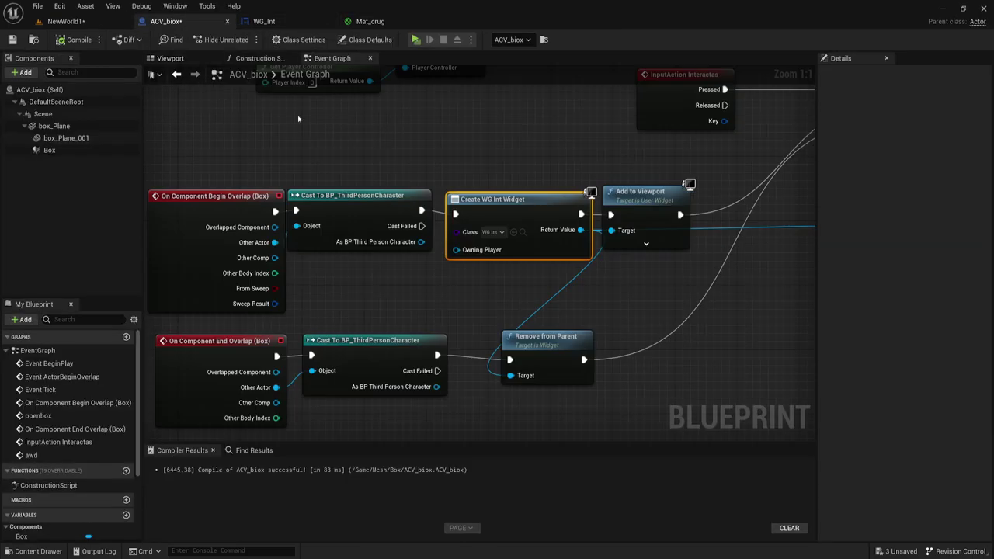
scroll(534, 254, "down", 1)
scroll(534, 254, "down", 1)
scroll(534, 254, "down", 1)
Add a Percent call on the created widget, fed by SET's New Var 0, executing into Branch
scroll(466, 244, "down", 1)
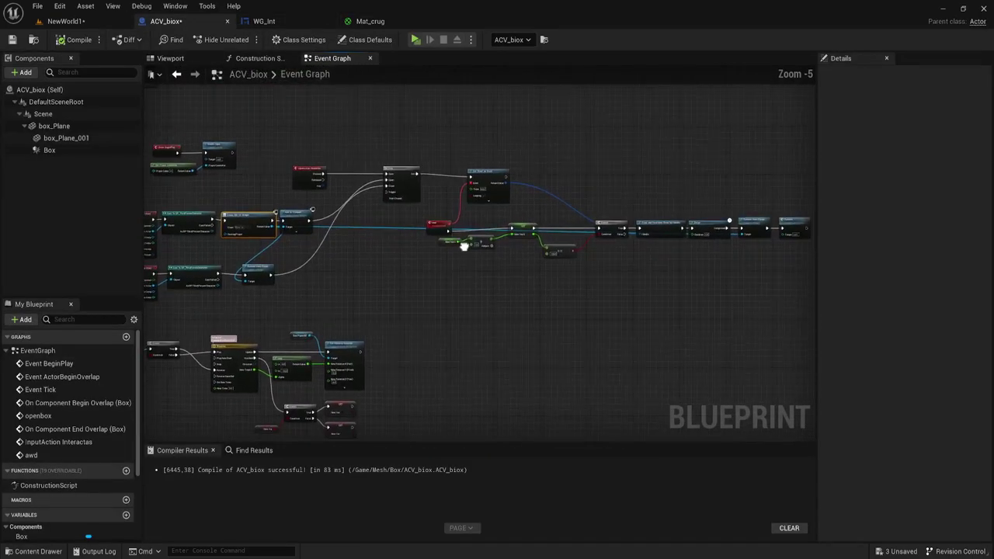
scroll(466, 243, "up", 2)
mouse_move(503, 264)
right_mouse_down()
mouse_move(445, 295)
mouse_move(486, 299)
right_mouse_up()
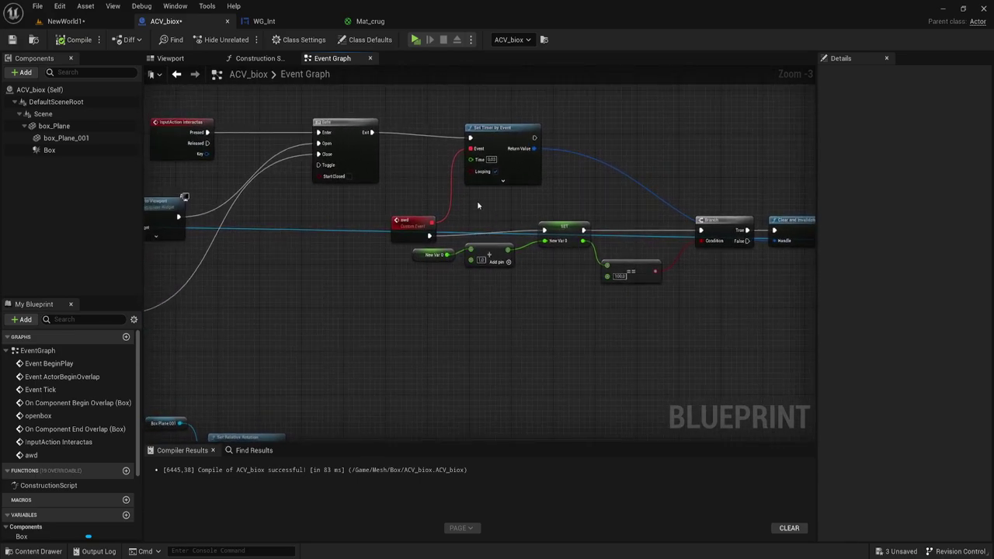
mouse_move(311, 264)
right_mouse_down()
mouse_move(464, 269)
mouse_move(438, 276)
right_mouse_up()
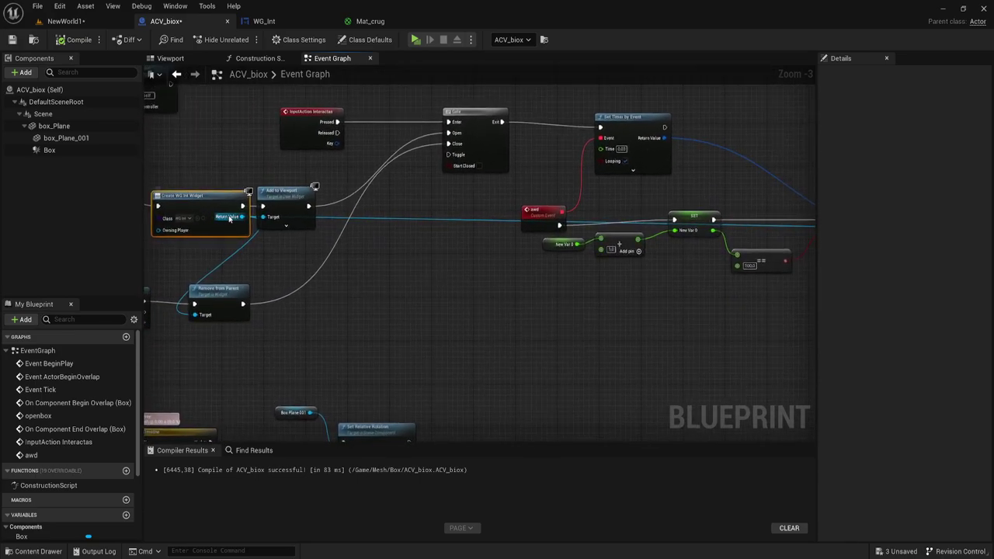
mouse_move(229, 218)
left_mouse_down()
mouse_move(768, 226)
mouse_move(739, 197)
left_mouse_up()
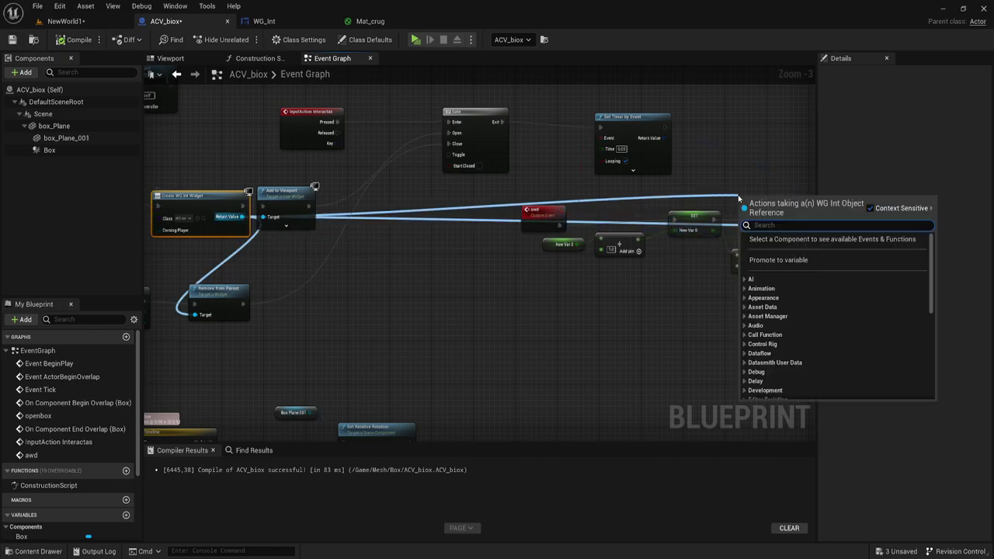
type("per")
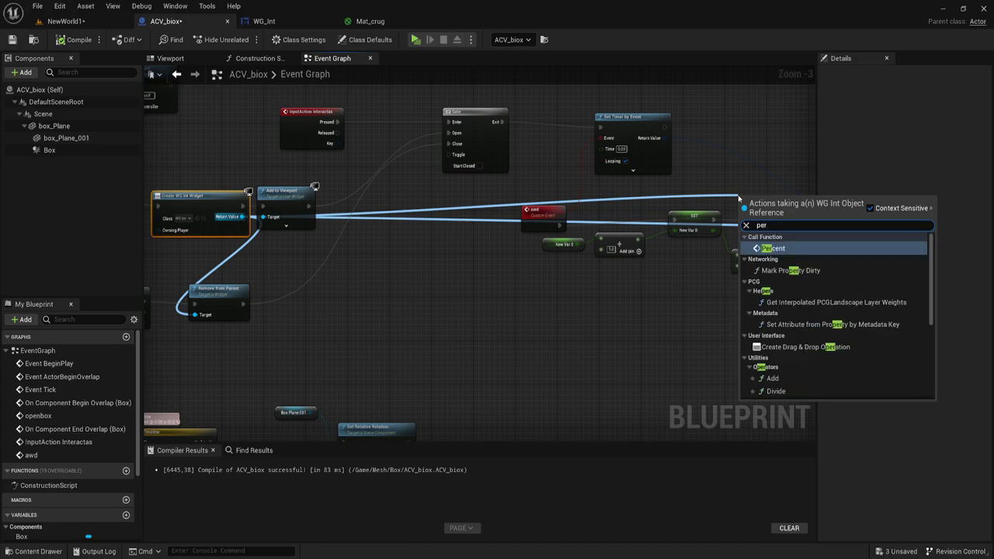
left_click(773, 247)
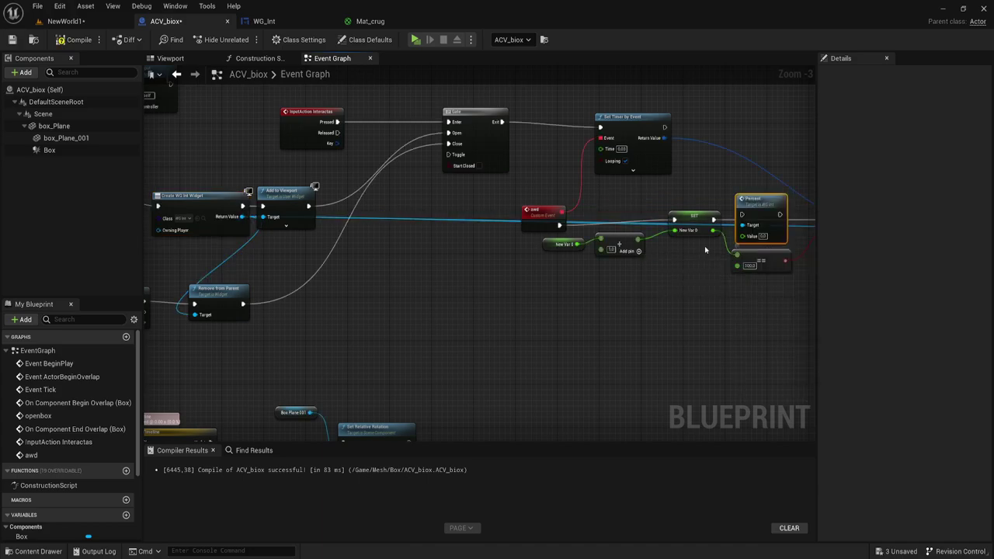
scroll(704, 245, "up", 3)
mouse_move(704, 245)
right_mouse_down()
mouse_move(369, 250)
mouse_move(397, 261)
right_mouse_up()
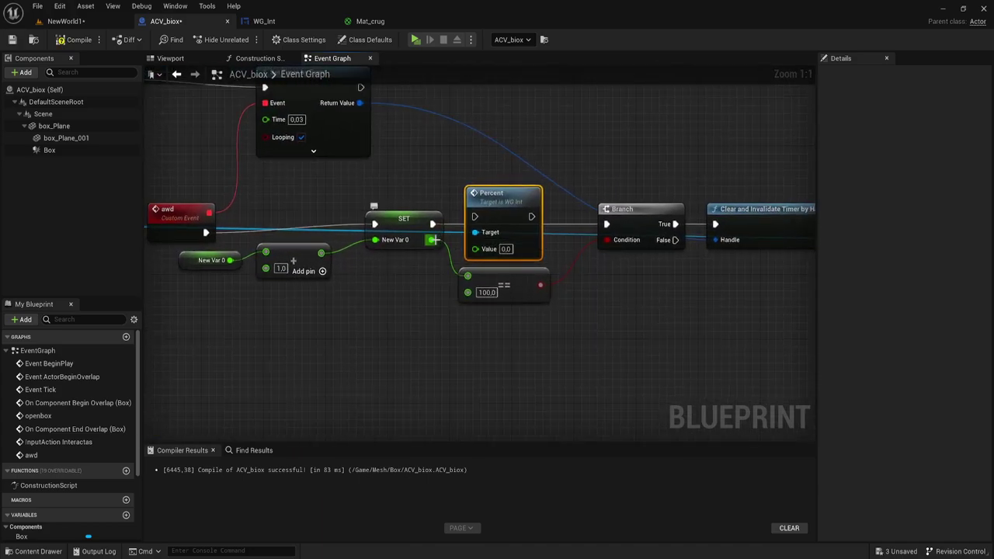
mouse_move(433, 240)
left_mouse_down()
mouse_move(474, 247)
mouse_move(432, 223)
left_mouse_up()
left_click_drag(528, 218, 606, 223)
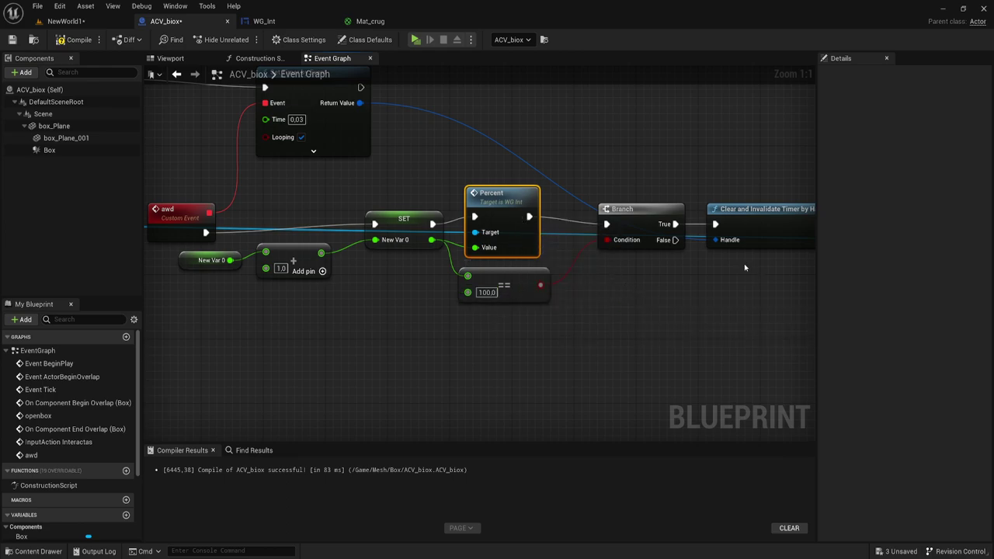
Select the timer-clearing, Delay, Remove from Parent and Openbox nodes to review the chain
right_click_drag(489, 305, 418, 277)
left_click_drag(424, 277, 557, 144)
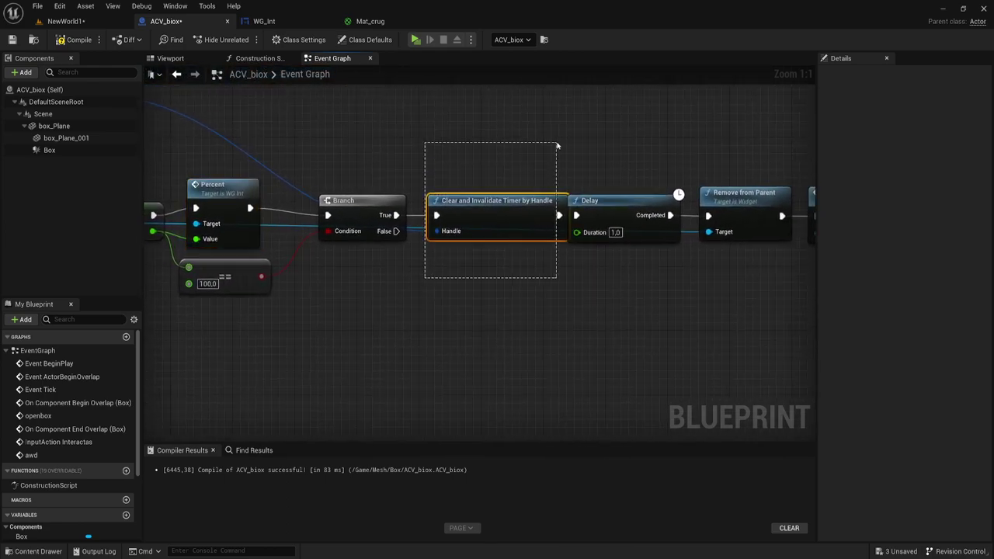
right_click_drag(642, 305, 473, 306)
mouse_move(461, 295)
left_mouse_down()
mouse_move(464, 177)
mouse_move(694, 171)
left_mouse_up()
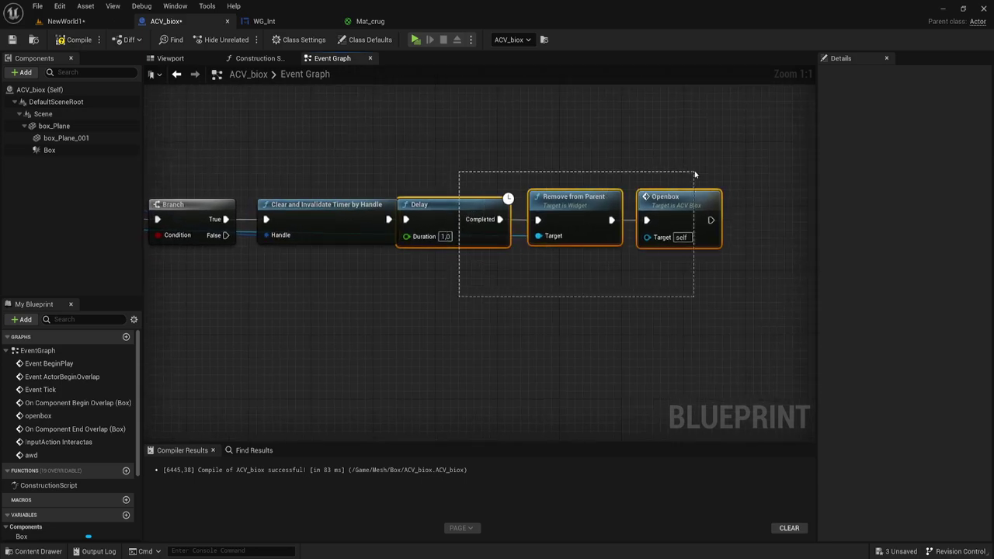
scroll(543, 279, "down", 2)
scroll(468, 281, "down", 2)
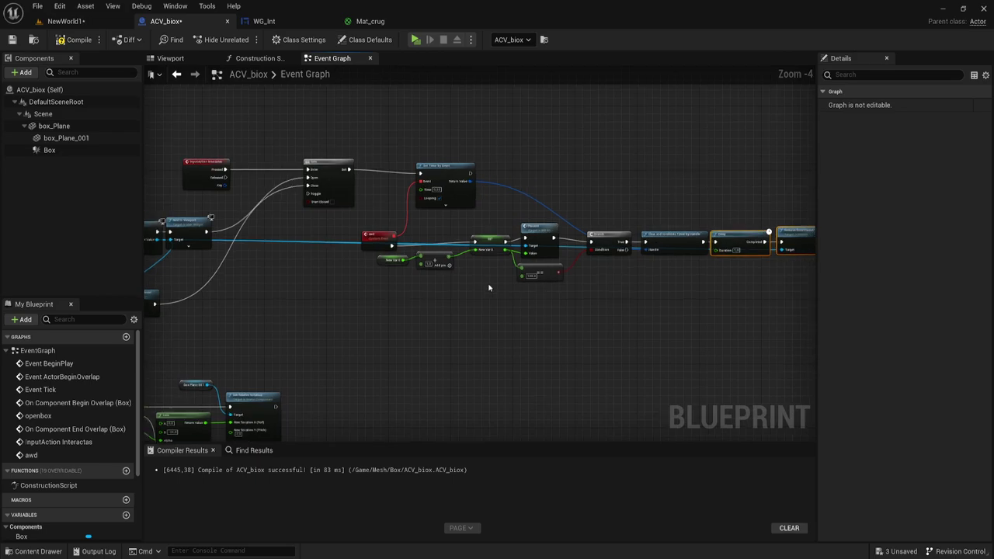
right_click_drag(468, 281, 782, 266)
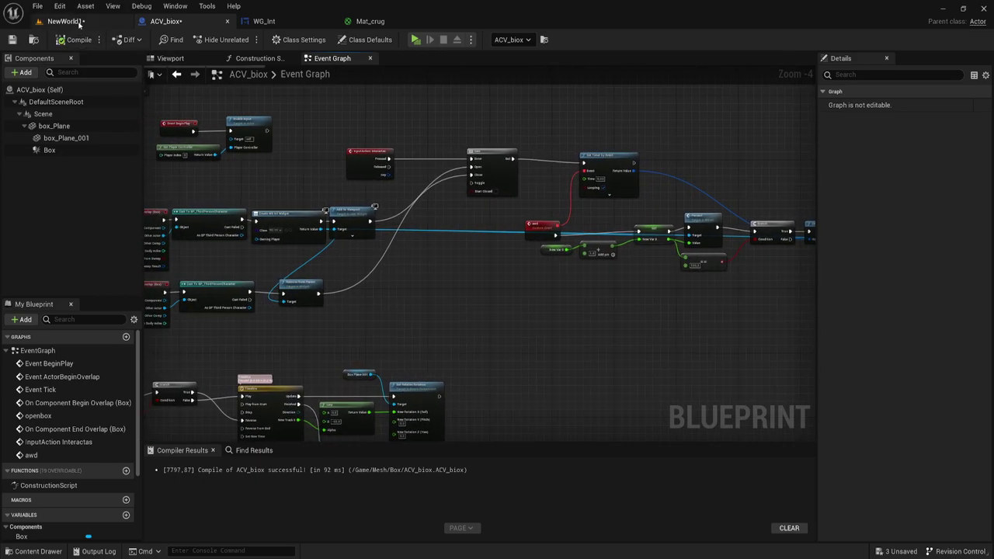
Play-test NewWorld1, walking to the white box and pressing E until its lid opens
left_click(65, 21)
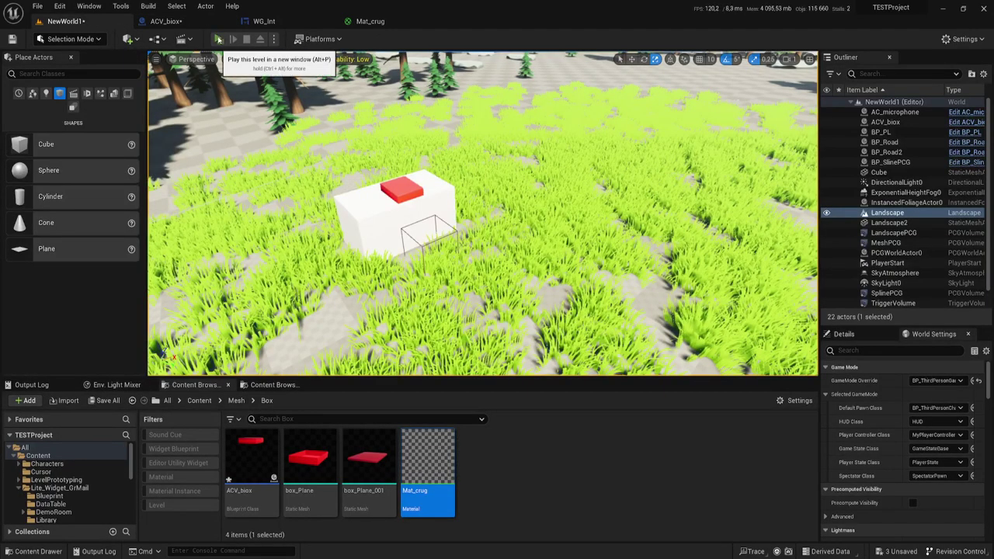
left_click(218, 38)
key("w")
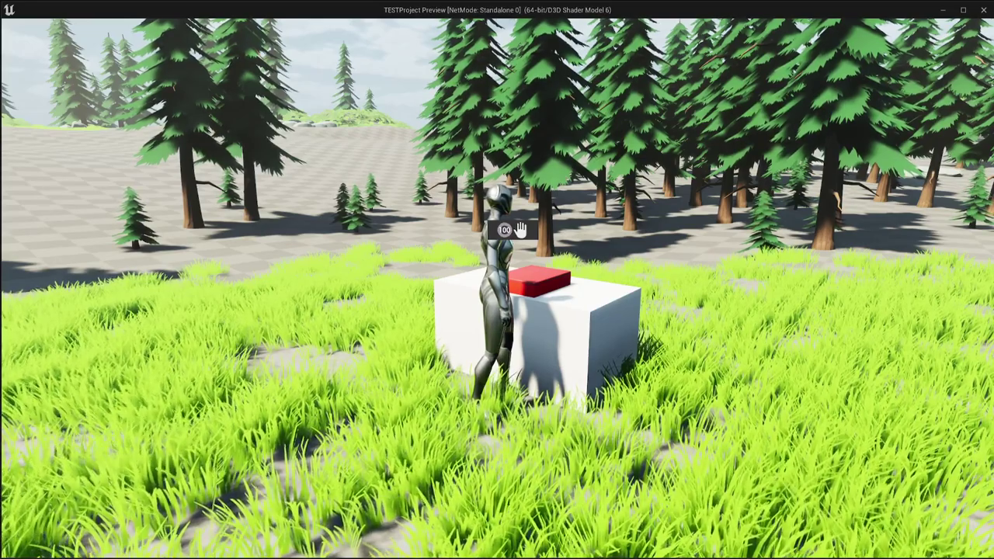
key("e")
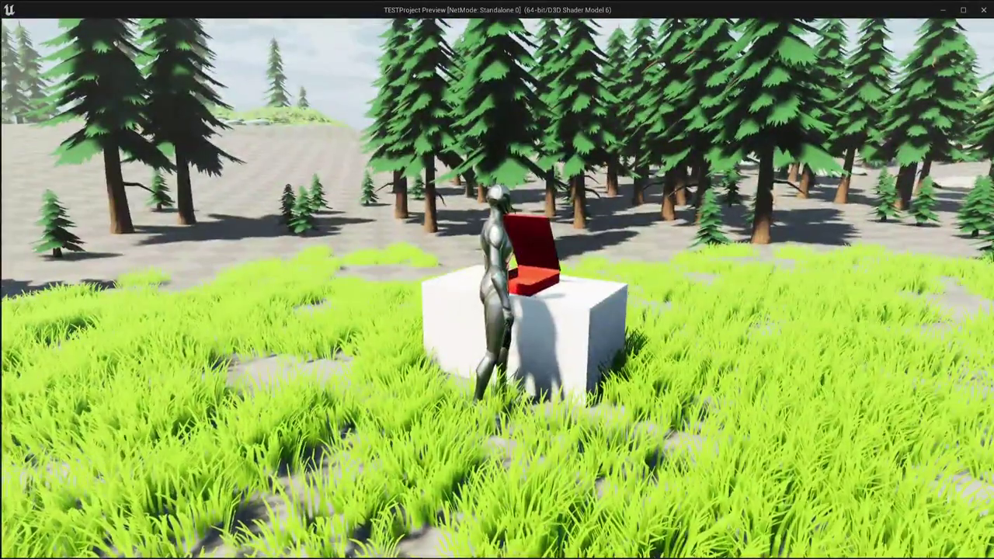
key("Escape")
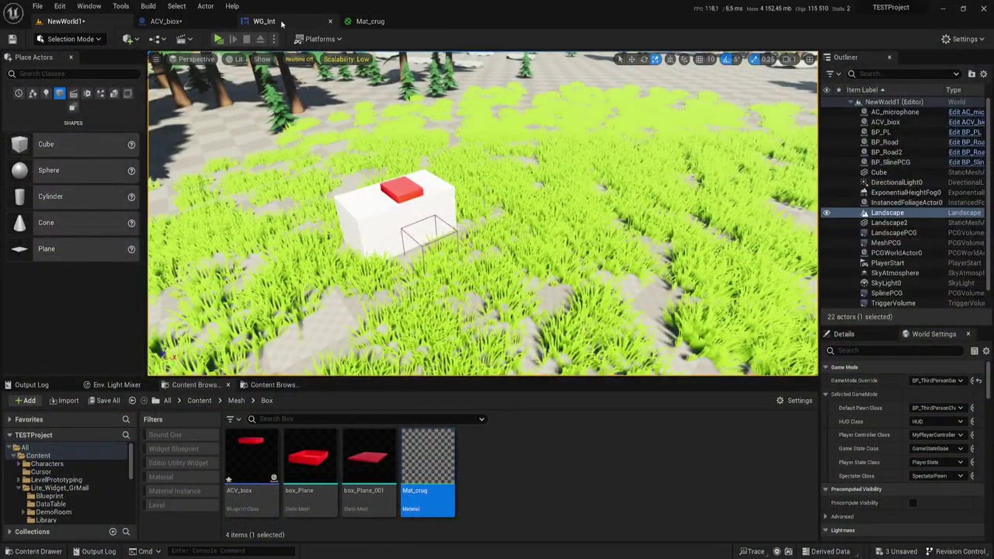
Move the SetText and To Text nodes in WG_Int's Percent function down-right, then return to NewWorld1
left_click(264, 21)
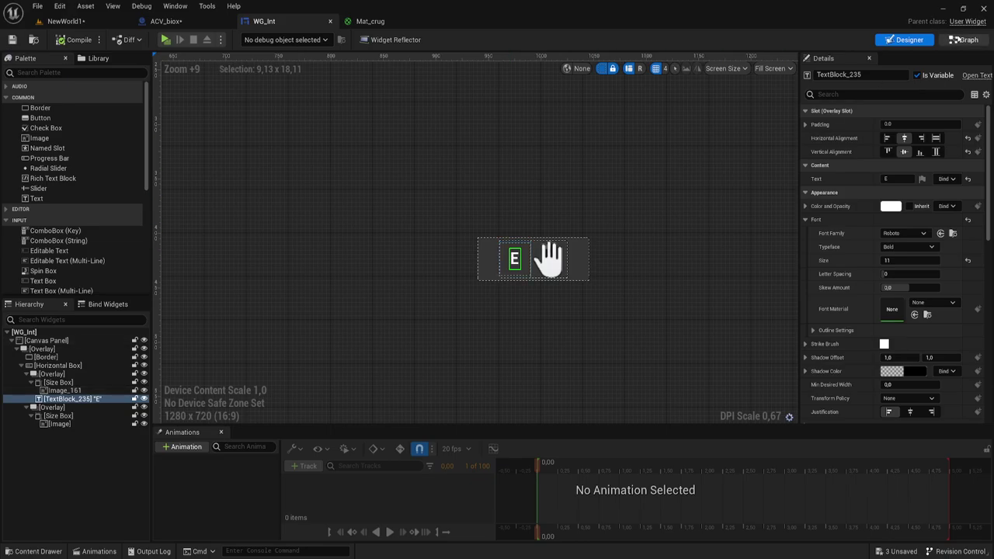
double_click(550, 258)
scroll(506, 165, "down", 2)
scroll(696, 203, "up", 1)
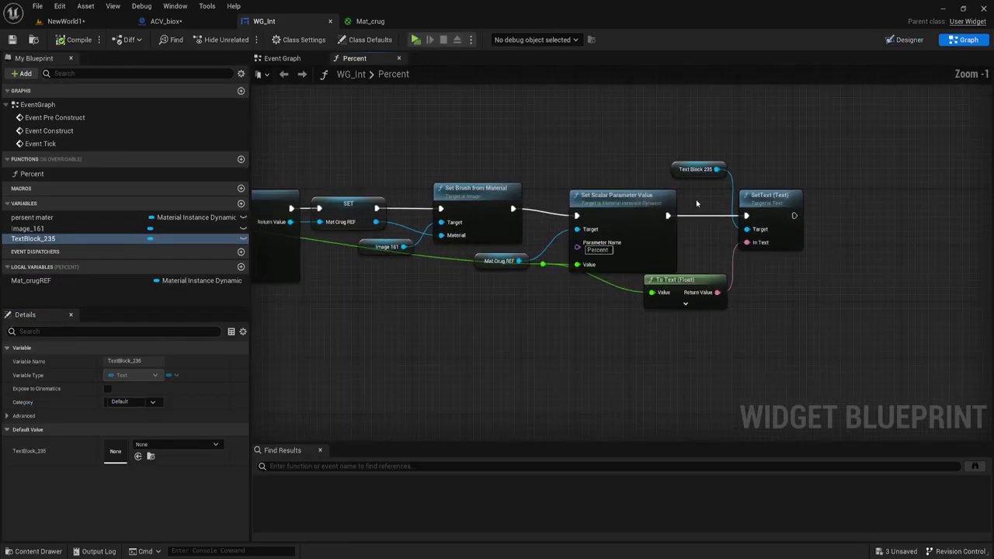
scroll(696, 204, "up", 1)
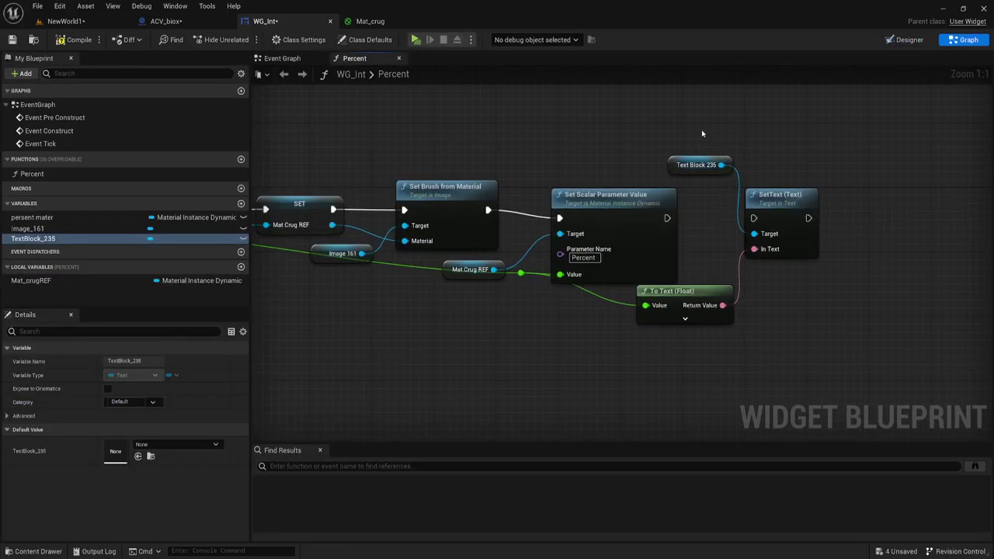
left_click_drag(708, 112, 795, 295)
left_click_drag(778, 212, 817, 237)
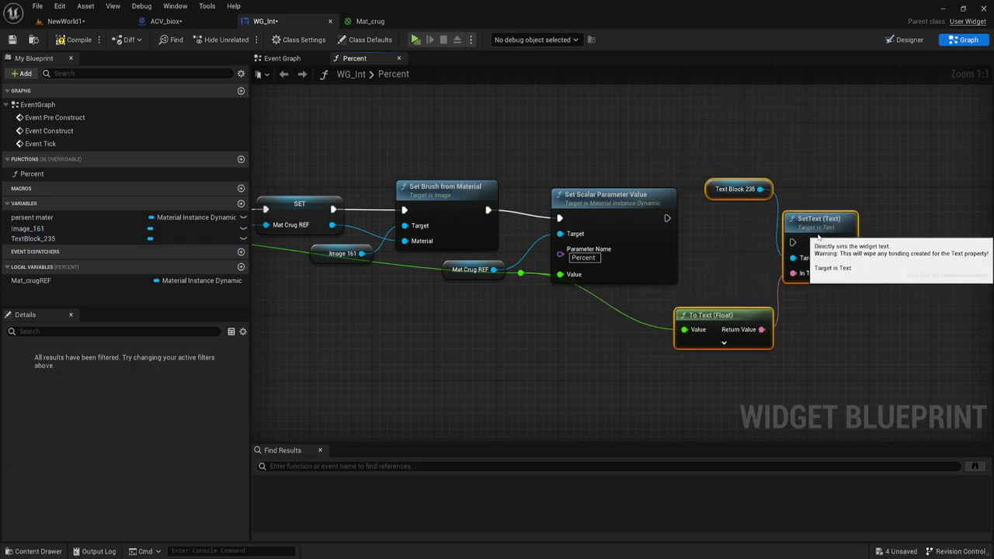
right_click_drag(497, 144, 786, 117)
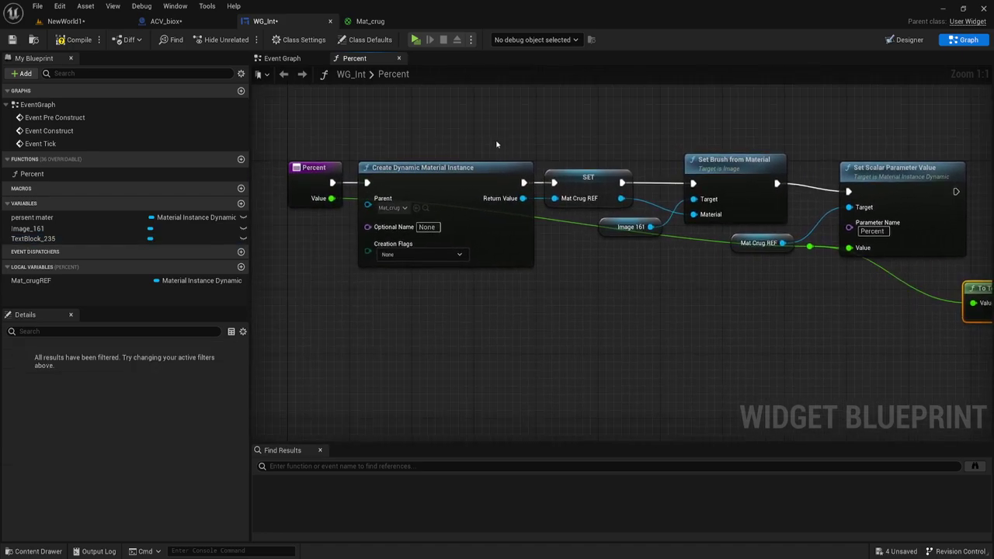
left_click(310, 171)
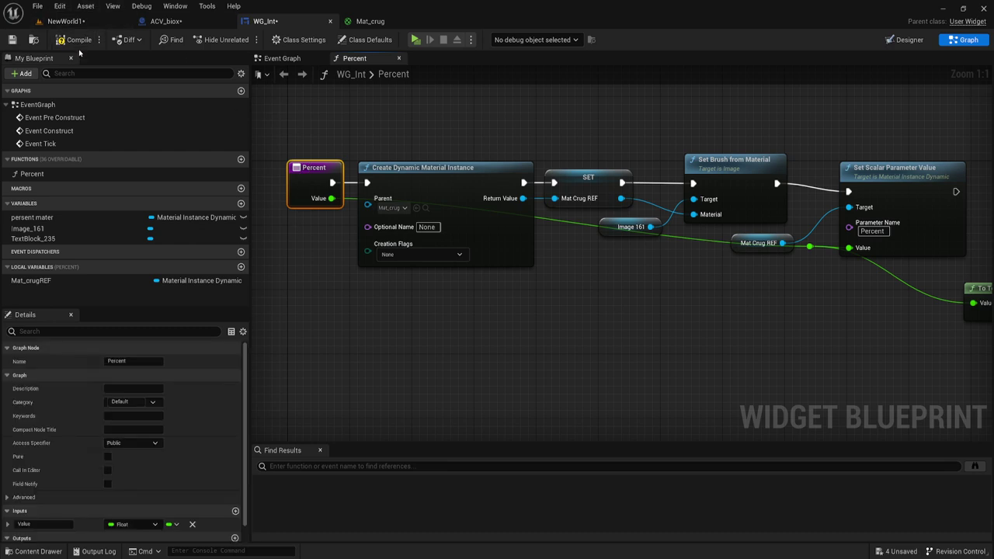
left_click(66, 21)
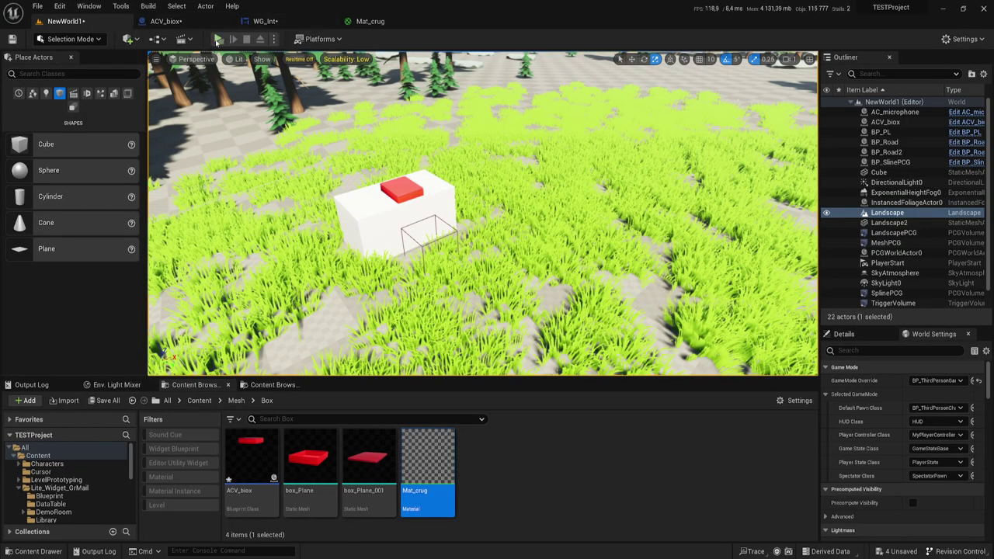
key("w")
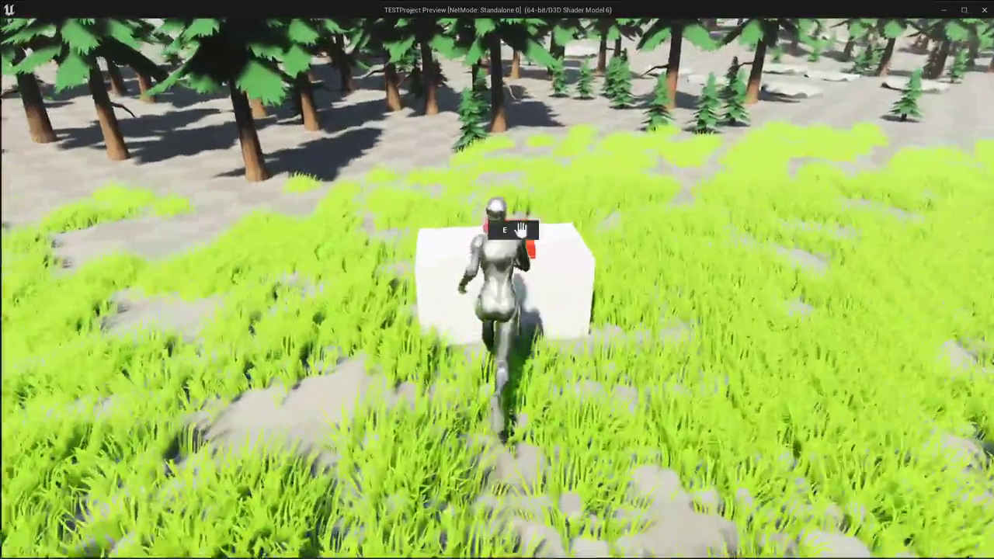
key("e")
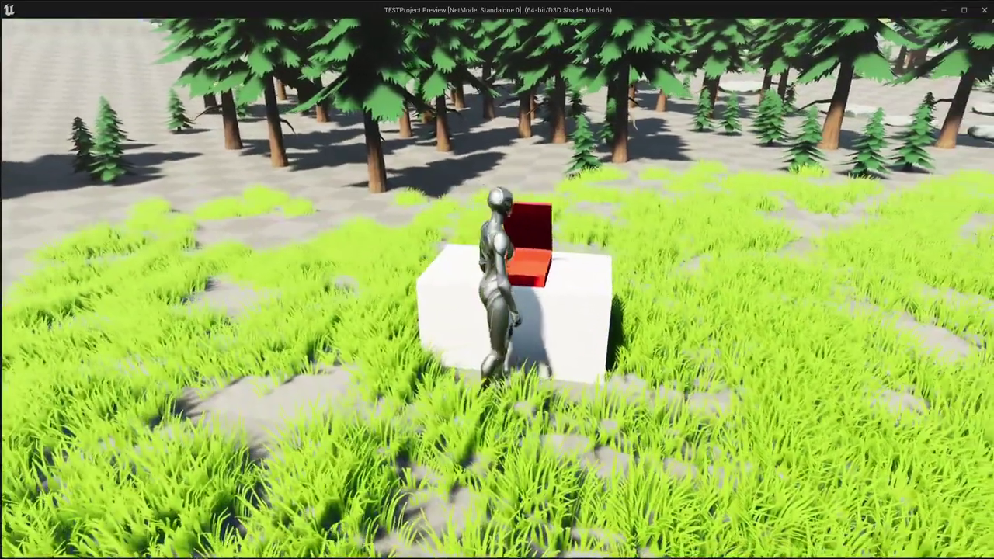
key("s")
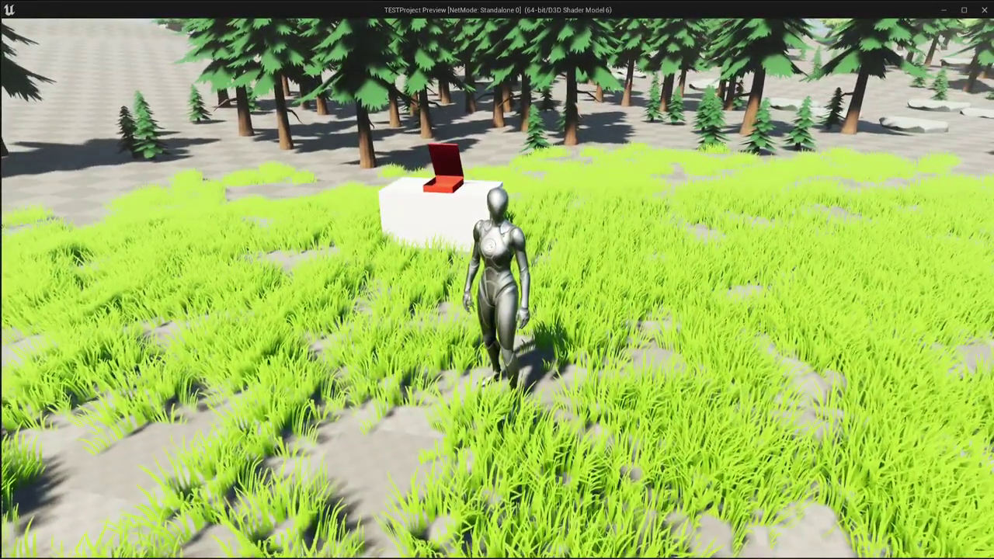
key("Escape")
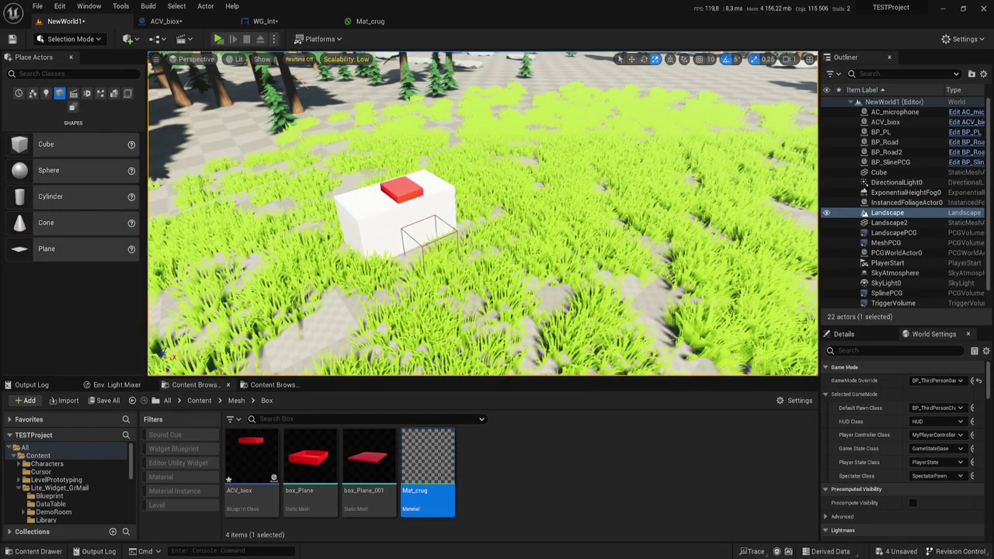